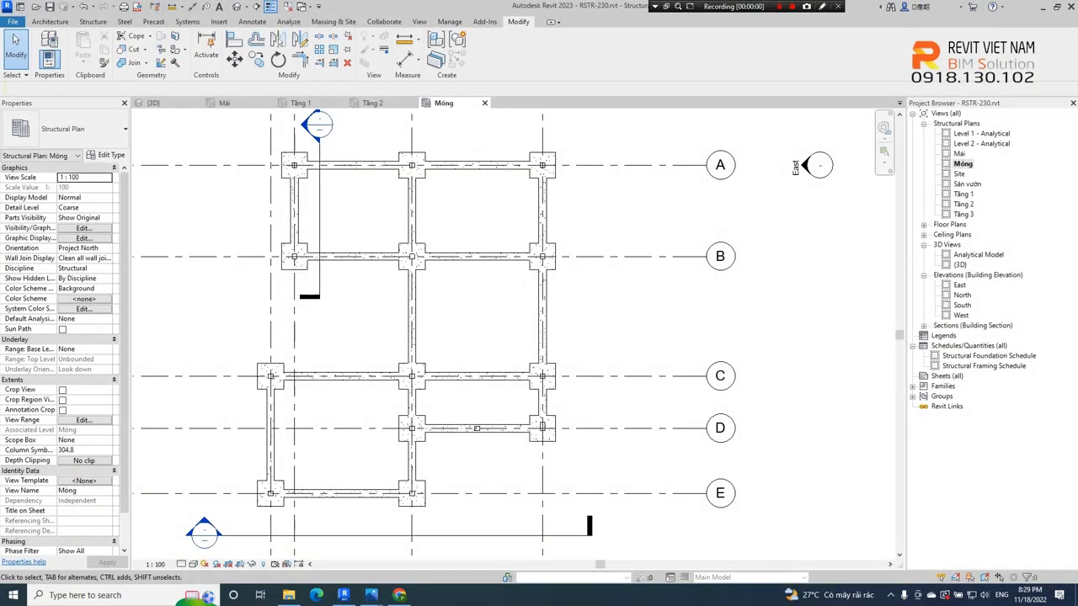
Step: Zoom out and window-select all columns, footings and tie beams on grids A–E and 1–4
scroll(294, 342, "down", 2)
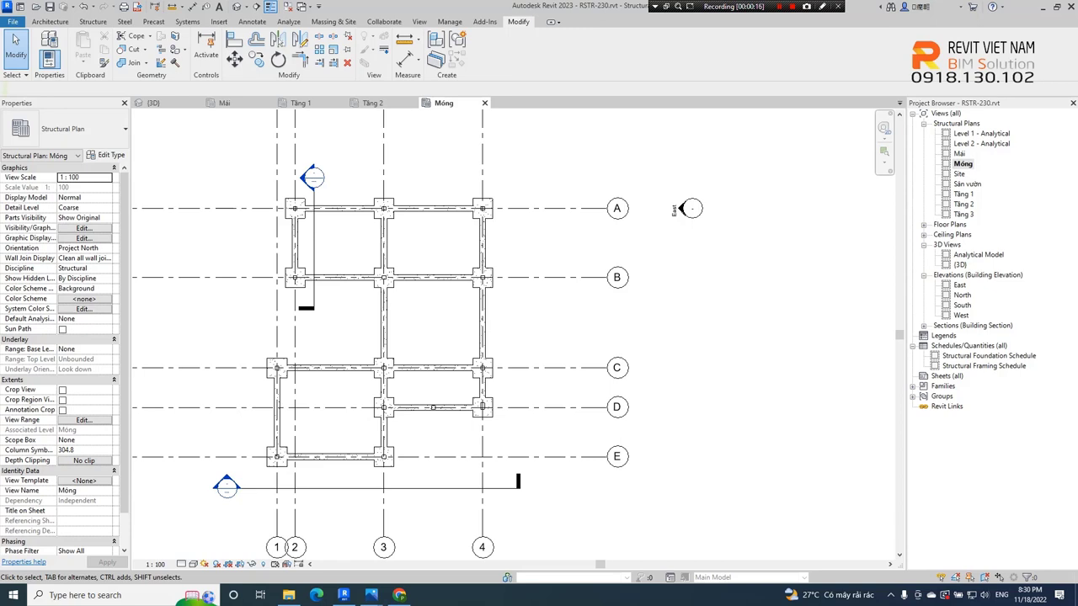
left_click_drag(185, 172, 507, 477)
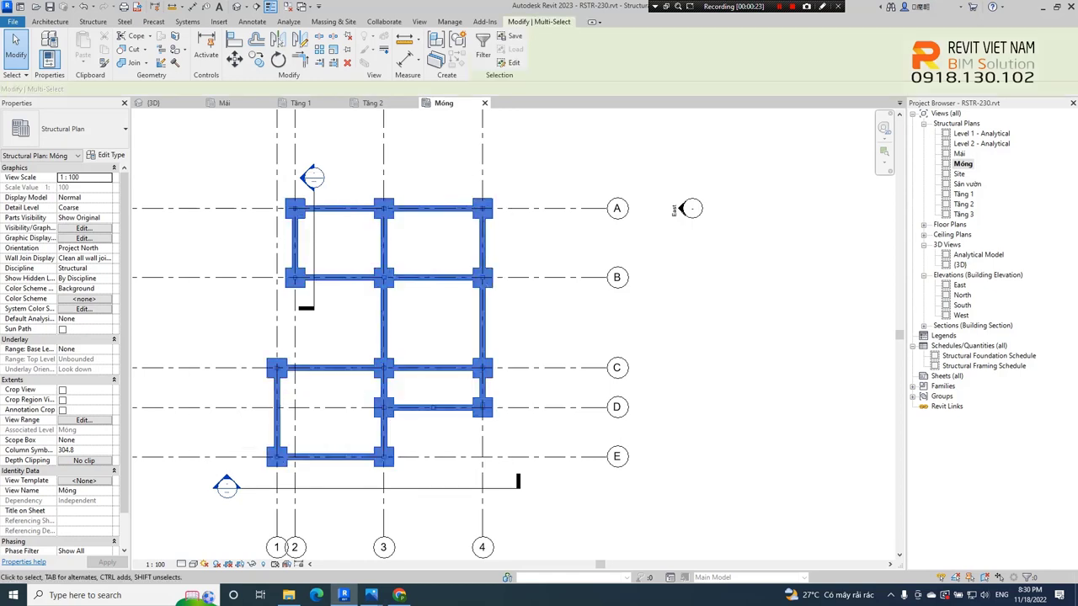
Step: Filter the selection to Structural Framing and Structural Foundations only, then delete those 30 elements
left_click(483, 52)
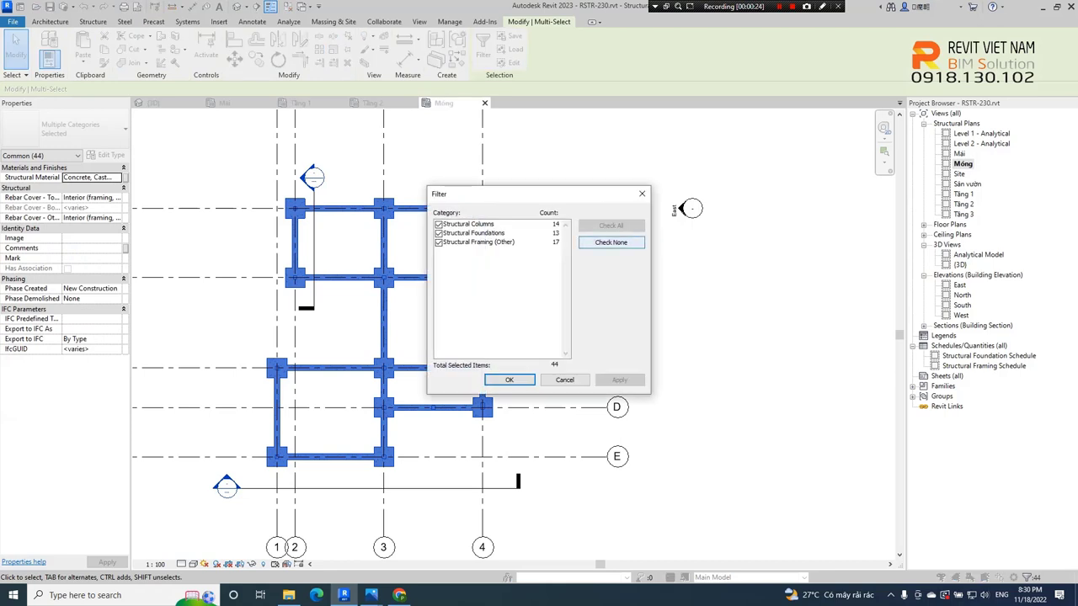
left_click(610, 242)
left_click(438, 242)
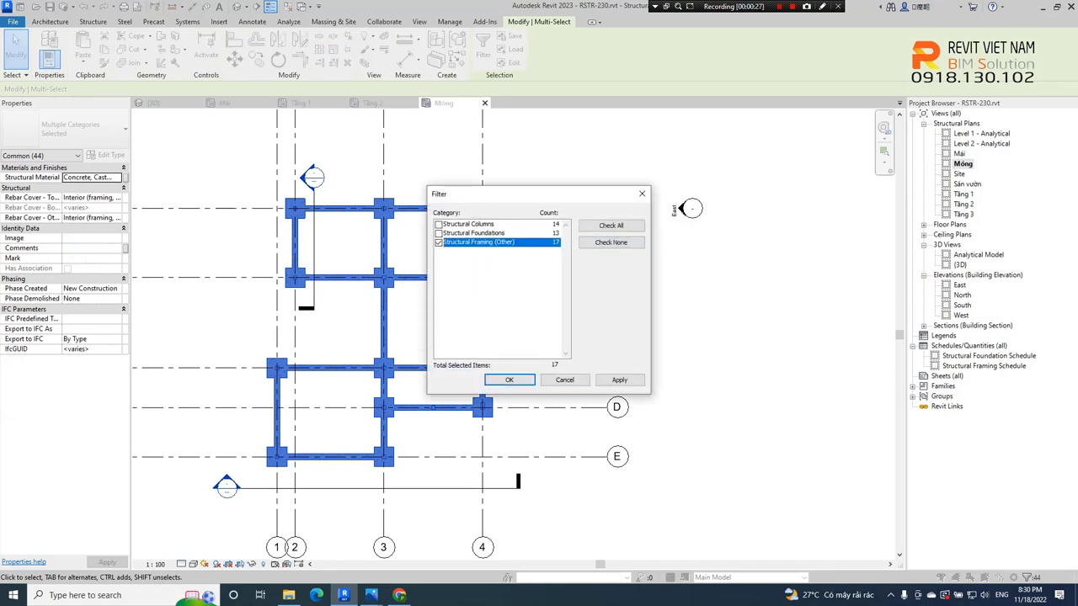
left_click(438, 233)
left_click(509, 379)
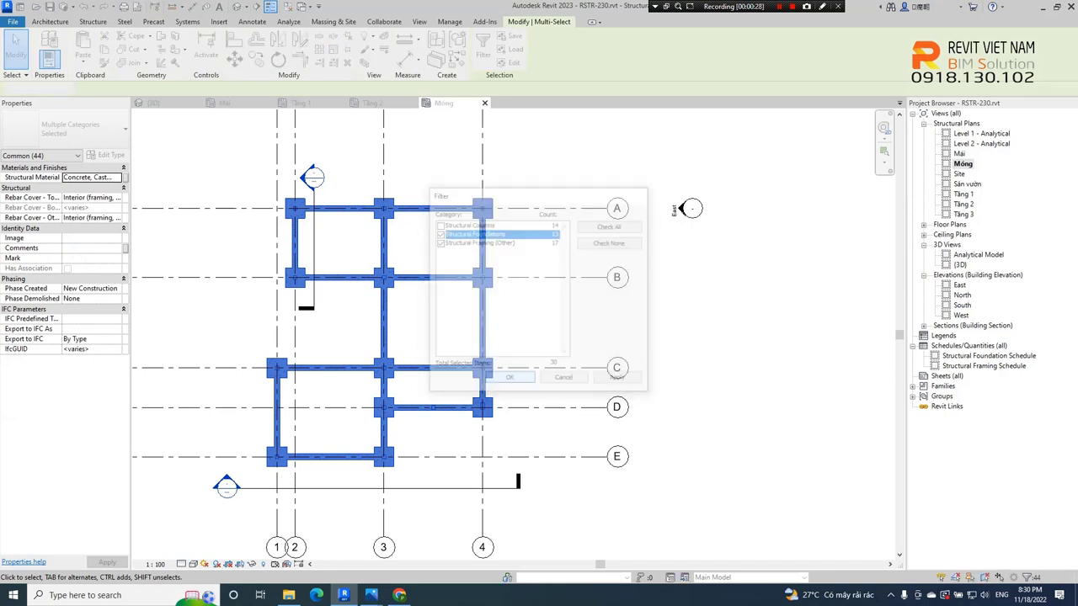
key("Delete")
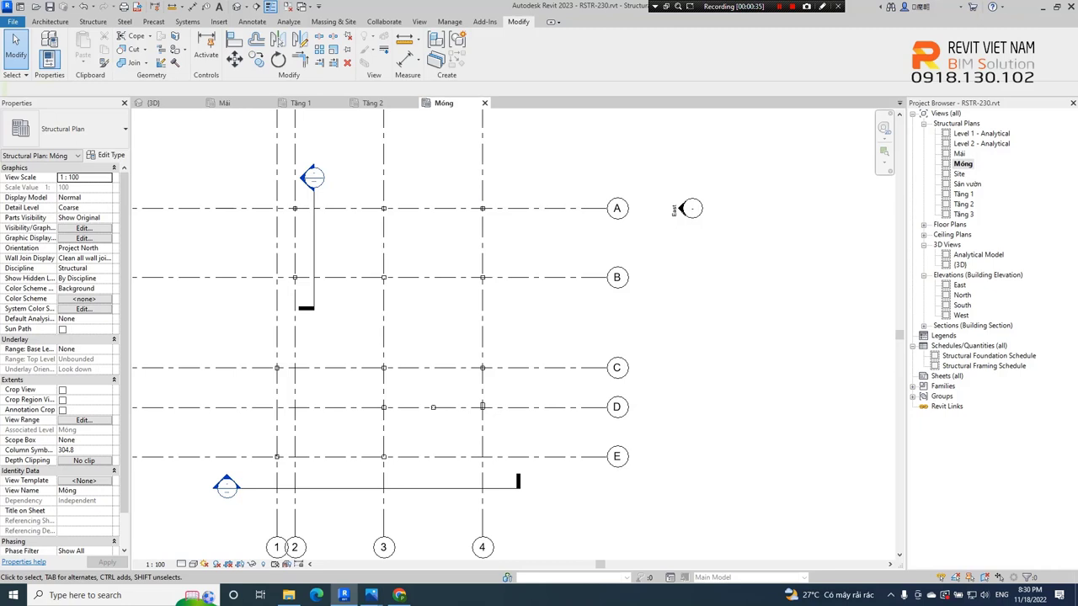
Step: Load the KC-3.3 Family mong bang can, lech family from 3.Thu vien chung\3.Family mong
left_click(218, 21)
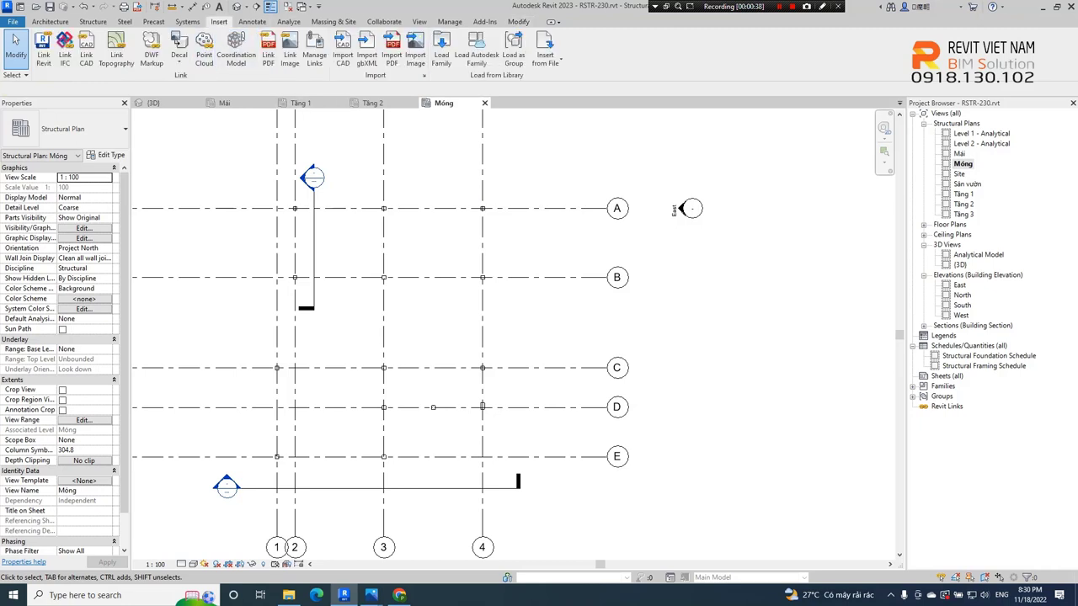
left_click(441, 46)
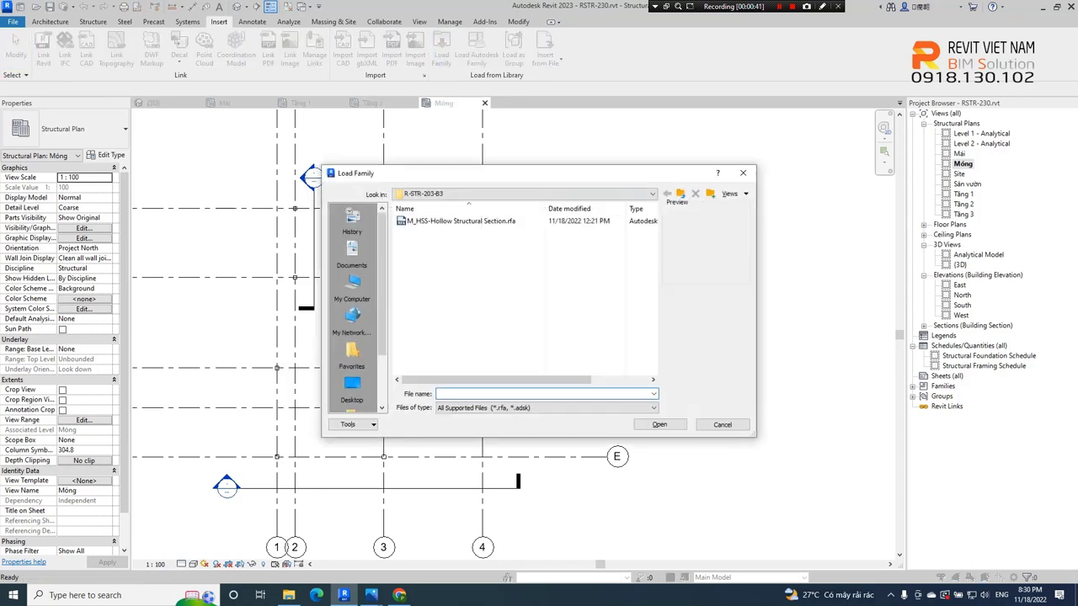
left_click(523, 193)
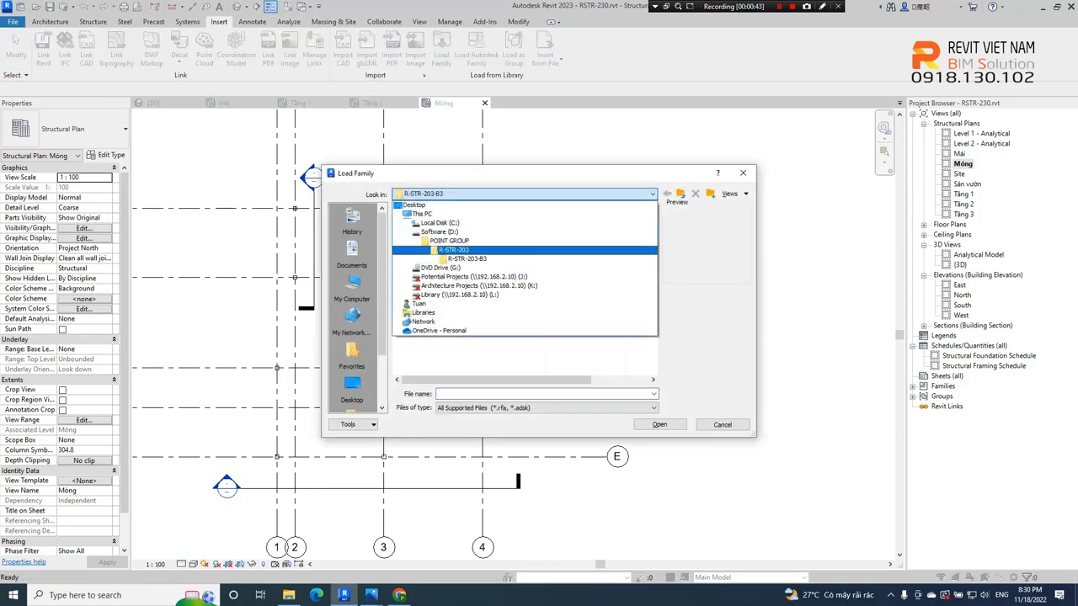
left_click(454, 250)
double_click(426, 222)
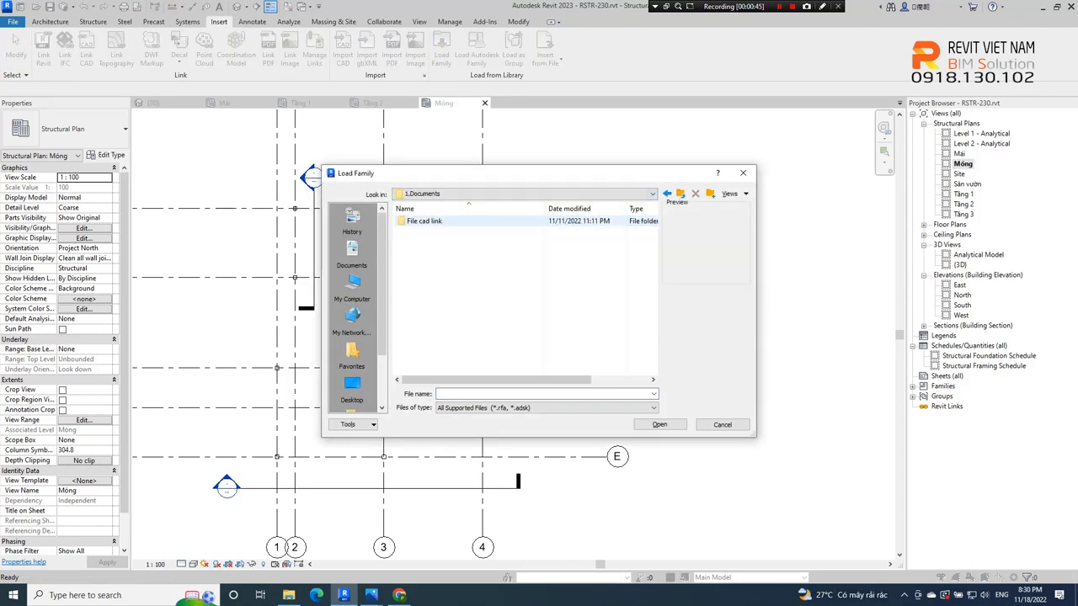
key("BackSpace")
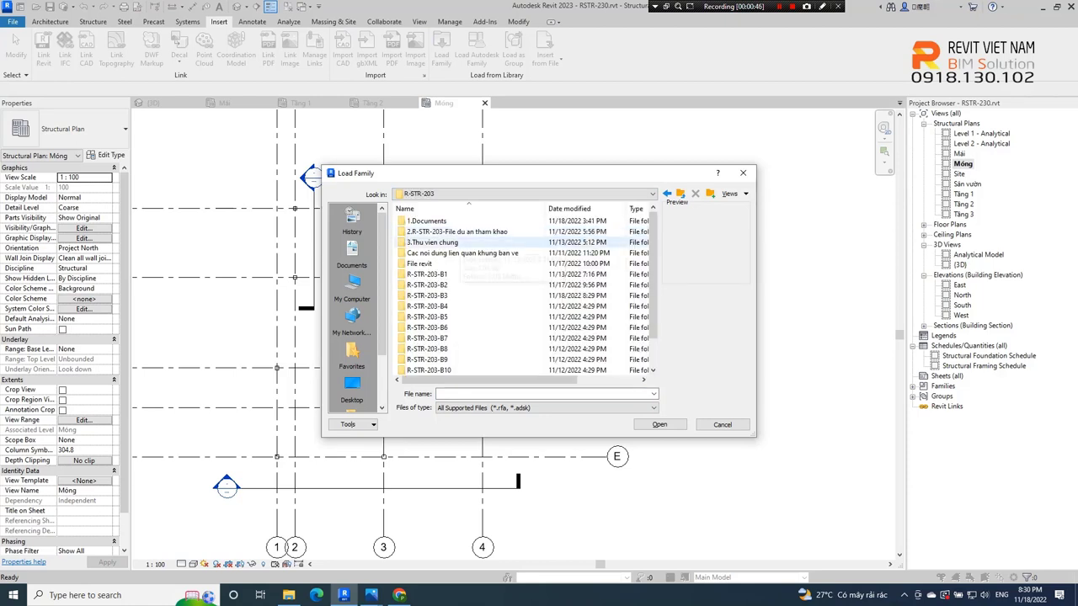
double_click(432, 242)
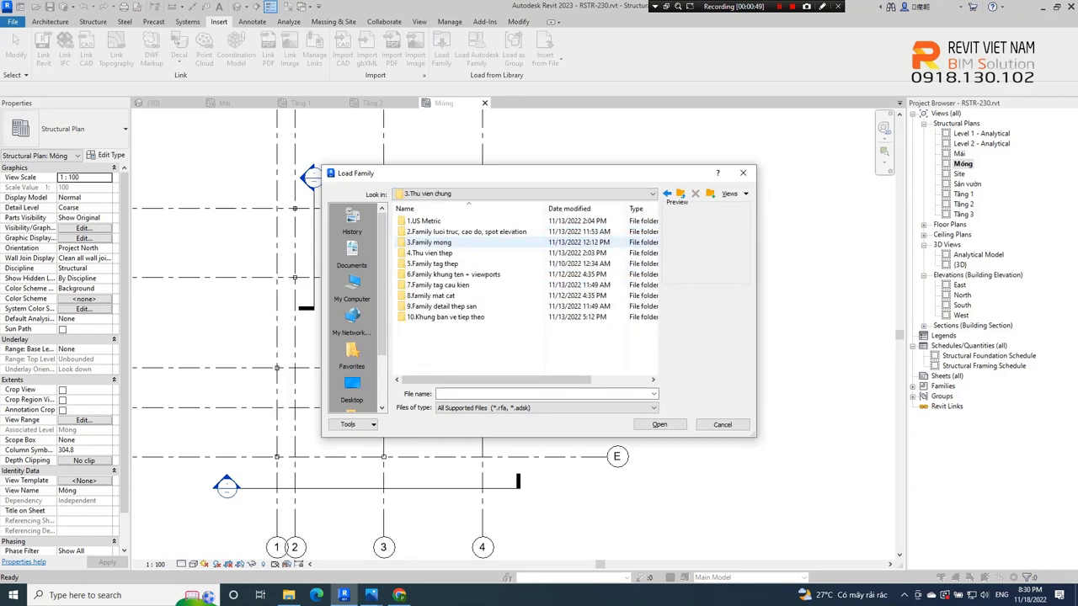
double_click(428, 242)
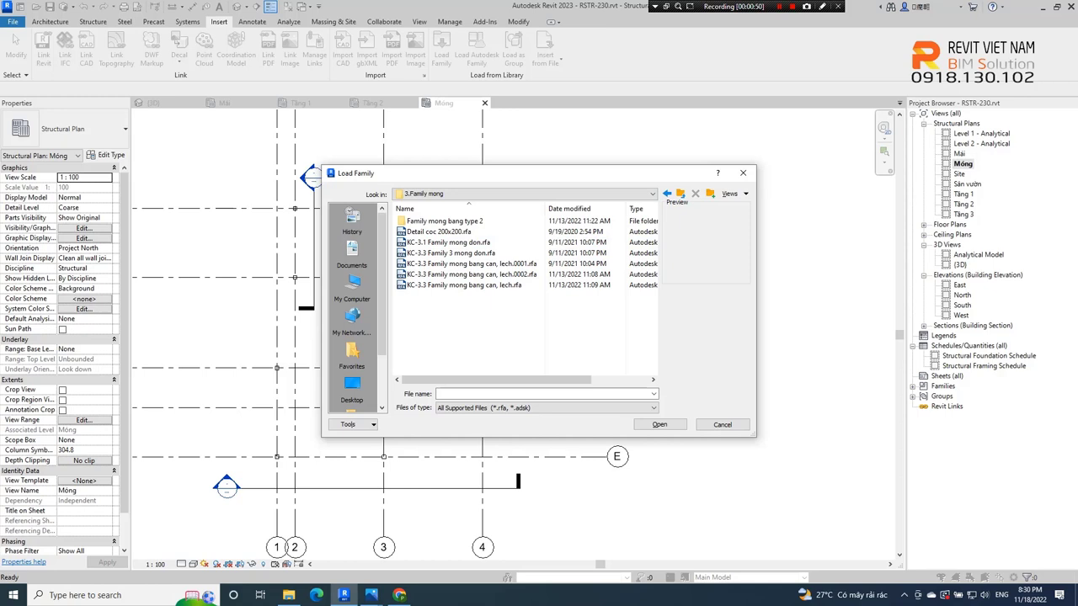
left_click(463, 284)
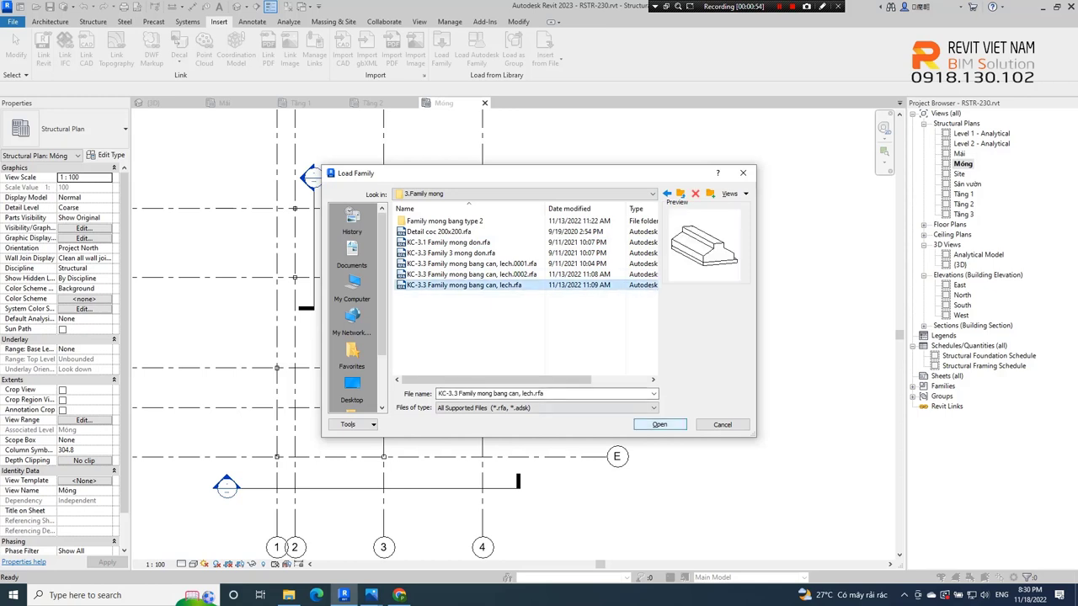
left_click(660, 425)
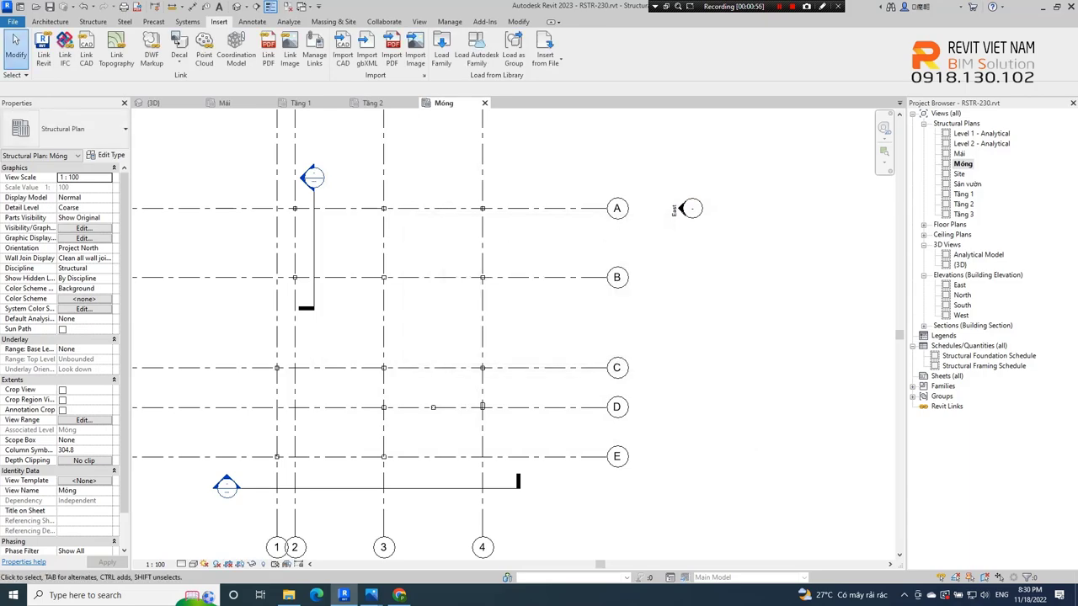
Step: Switch from Revit to File Explorer and the open Photos windows
scroll(618, 279, "down", 2)
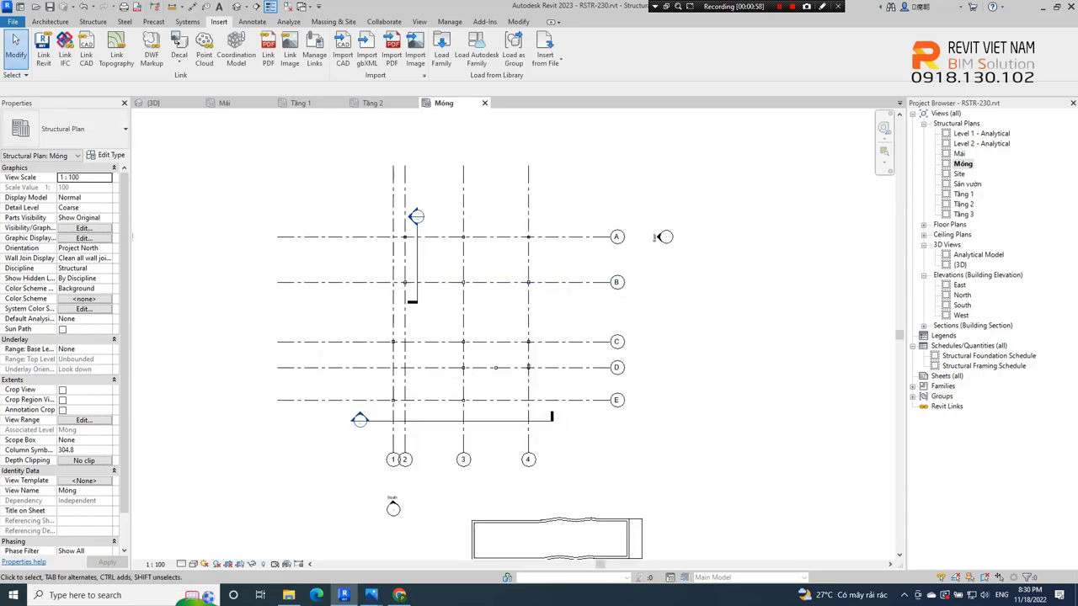
left_click(289, 596)
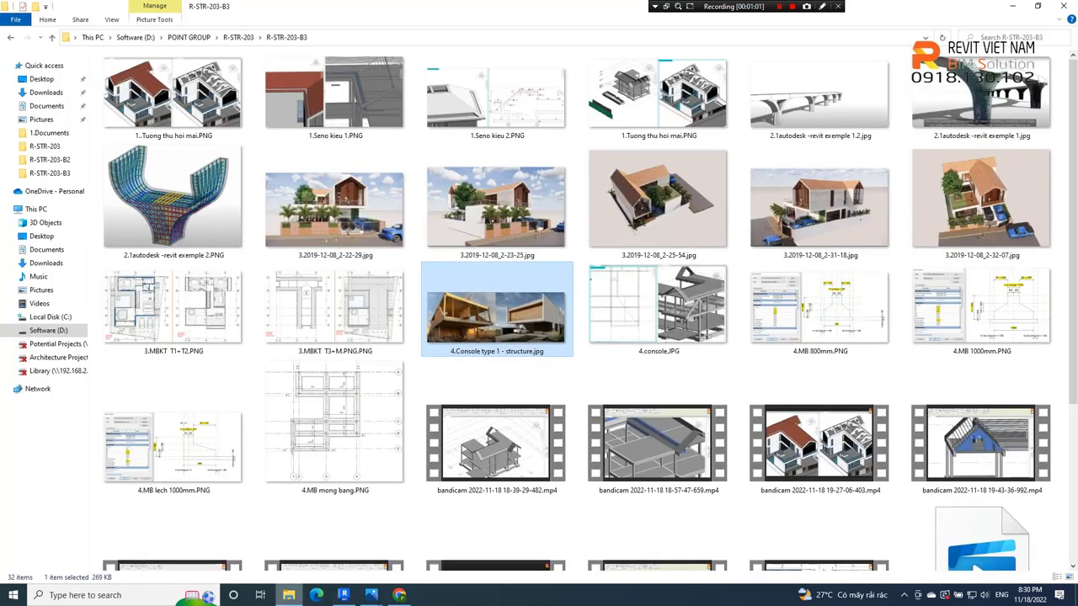
scroll(522, 396, "down", 3)
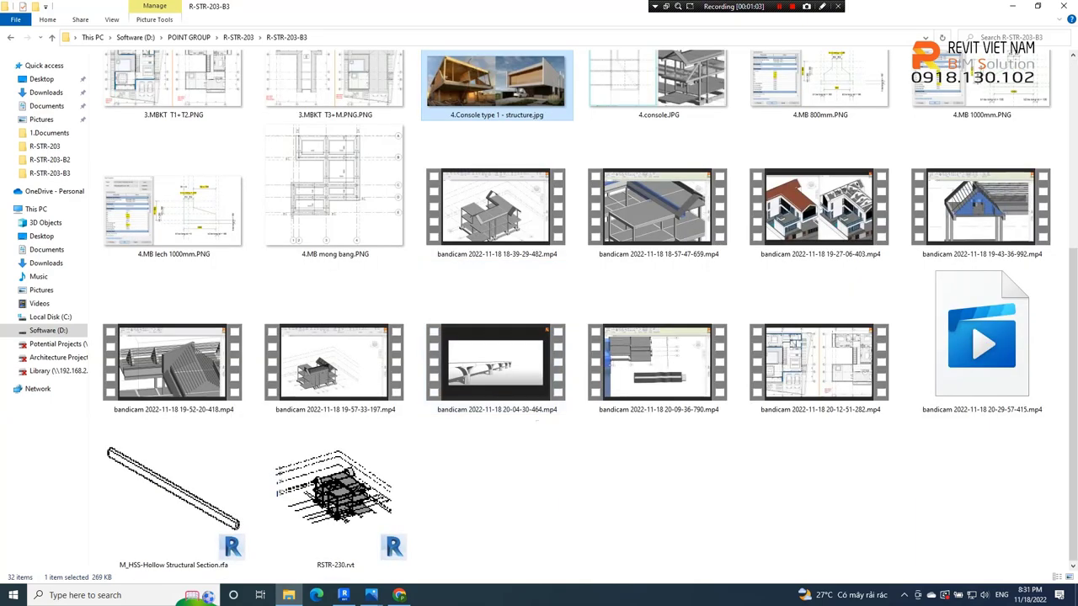
left_click(371, 596)
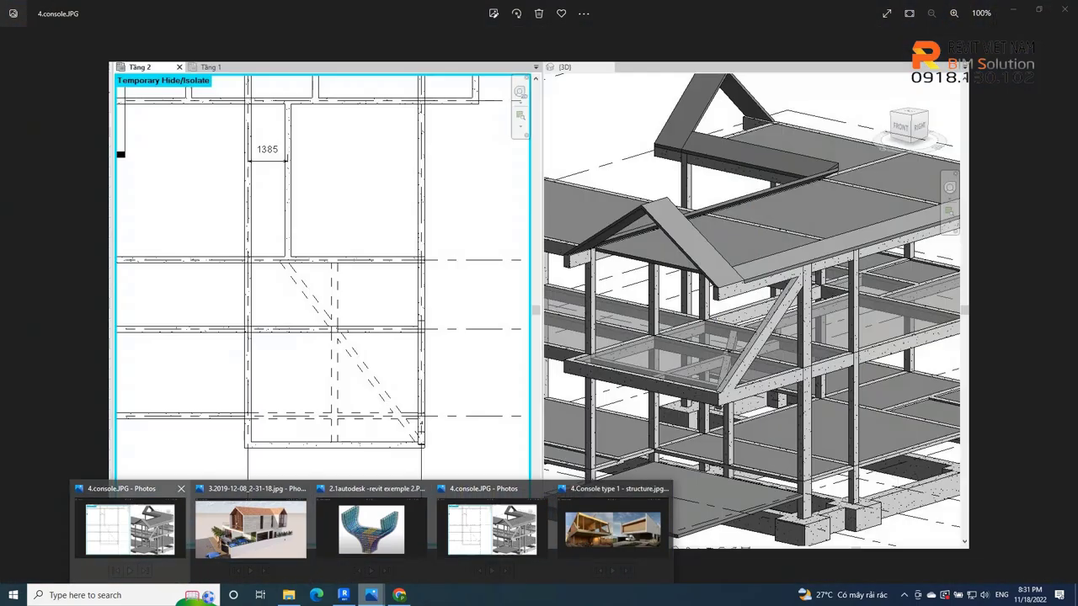
Step: View the house render, then page through to the floor plan and 800mm footing screenshot
left_click(250, 529)
left_click(1062, 304)
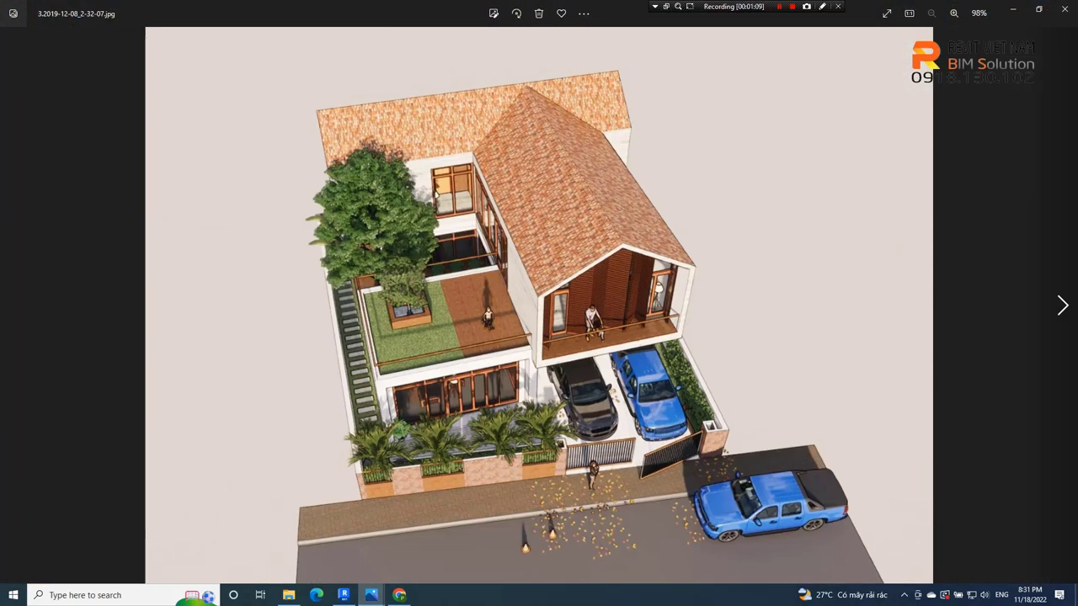
left_click(1063, 305)
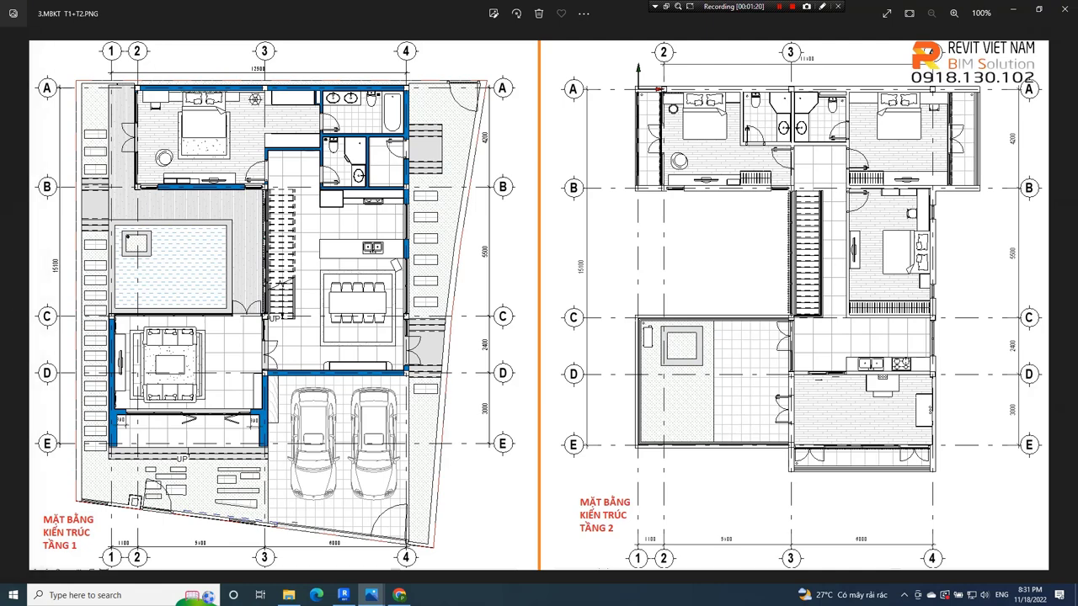
key("Right")
key("Right")
key("Right")
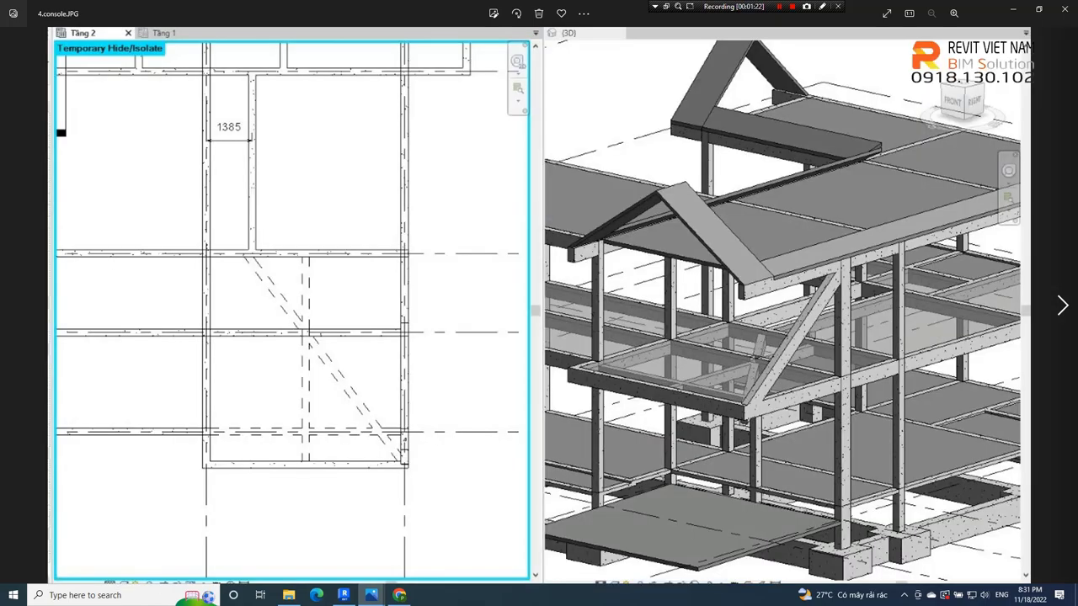
key("Right")
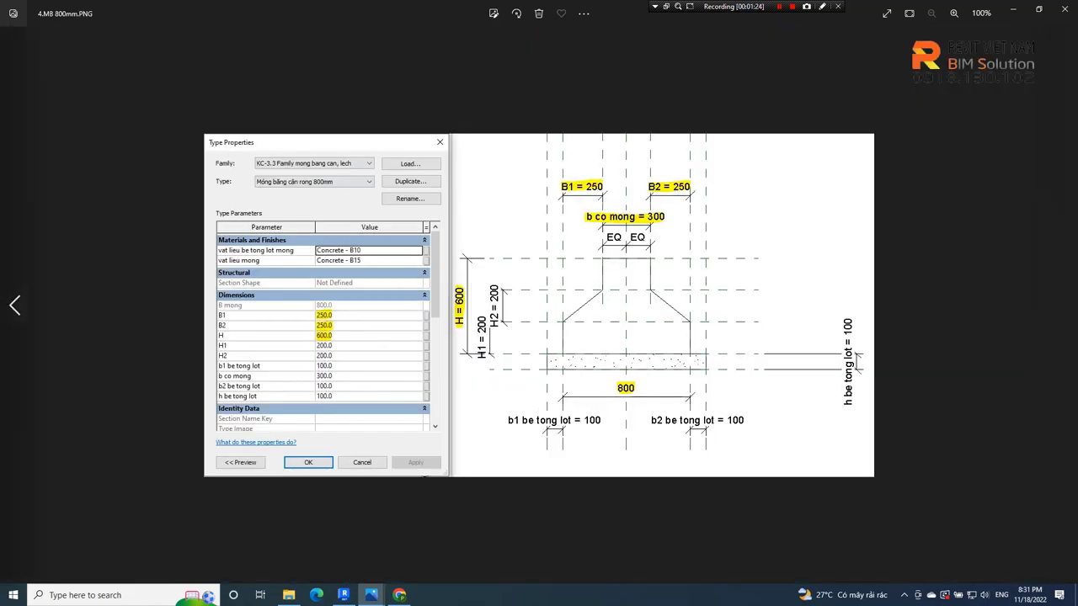
key("Left")
key("Right")
Step: Revisit the floor plan, advance to the 1000mm footing screenshot, and minimize Photos
key("Left")
key("Left")
key("Left")
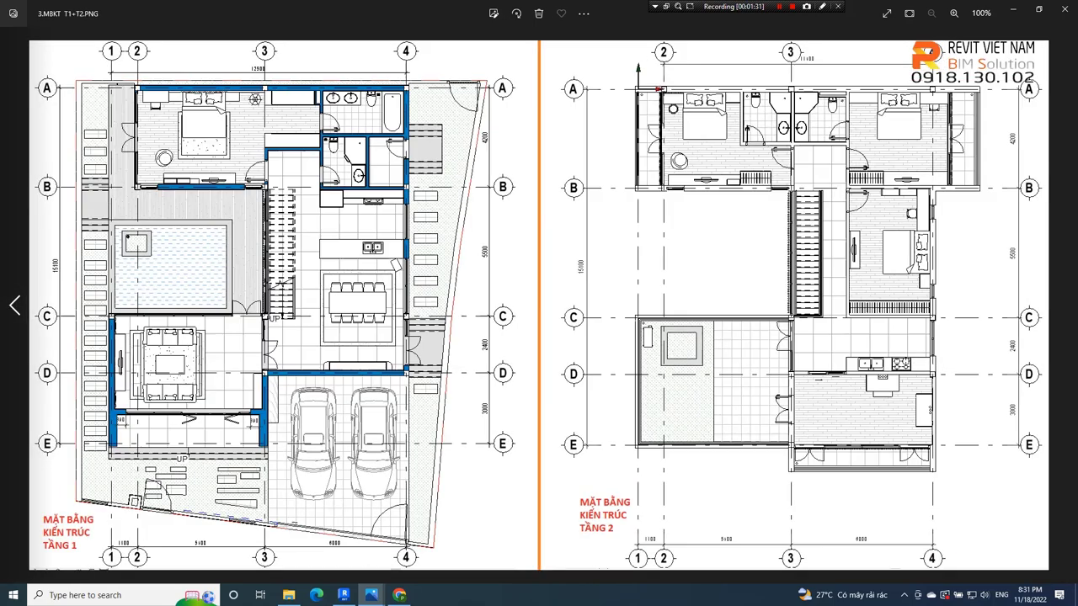
key("Left")
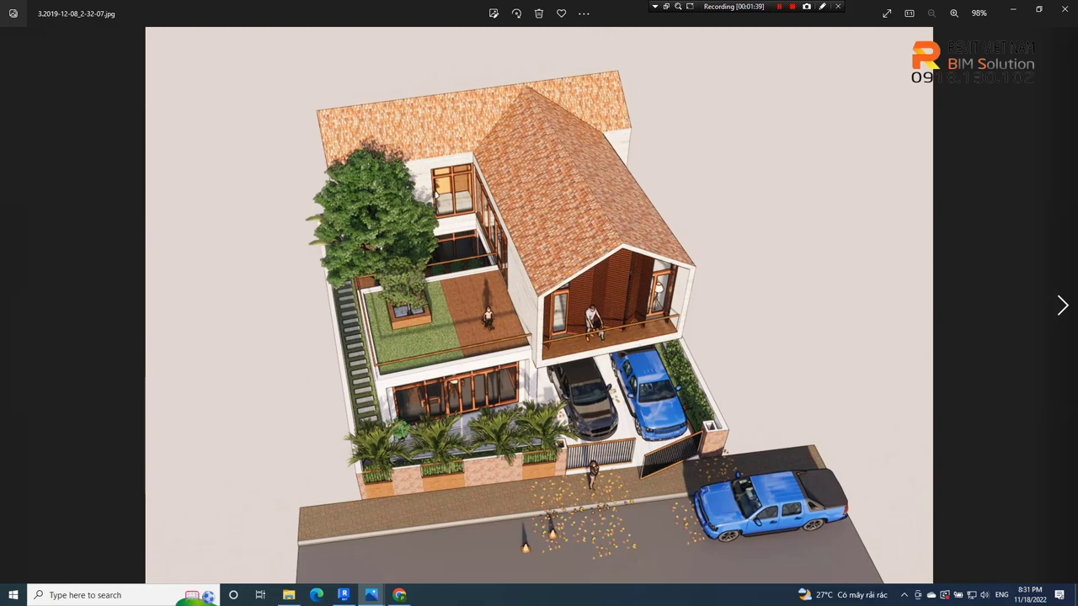
key("Right")
key("Right")
key("Right")
key("Right")
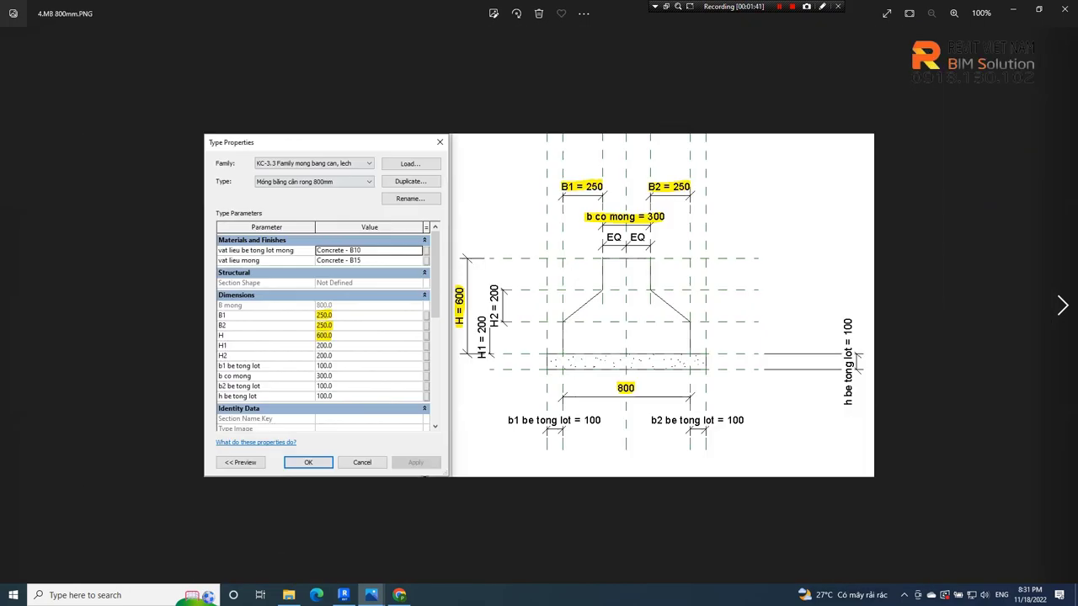
key("Right")
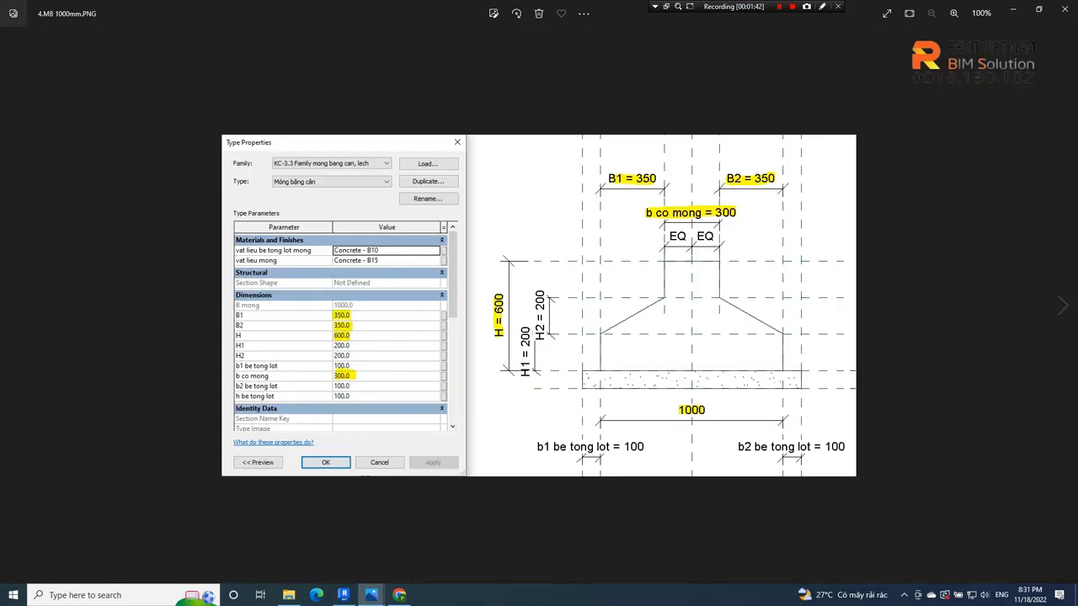
key("Right")
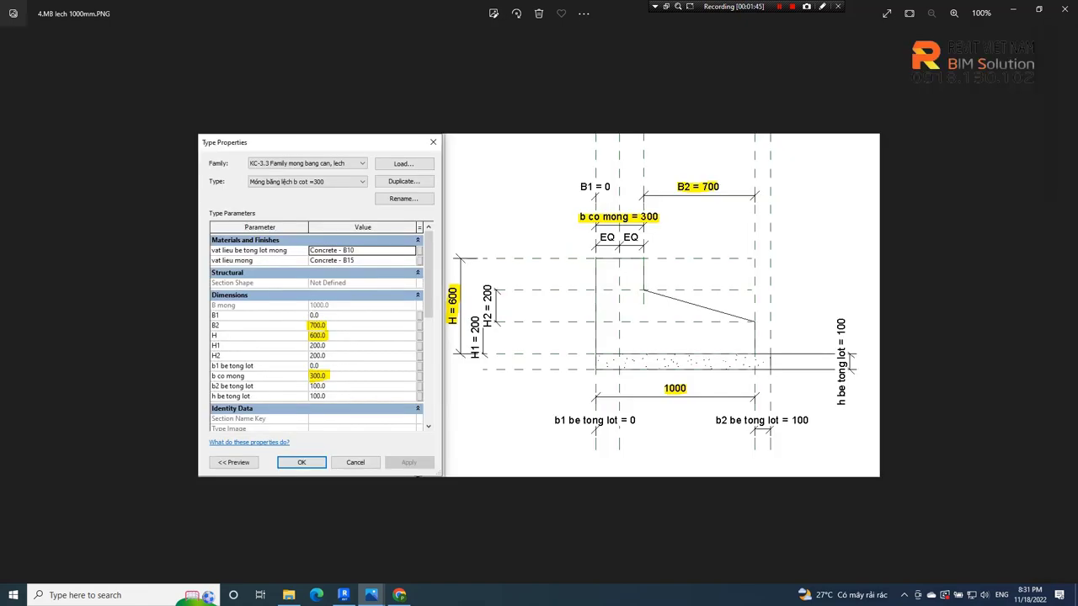
left_click(1013, 10)
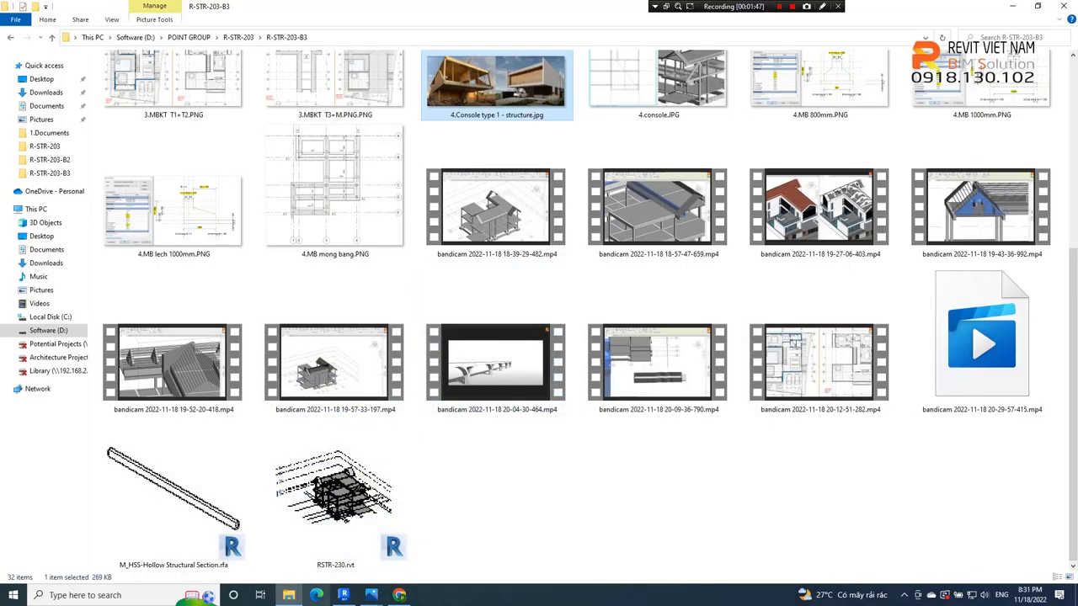
Step: Back in the Móng plan, clear the selection, recentre the grids and start the Beam (BM) command
left_click(344, 595)
key("Escape")
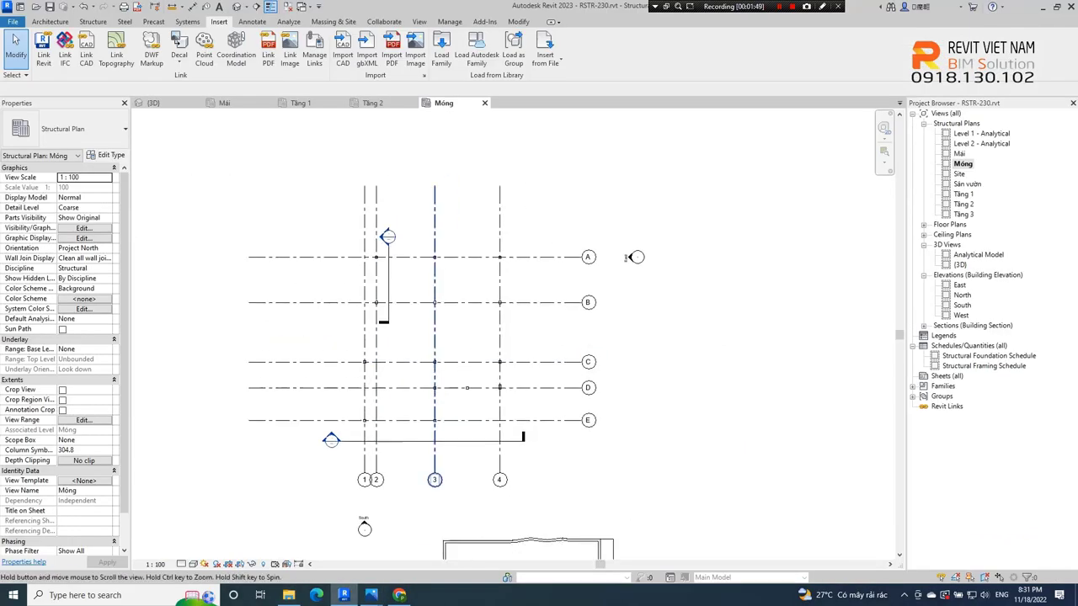
middle_click_drag(505, 337, 470, 365)
key("alt+a")
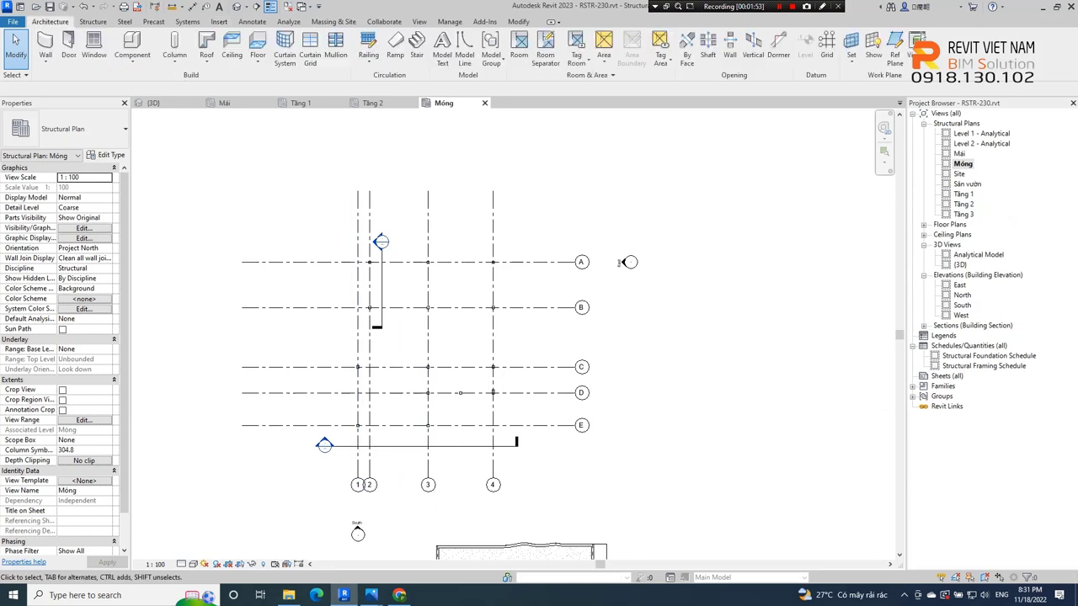
key("alt+s")
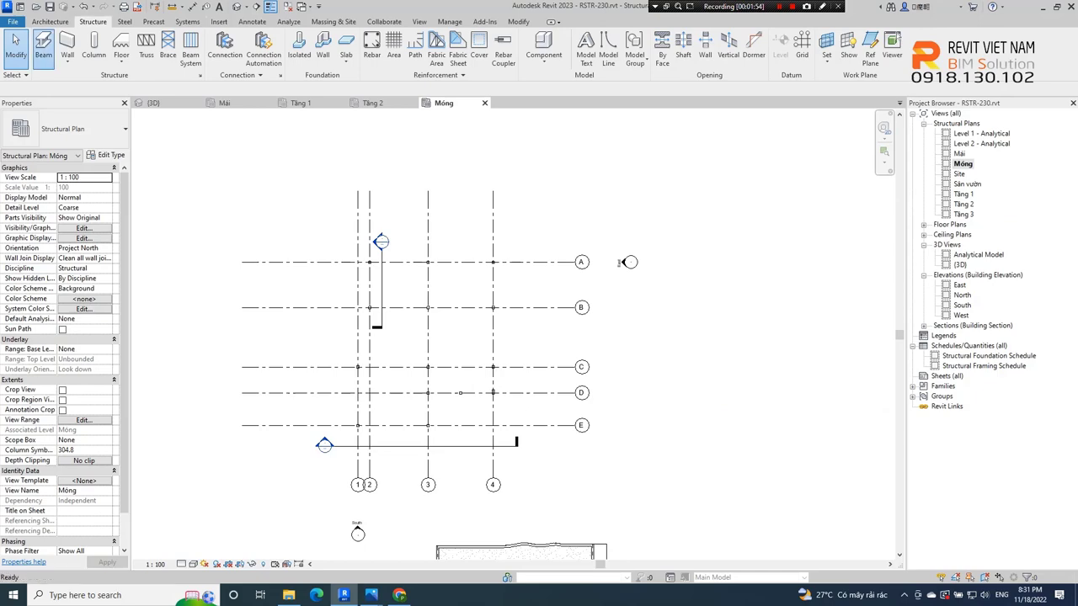
key("b")
key("m")
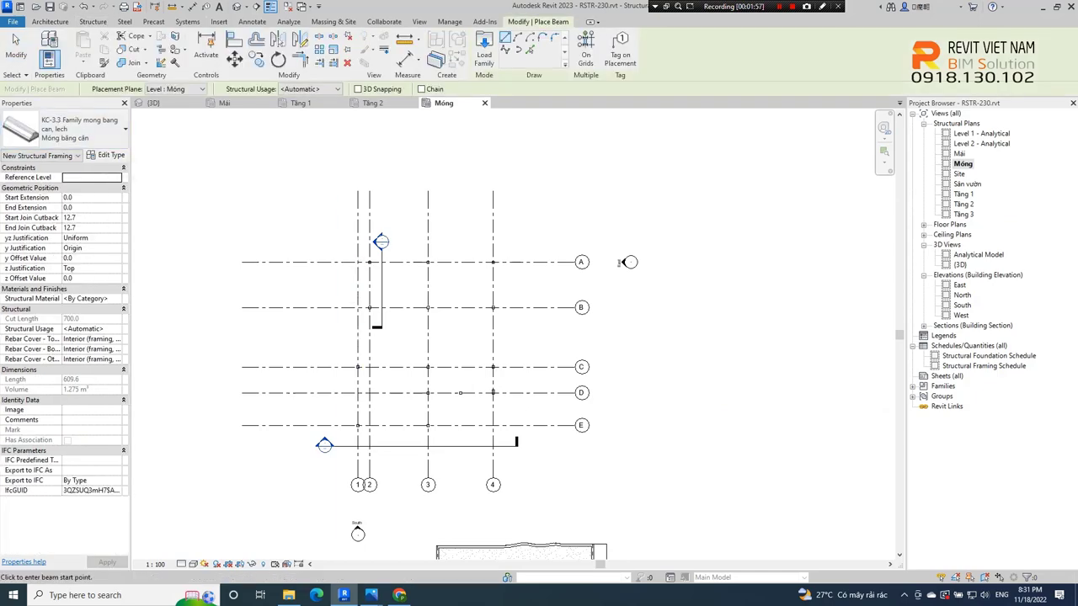
Step: Choose the Móng băng cản type, open its Type Properties, and bring up the Photos references
left_click(64, 128)
left_click(64, 128)
left_click(65, 128)
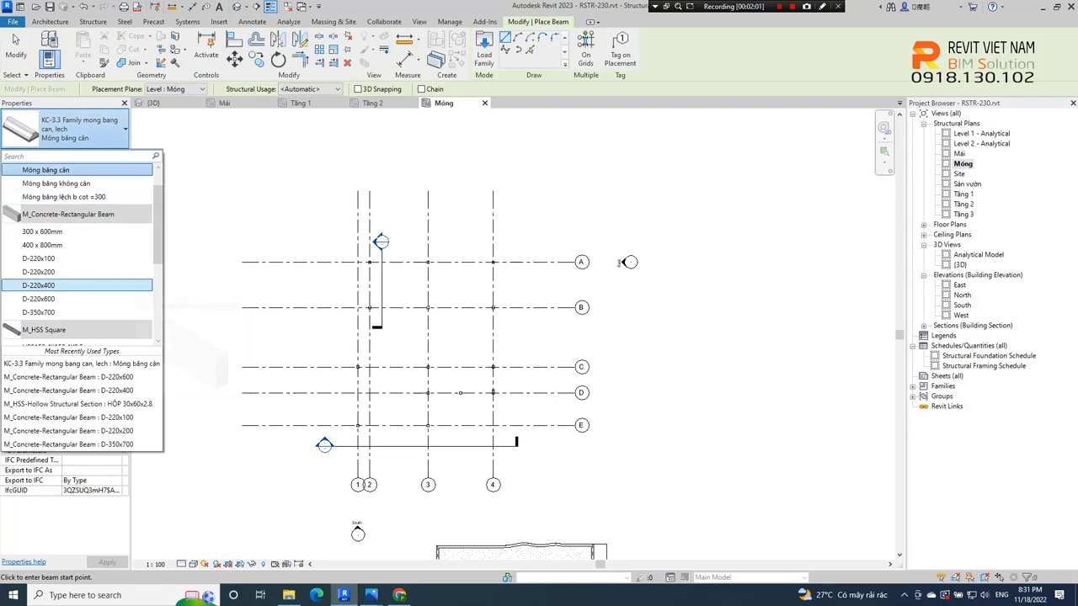
scroll(76, 219, "up", 1)
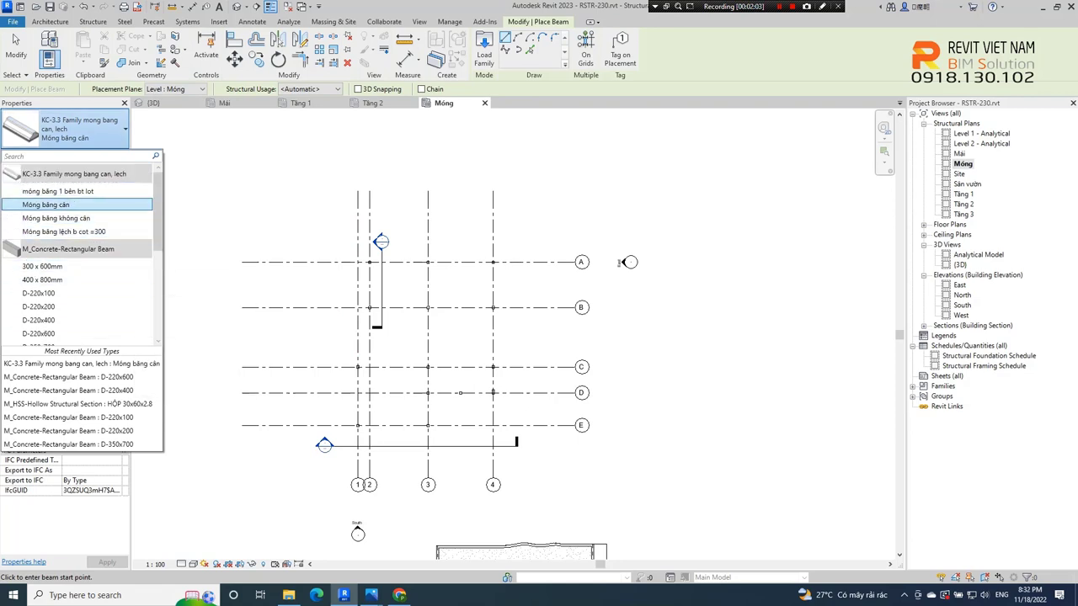
left_click(46, 204)
left_click(105, 155)
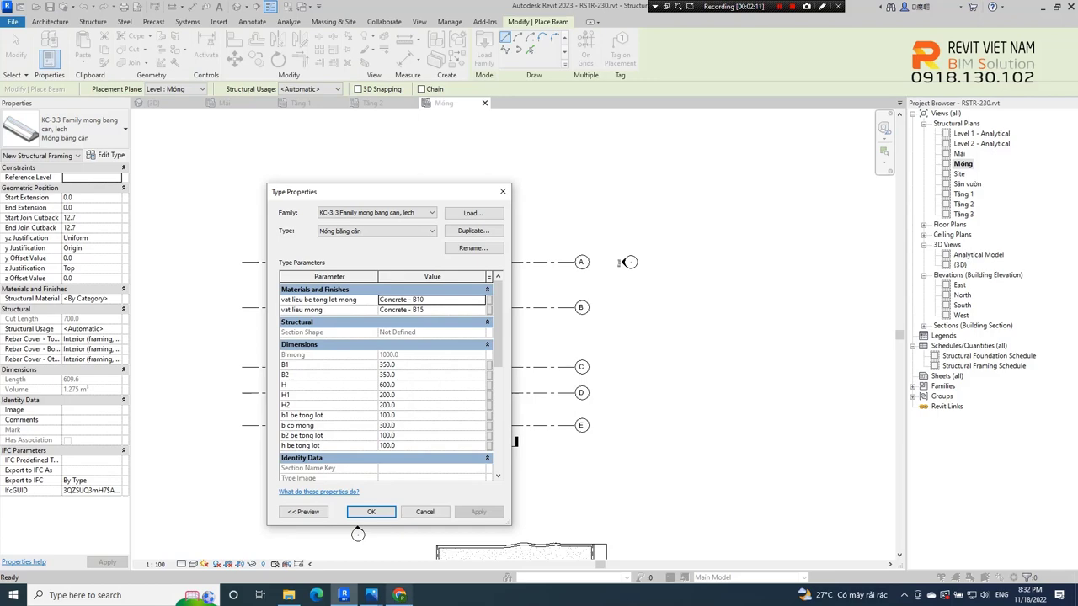
left_click(371, 596)
Step: Flip between the 1000 mm and 800 mm footing section images, then return to Revit
left_click(250, 529)
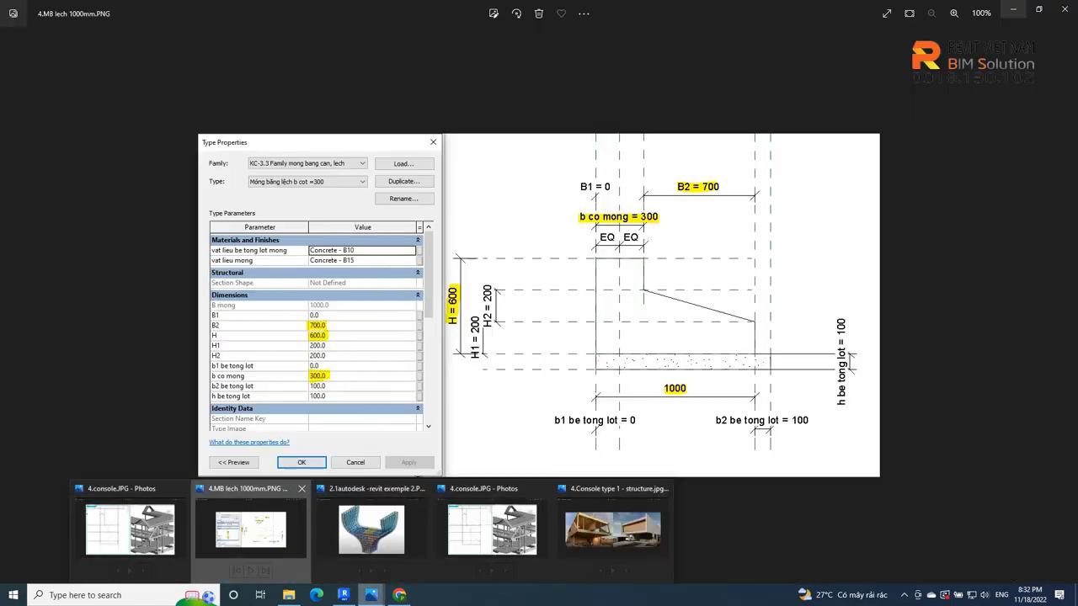
key("Left")
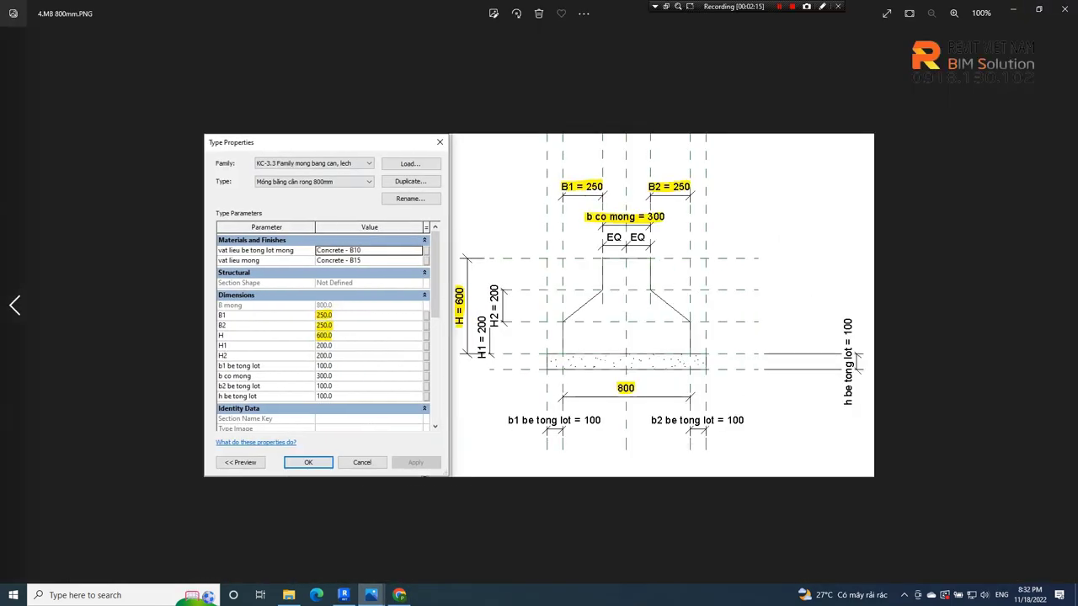
key("Right")
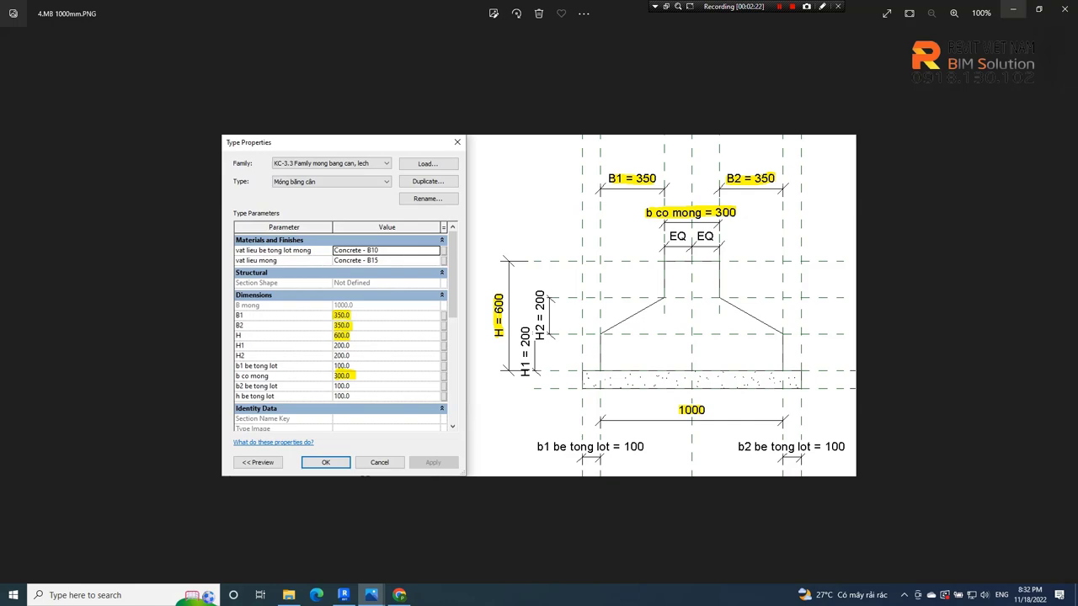
left_click(1013, 9)
Step: Close Type Properties and keep Móng as the beam placement level
key("Return")
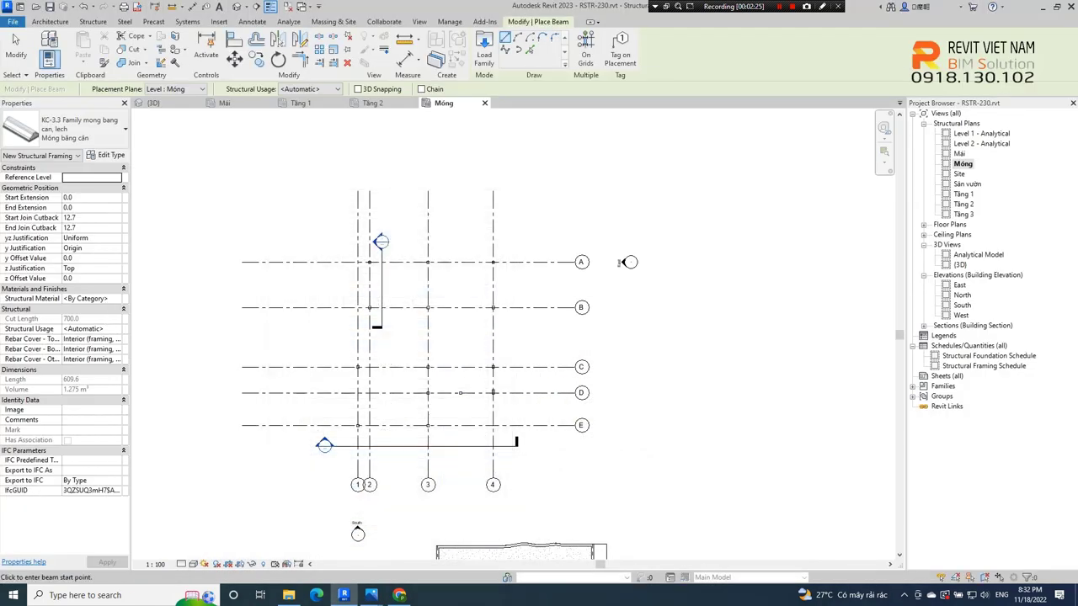
scroll(621, 263, "up", 2)
mouse_move(666, 256)
middle_mouse_down()
mouse_move(649, 232)
mouse_move(653, 261)
middle_mouse_up()
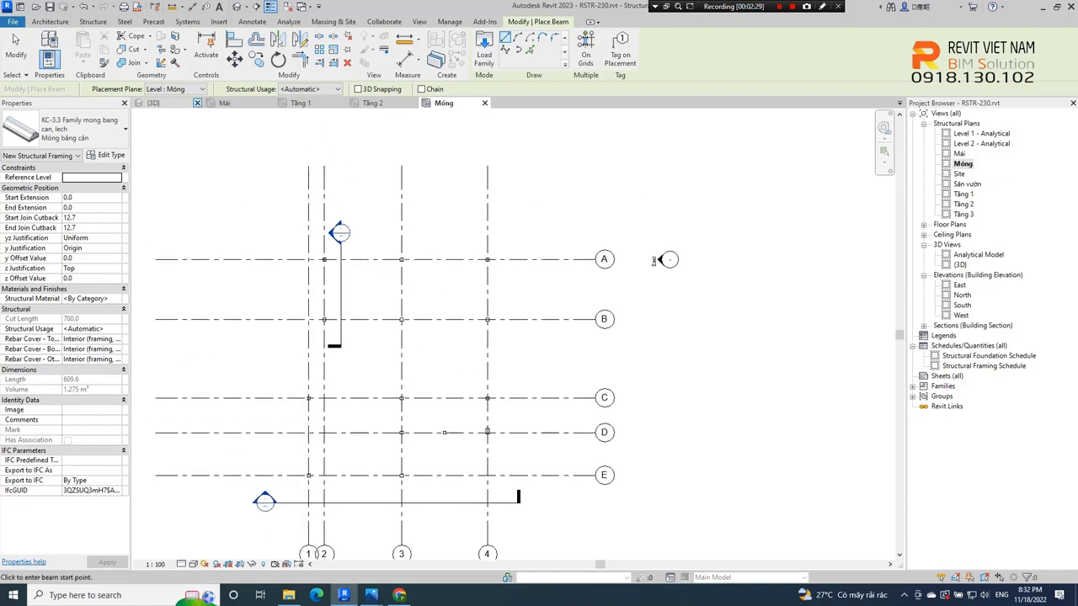
left_click(200, 89)
left_click(654, 262)
middle_click_drag(654, 261, 639, 235)
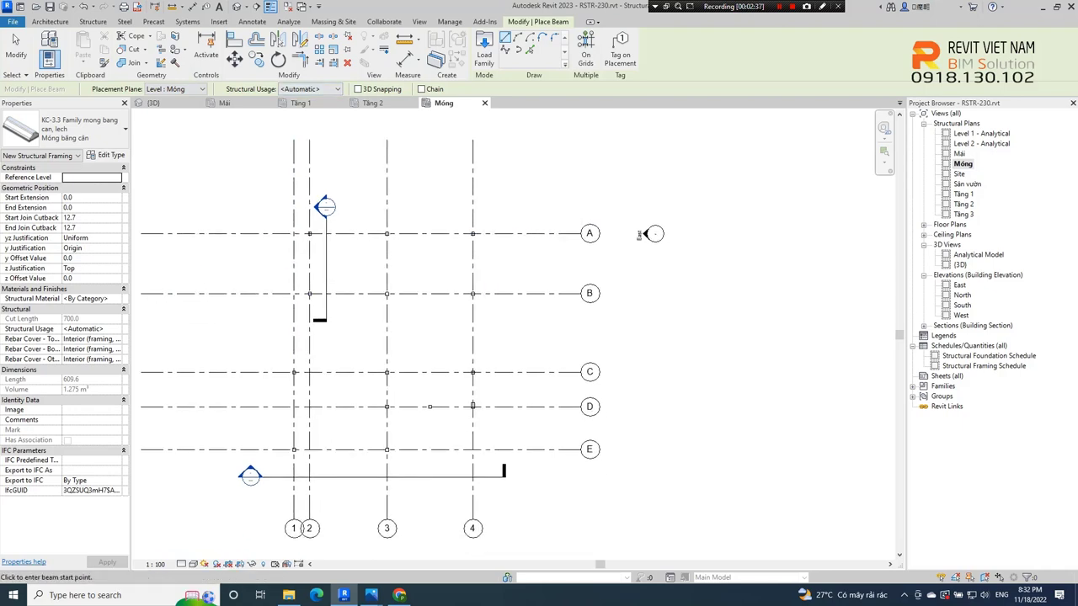
Step: Exit beam placement and start Reference Plane with Pick Lines (RP, PL)
key("Escape")
key("Escape")
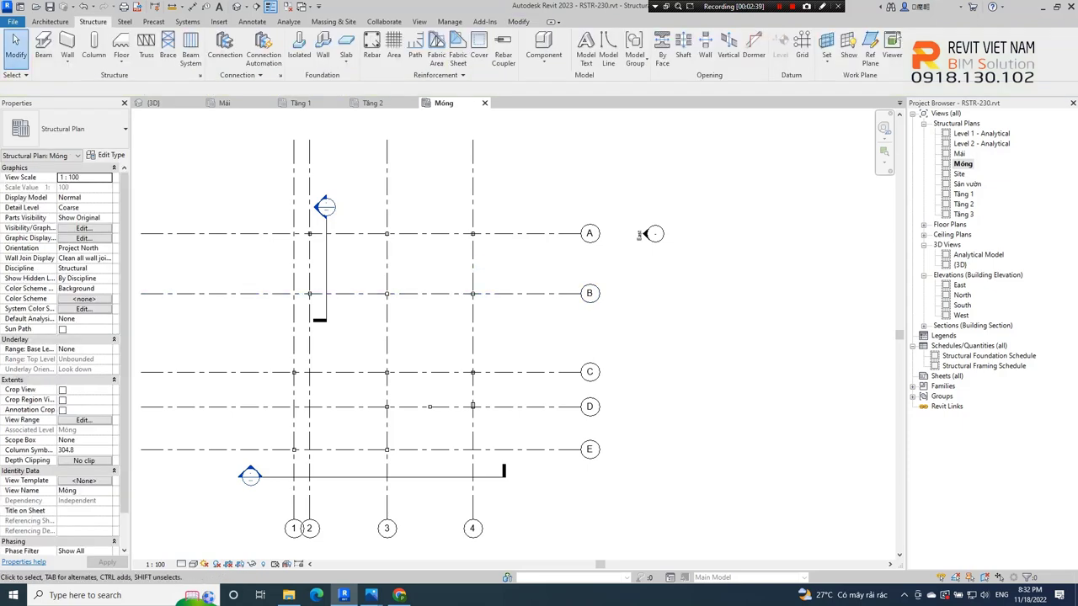
key("r")
key("p")
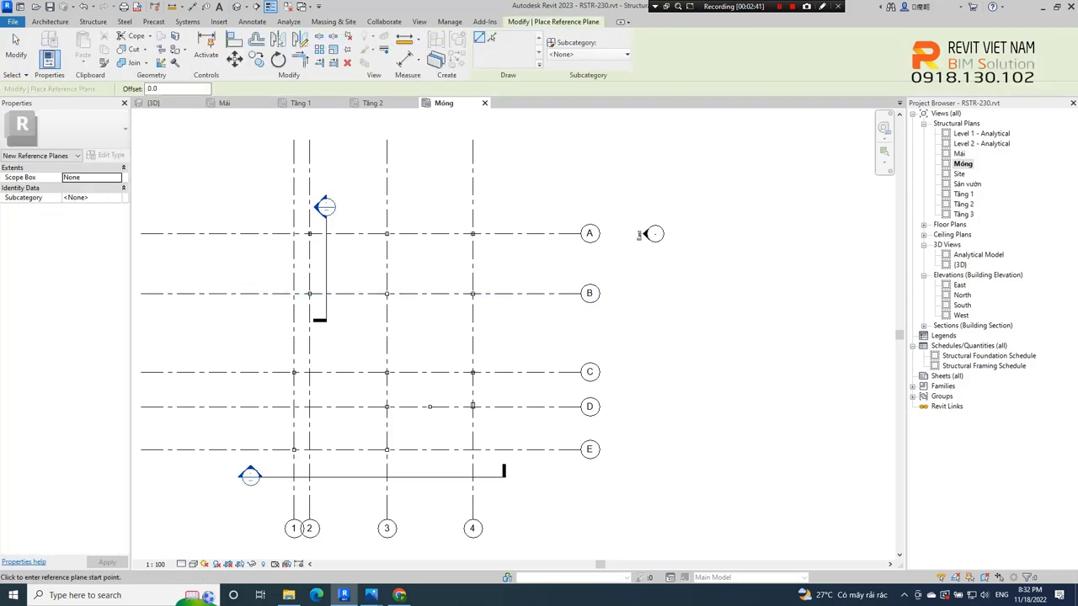
key("p")
key("l")
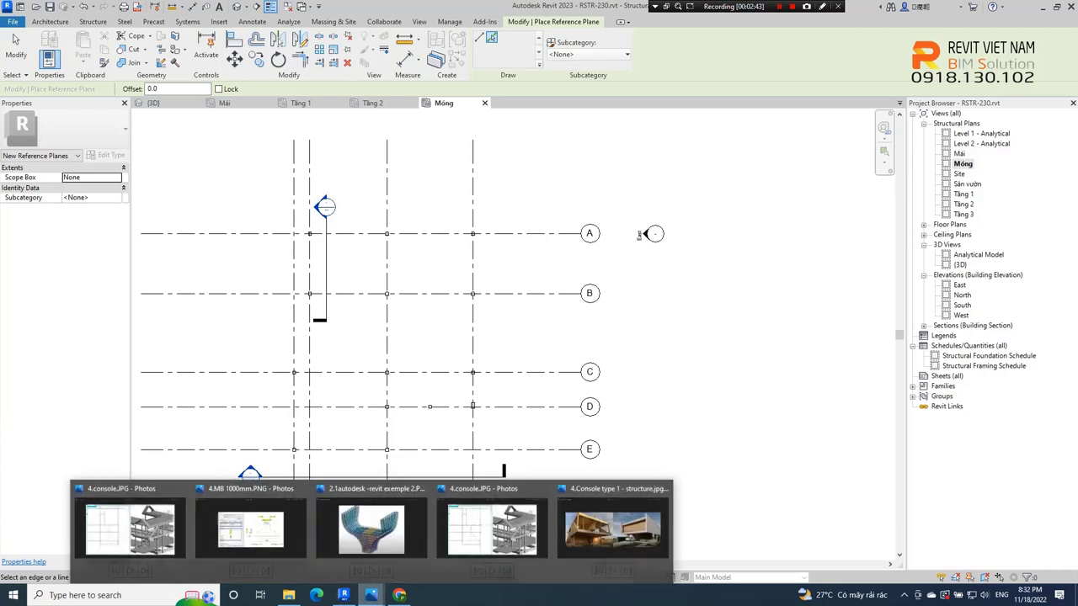
Step: Page through Photos to the 4.MB mong bang.PNG strip-footing layout with 1000 and 800 widths
left_click(251, 527)
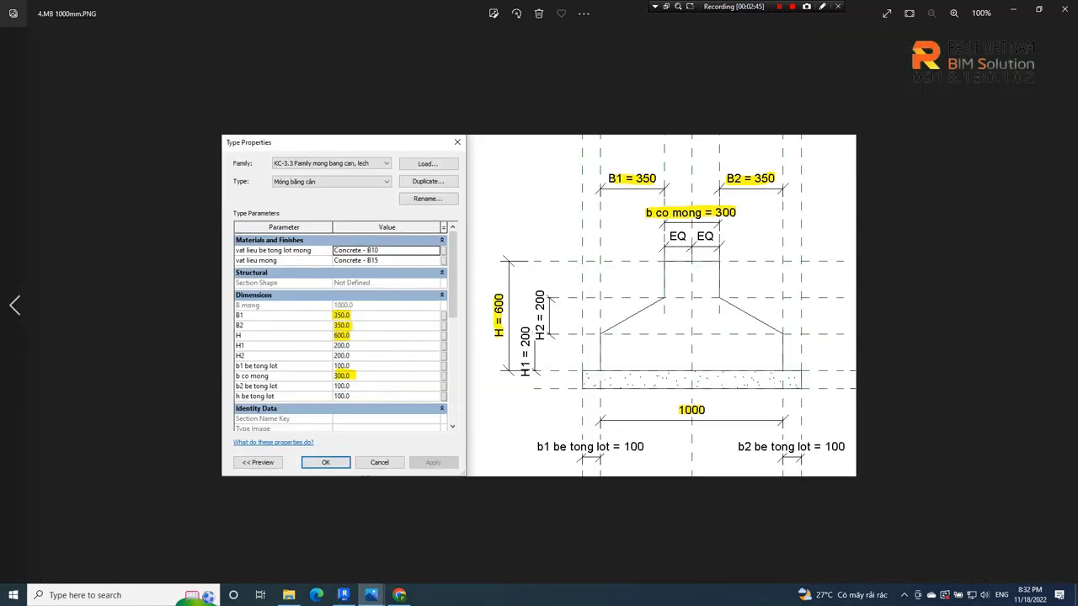
left_click(15, 305)
left_click(16, 305)
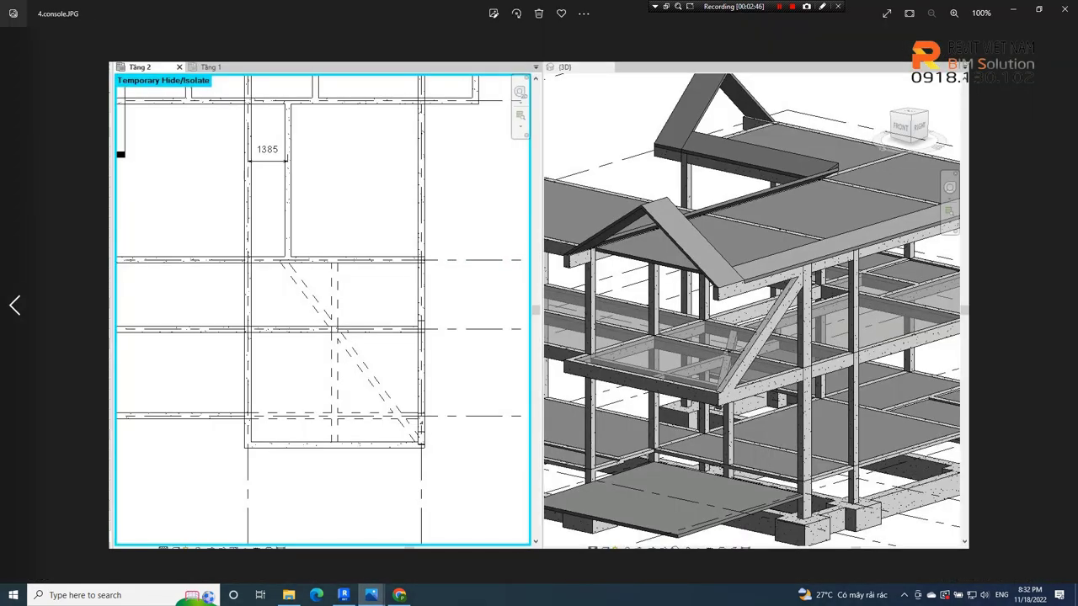
key("Left")
key("Left")
key("Left")
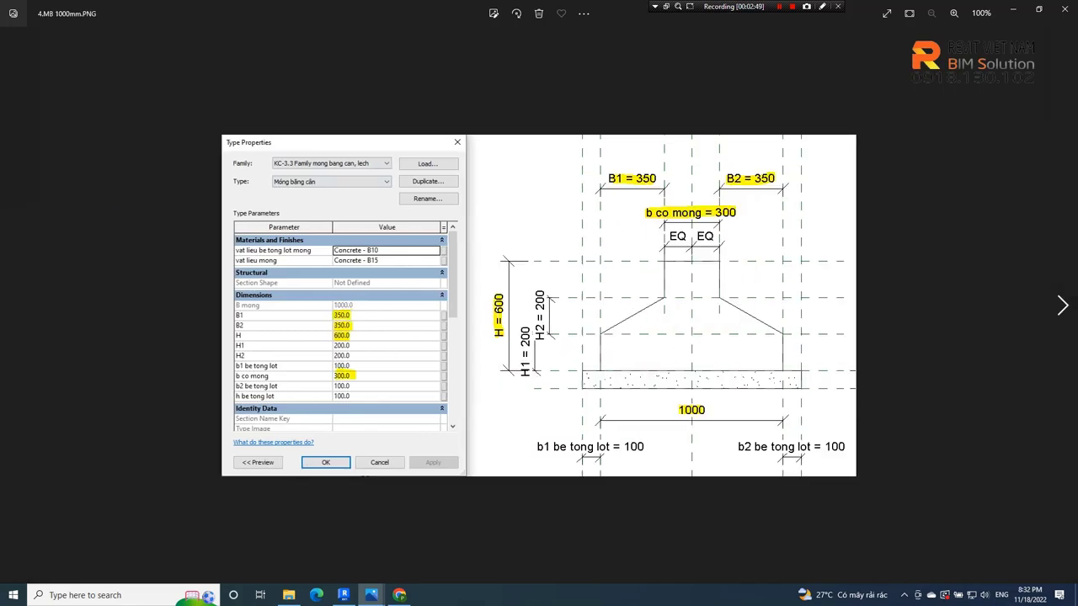
key("Left")
key("Right")
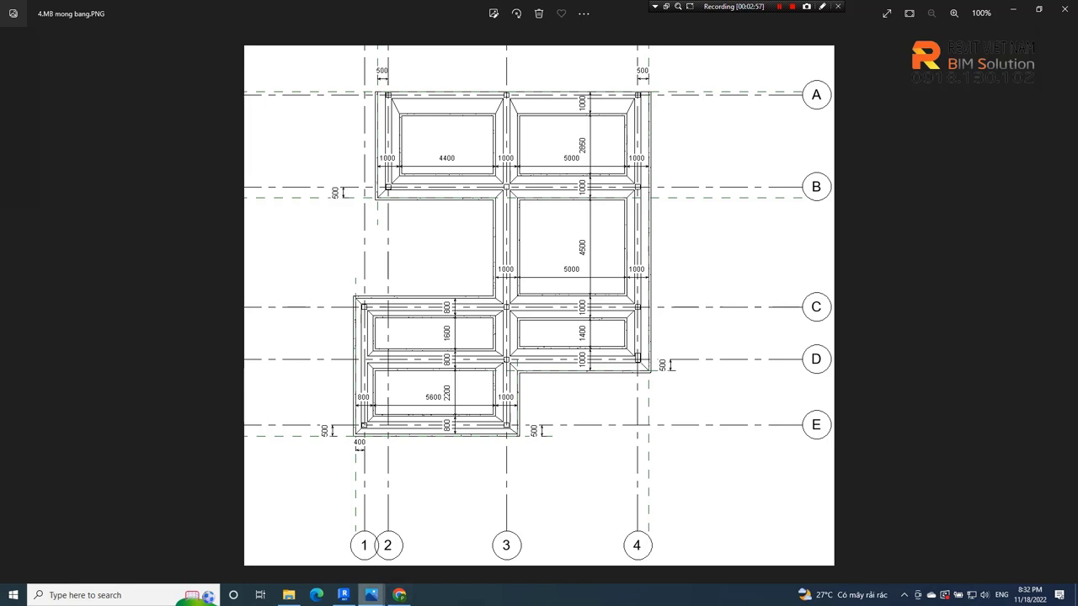
Step: Return to the Revit Móng plan and pan so grids A–E and heads 1–4 are visible
left_click(344, 595)
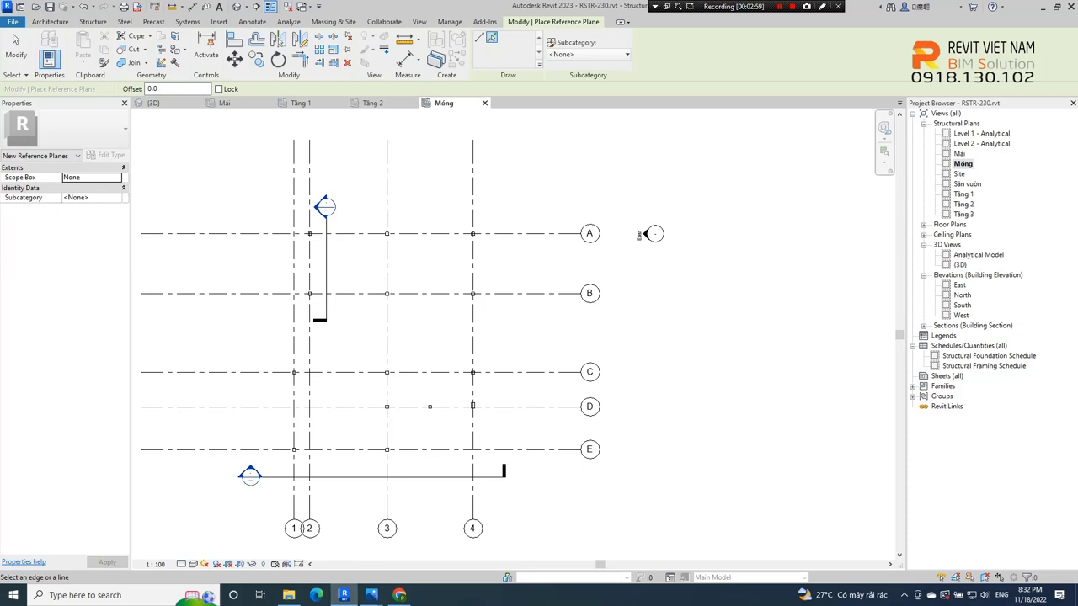
type("500")
scroll(498, 242, "up", 2)
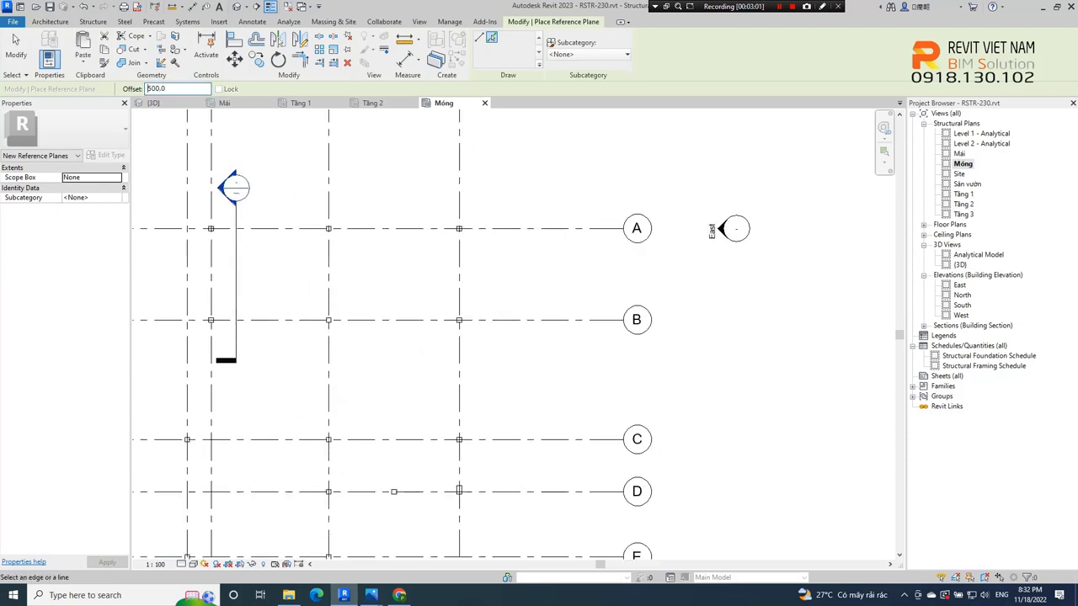
mouse_move(460, 114)
middle_mouse_down()
mouse_move(470, 143)
mouse_move(513, 26)
middle_mouse_up()
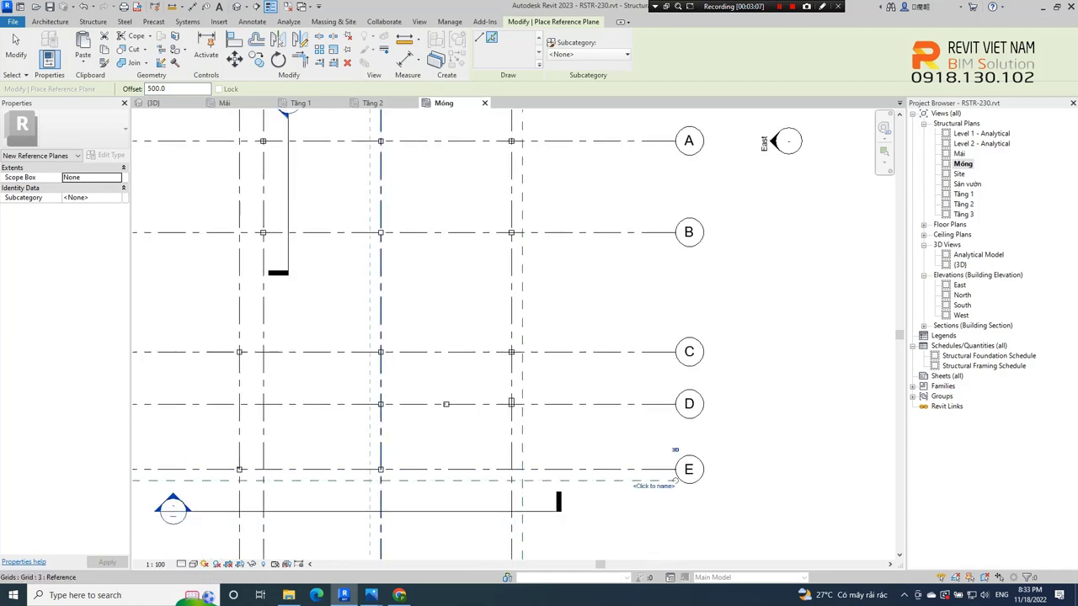
middle_click_drag(371, 110, 422, 152)
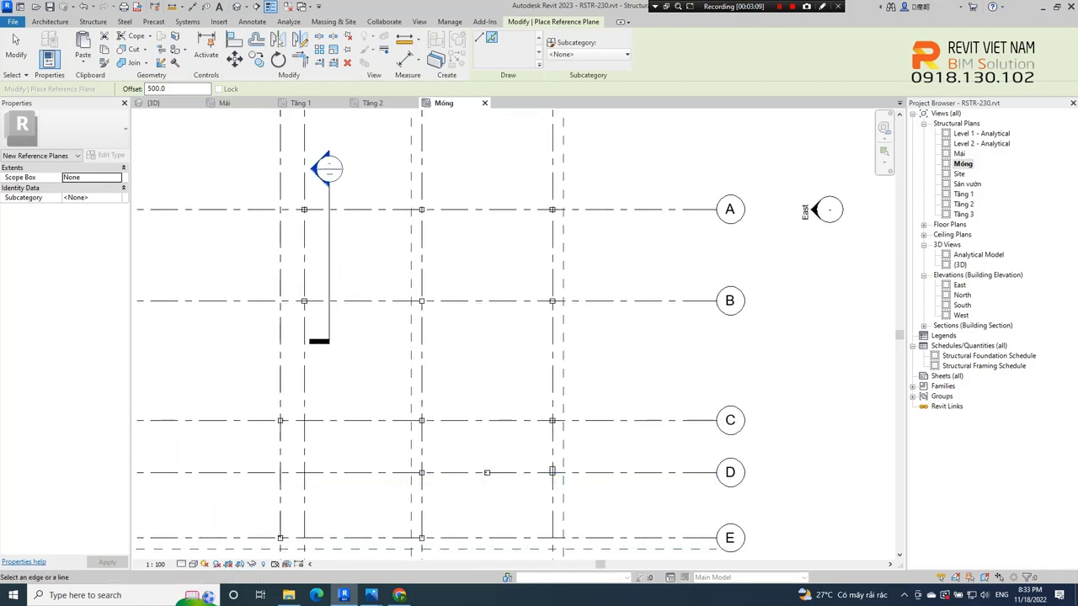
middle_click_drag(505, 337, 518, 255)
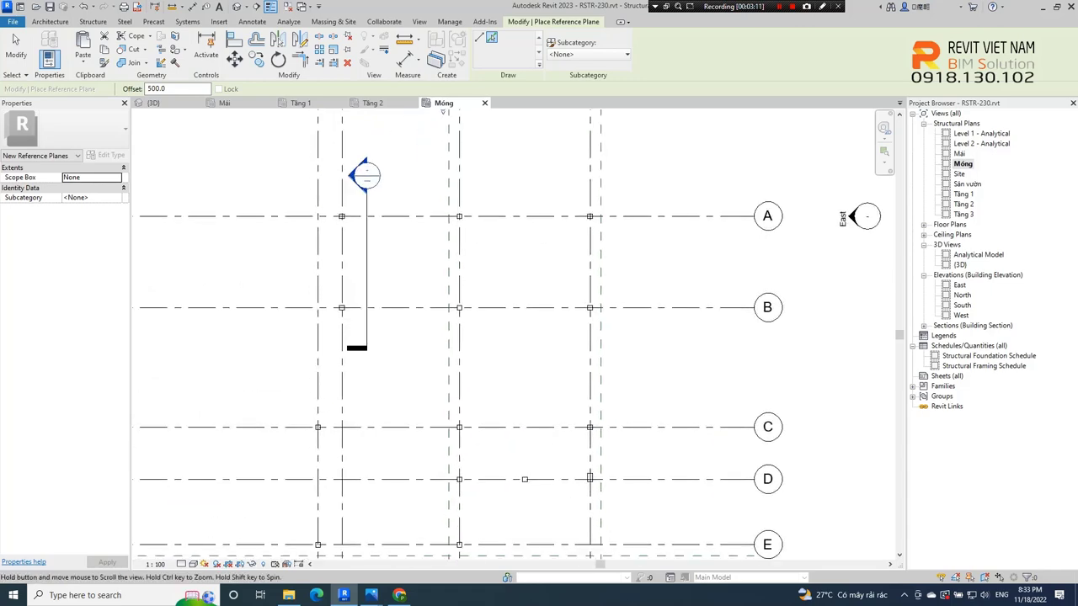
scroll(589, 252, "down", 1)
middle_click_drag(345, 551, 354, 477)
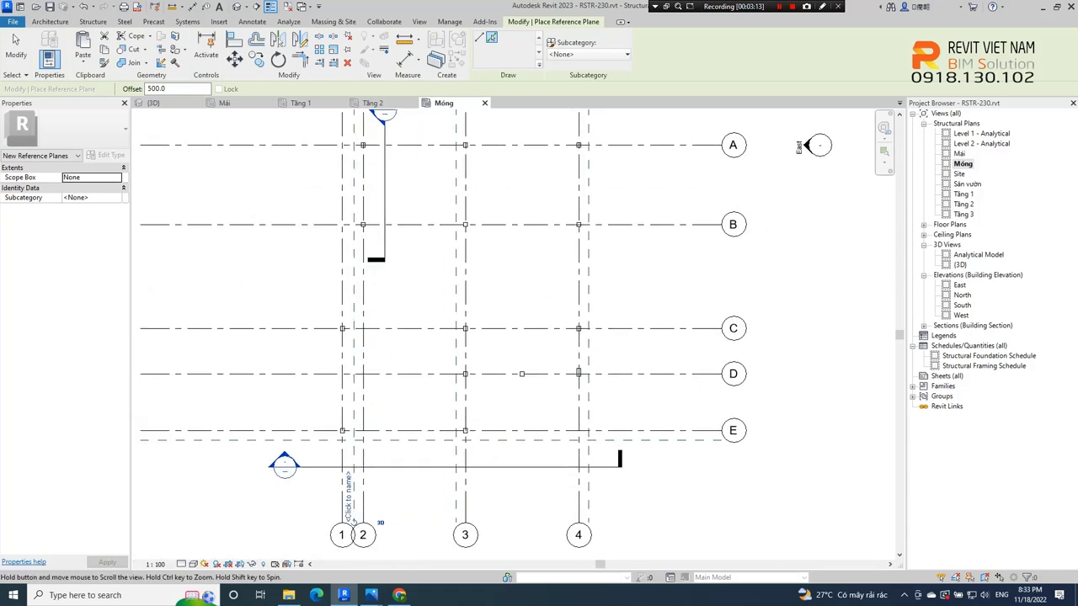
Step: End the plane tool, check the new planes 500 off grids 3 and 4, and restart it
key("Escape")
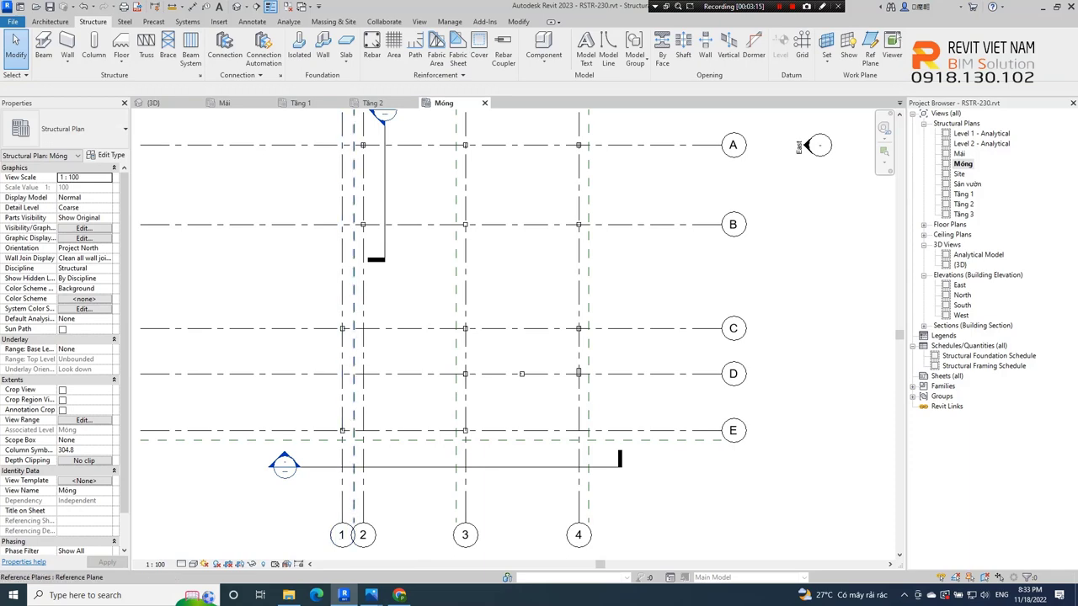
left_click(348, 505)
scroll(362, 472, "down", 1)
scroll(450, 139, "down", 1)
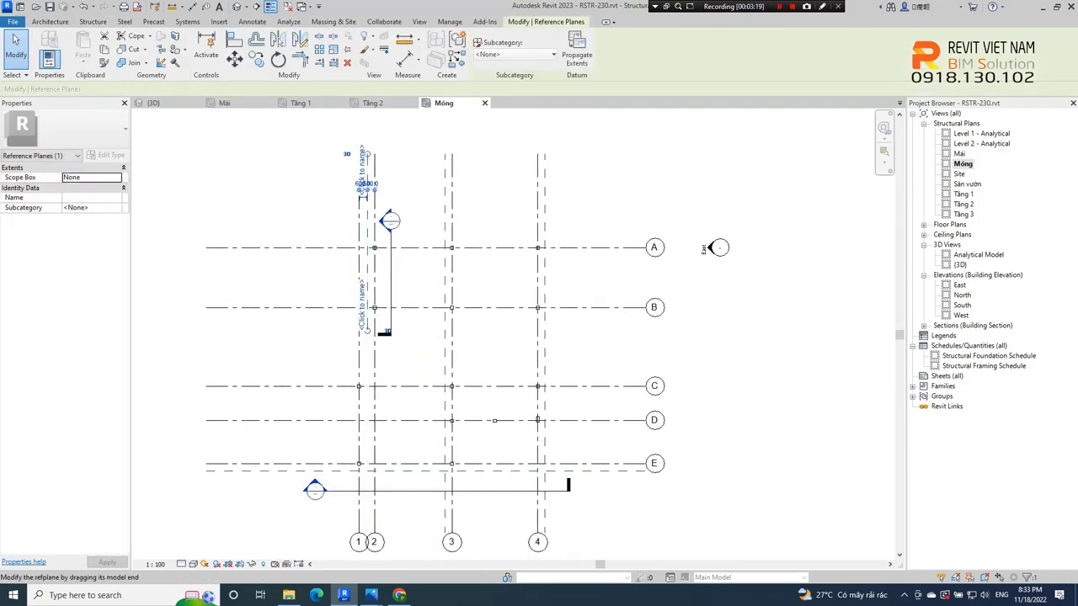
key("Escape")
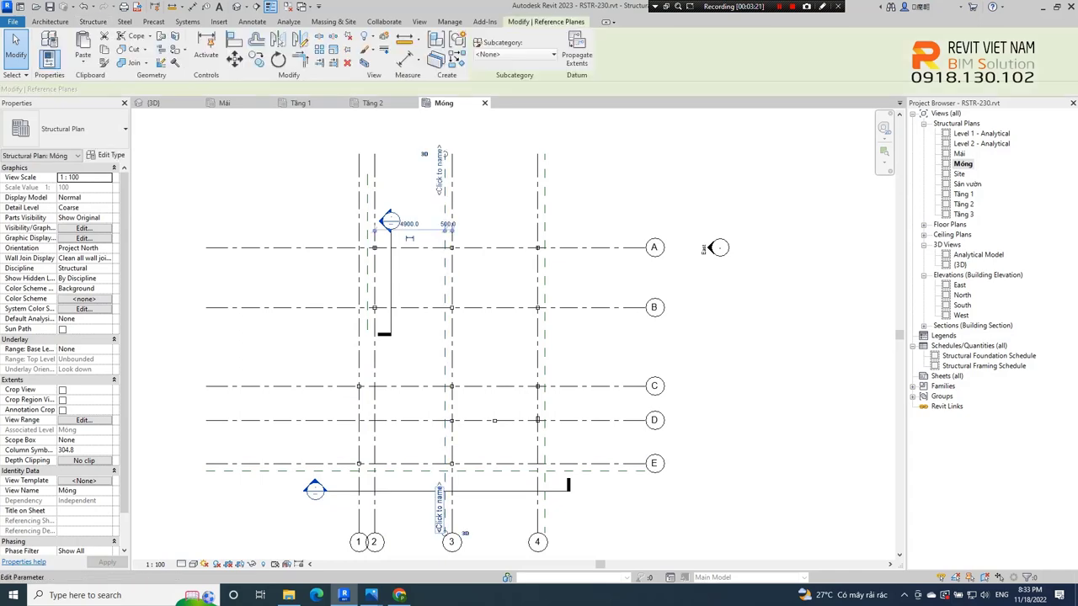
scroll(587, 526, "up", 1)
left_click(536, 514)
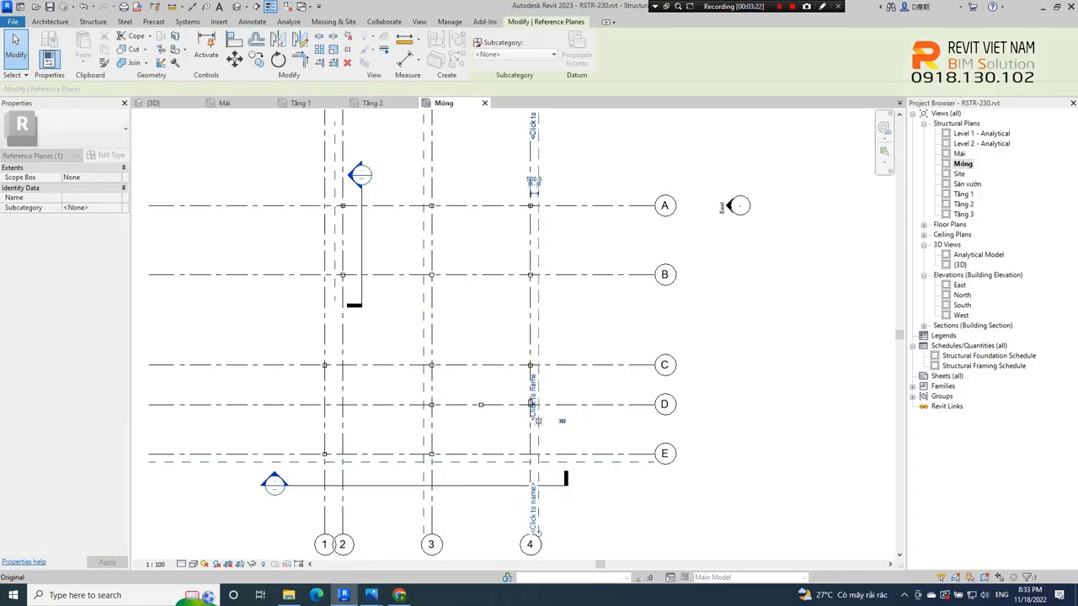
key("Escape")
left_click(424, 505)
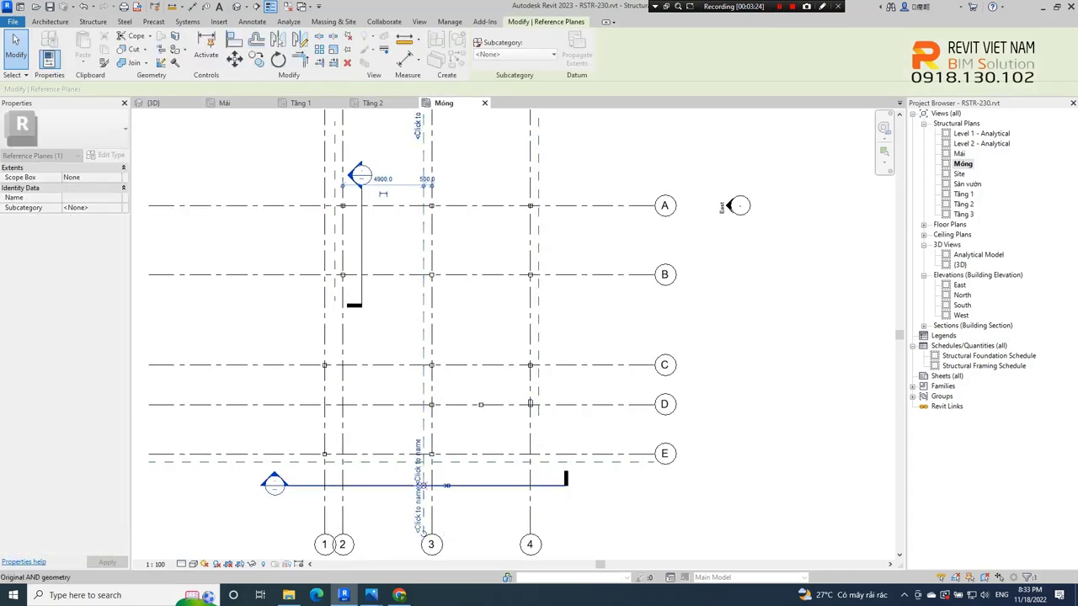
key("Escape")
scroll(547, 401, "up", 2)
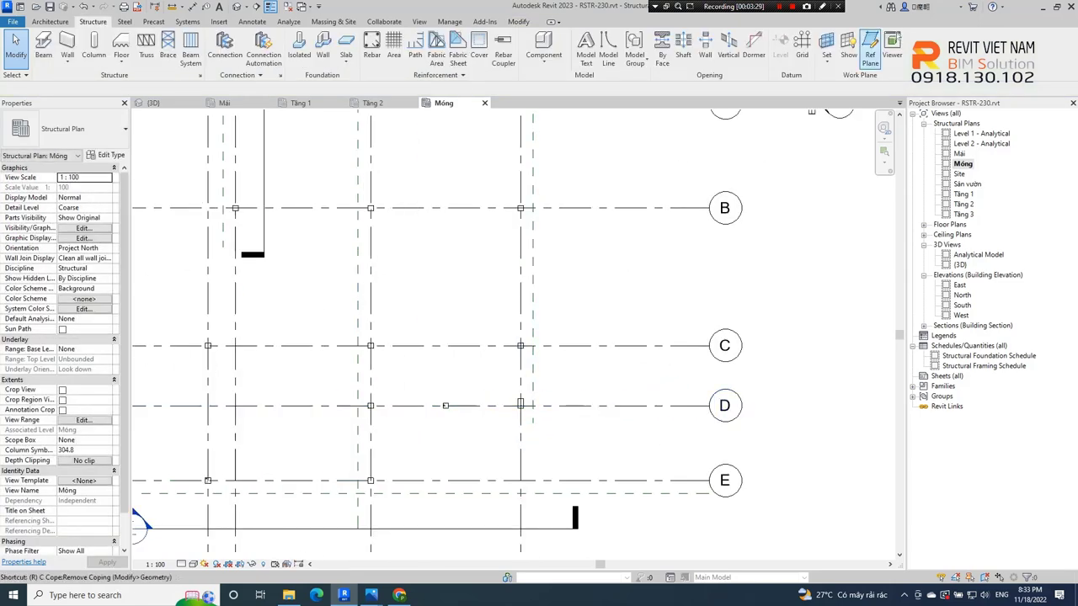
key("p")
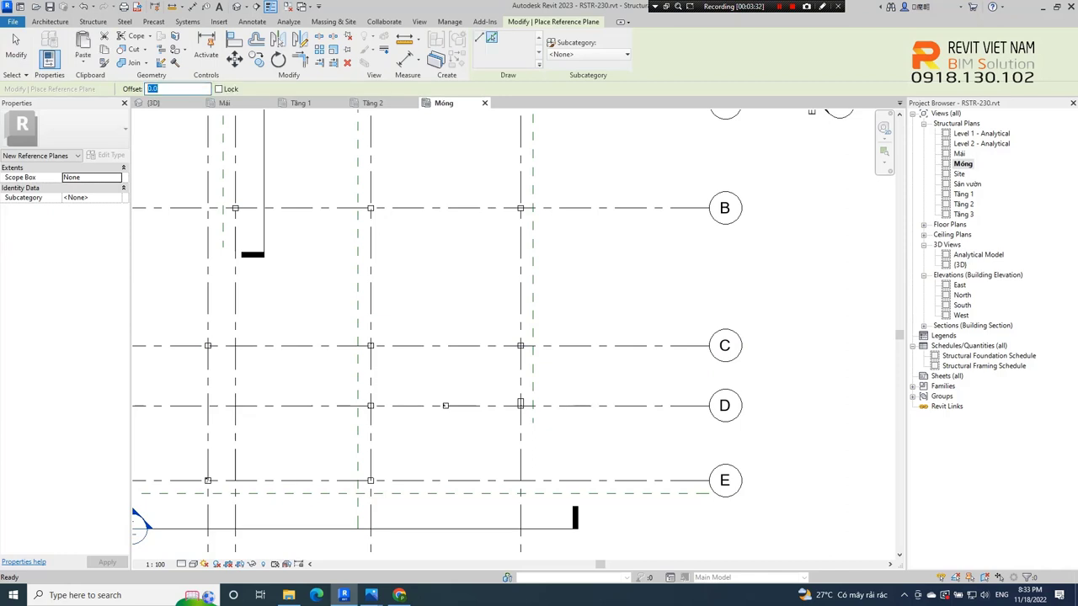
type("500")
Step: Pick reference planes offset 500 below grid D and 400 beside grid 1
left_click(690, 408)
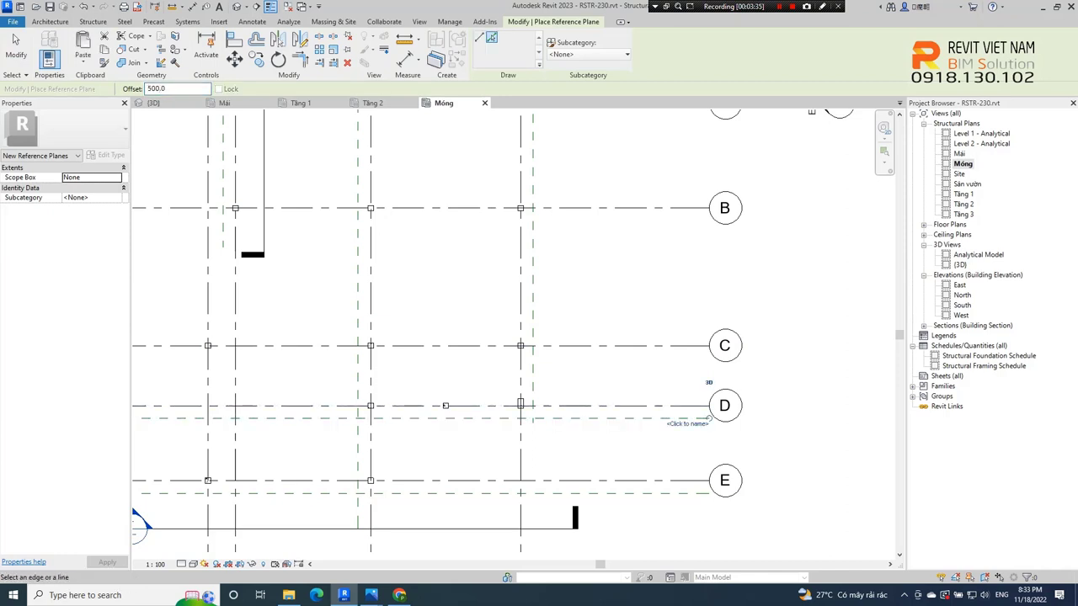
scroll(586, 450, "down", 2)
middle_click_drag(506, 422, 575, 363)
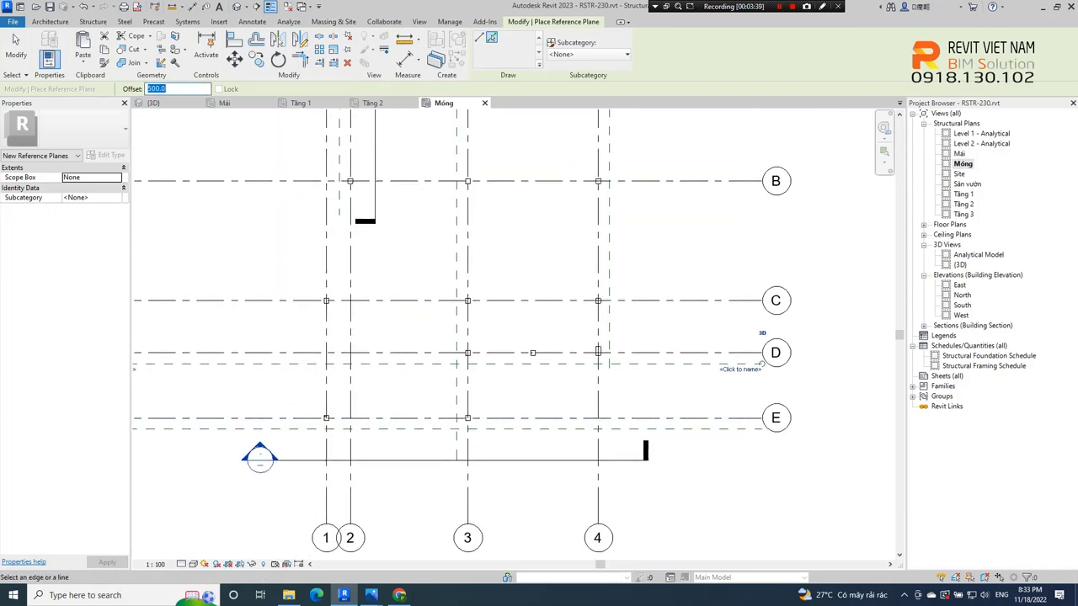
type("40")
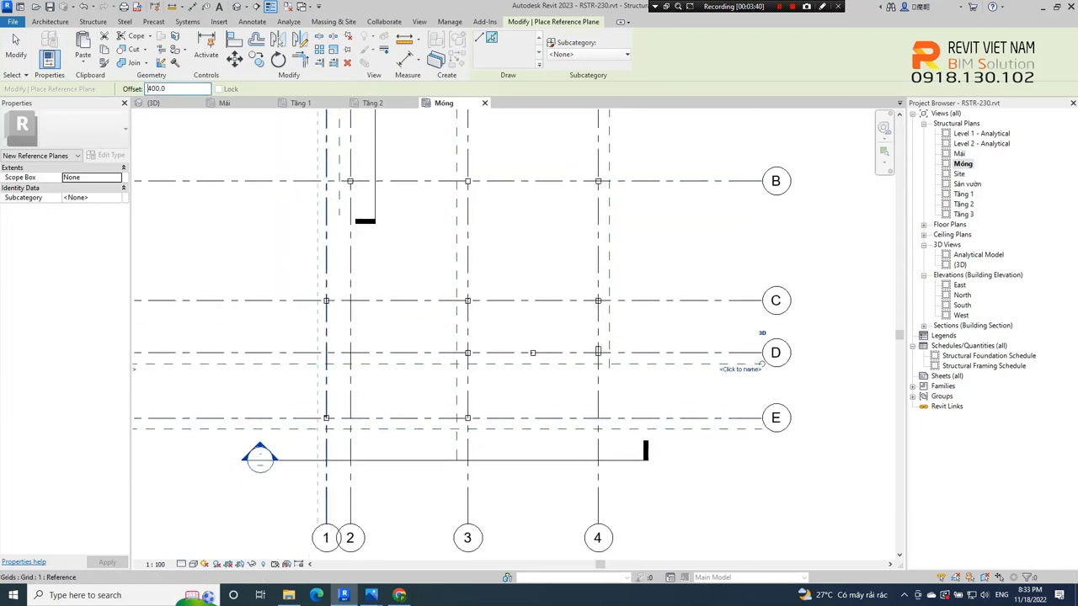
left_click(325, 510)
key("Escape")
key("Escape")
Step: Trim the reference plane below grid D back to grid 3
left_click(244, 363)
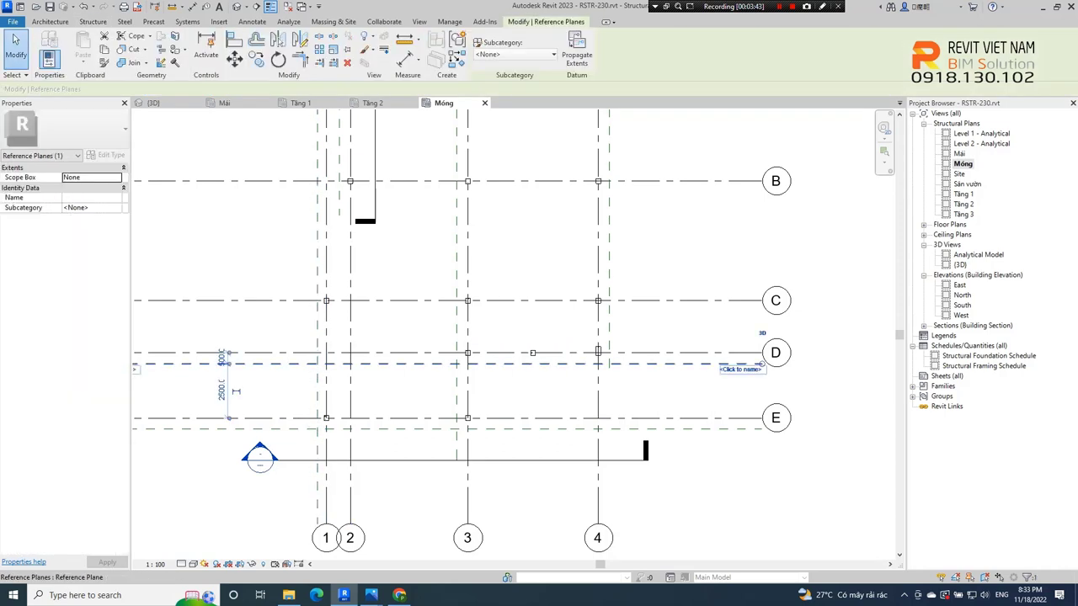
middle_click_drag(236, 392, 294, 389)
key("m")
key("m")
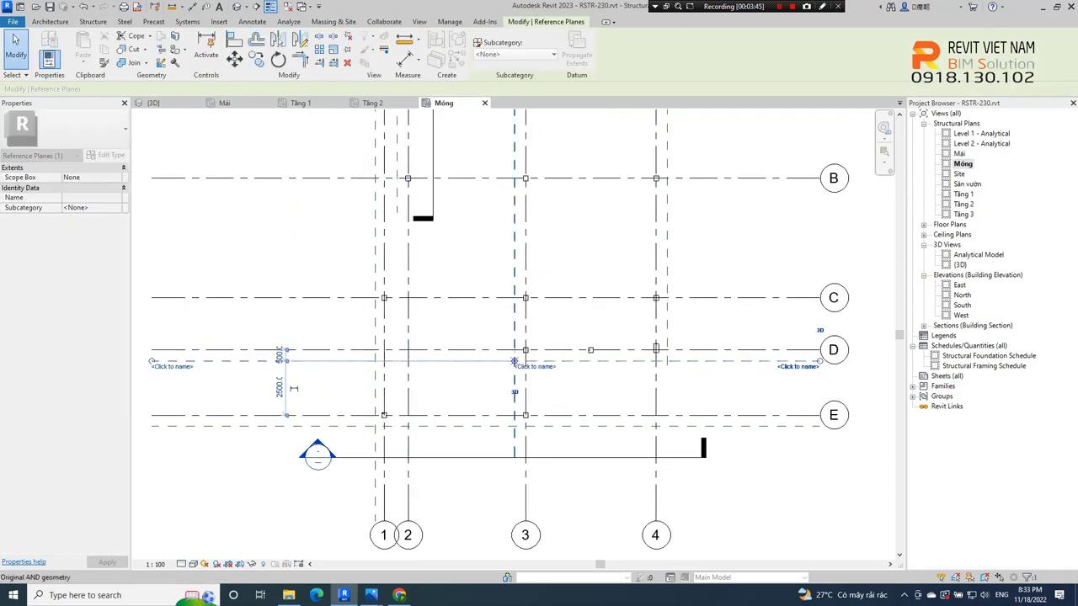
left_click(509, 362)
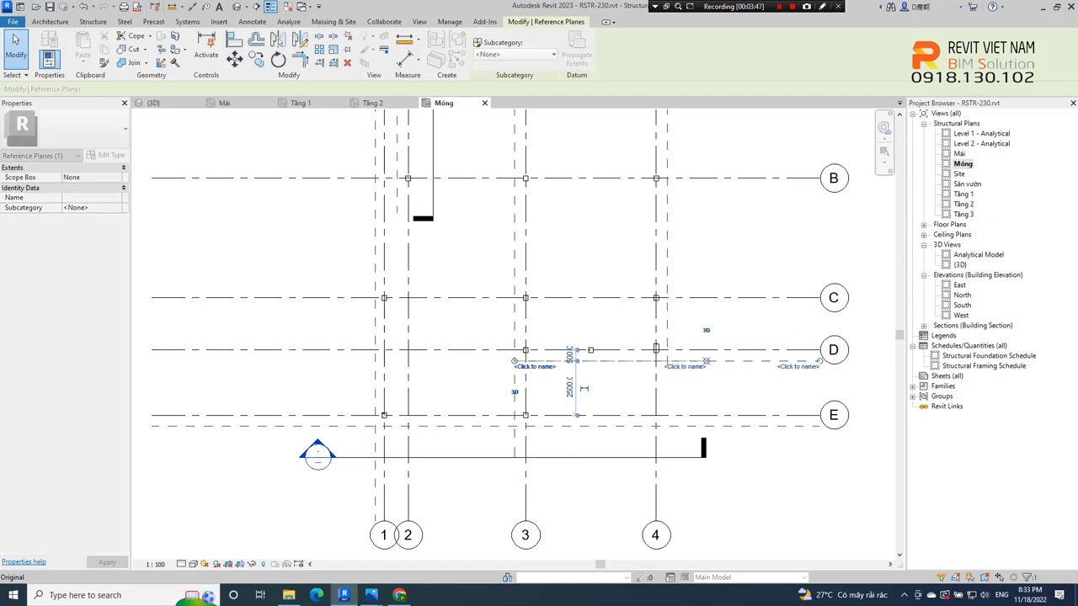
key("Escape")
Step: Shorten both ends of the reference plane below grid E, pulling its left end to grid 1
left_click(590, 426)
left_click_drag(822, 426, 543, 426)
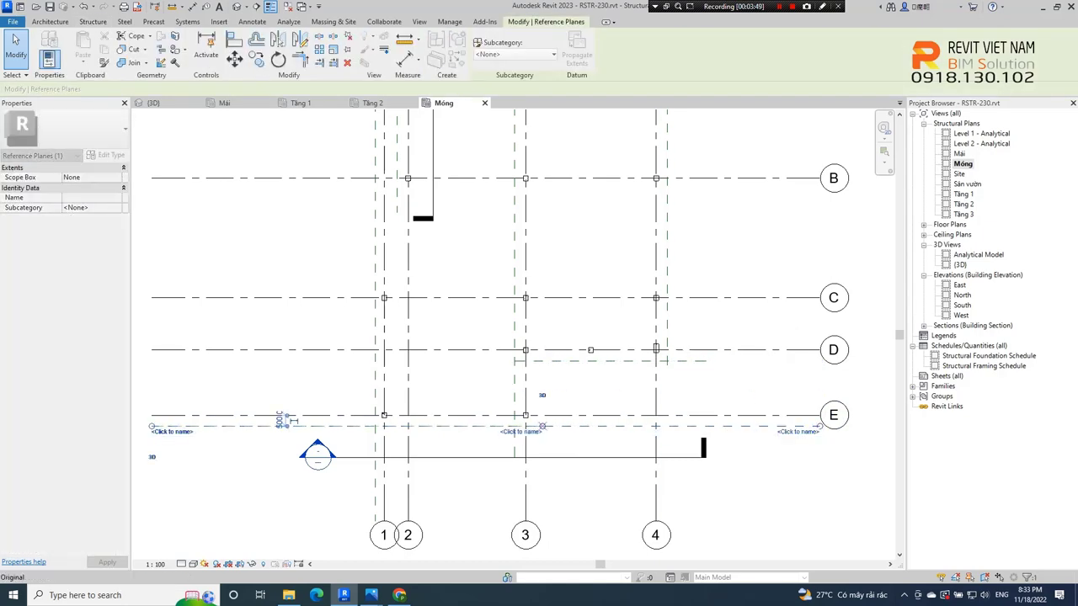
key("Escape")
left_click(472, 427)
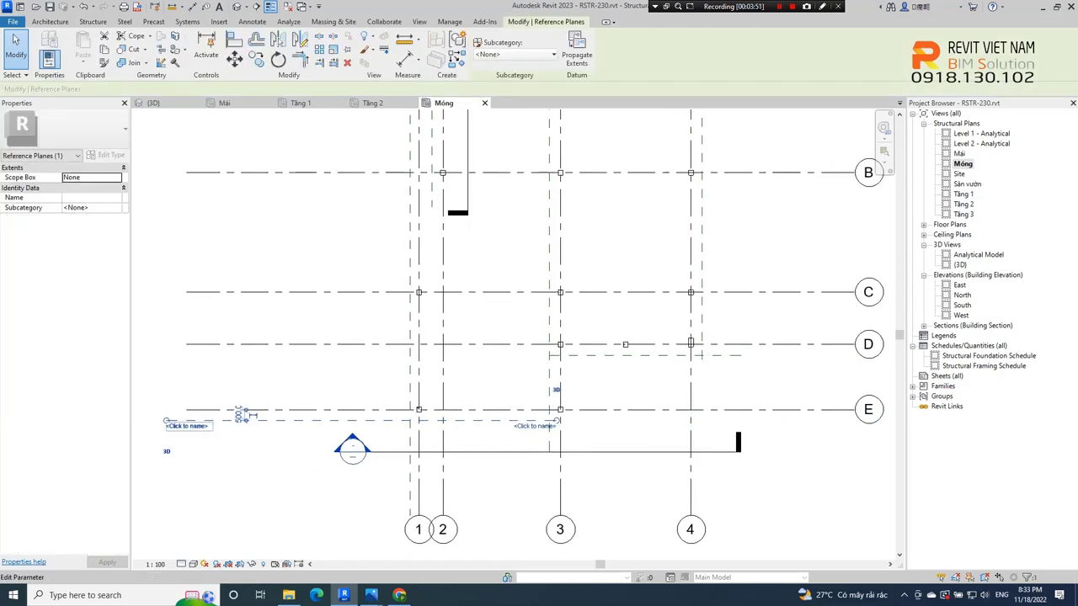
left_click_drag(133, 425, 362, 424)
key("Escape")
Step: Pull the lower end of the grid 1 reference plane up, then pan toward grid A
left_click(410, 506)
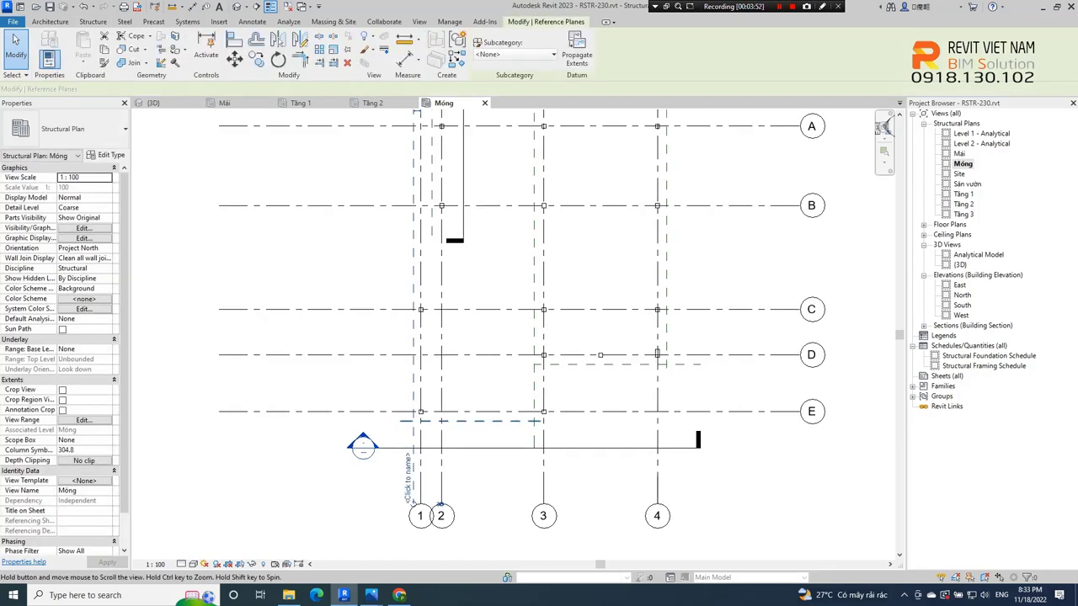
scroll(418, 522, "down", 2)
scroll(421, 531, "down", 1)
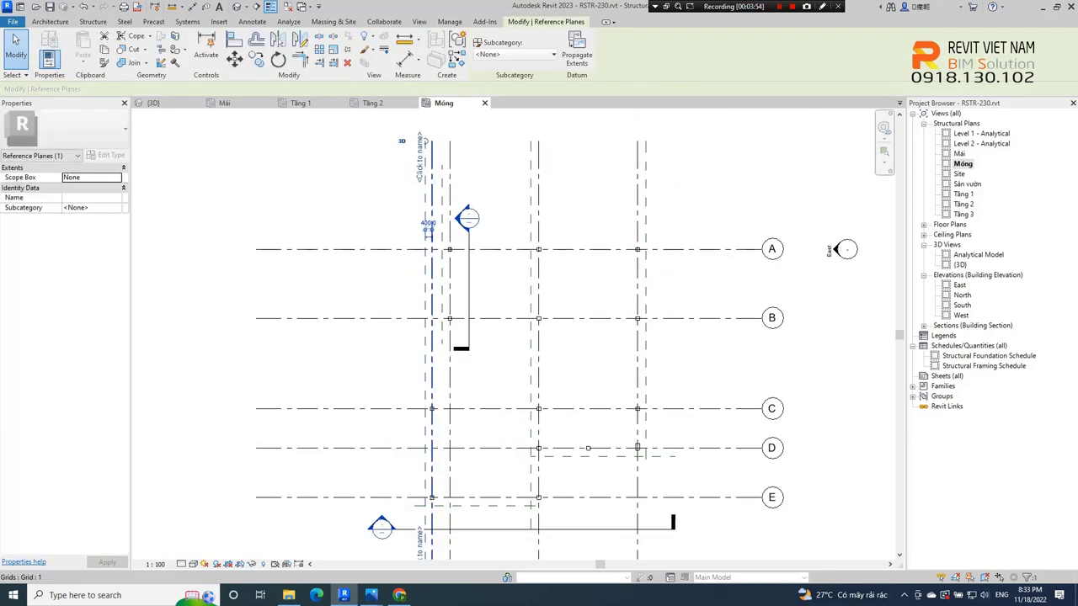
middle_click_drag(505, 337, 513, 387)
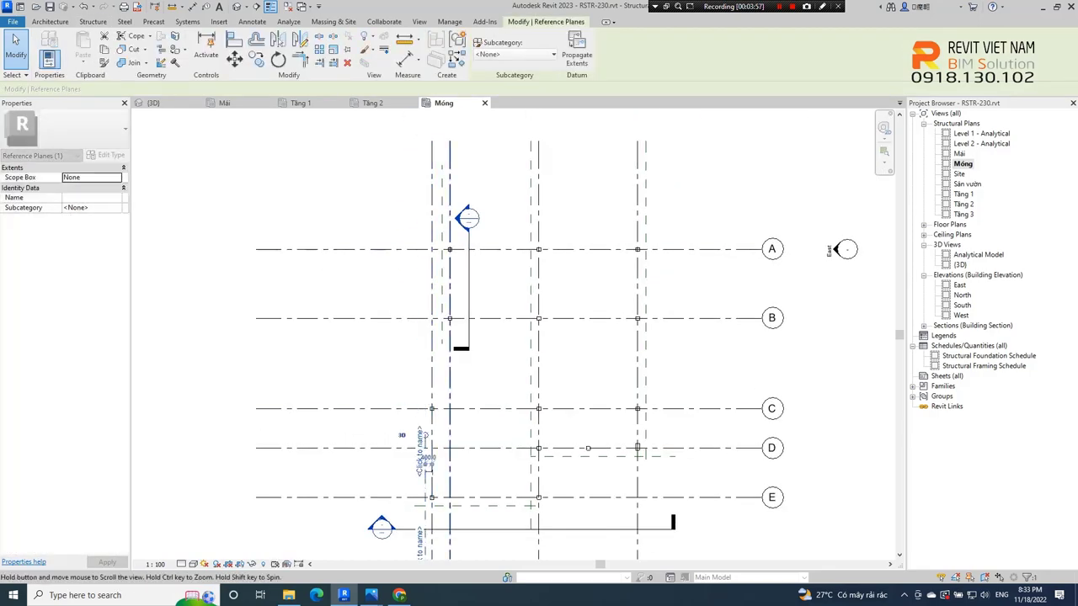
scroll(406, 506, "up", 2)
left_click_drag(406, 505, 408, 433)
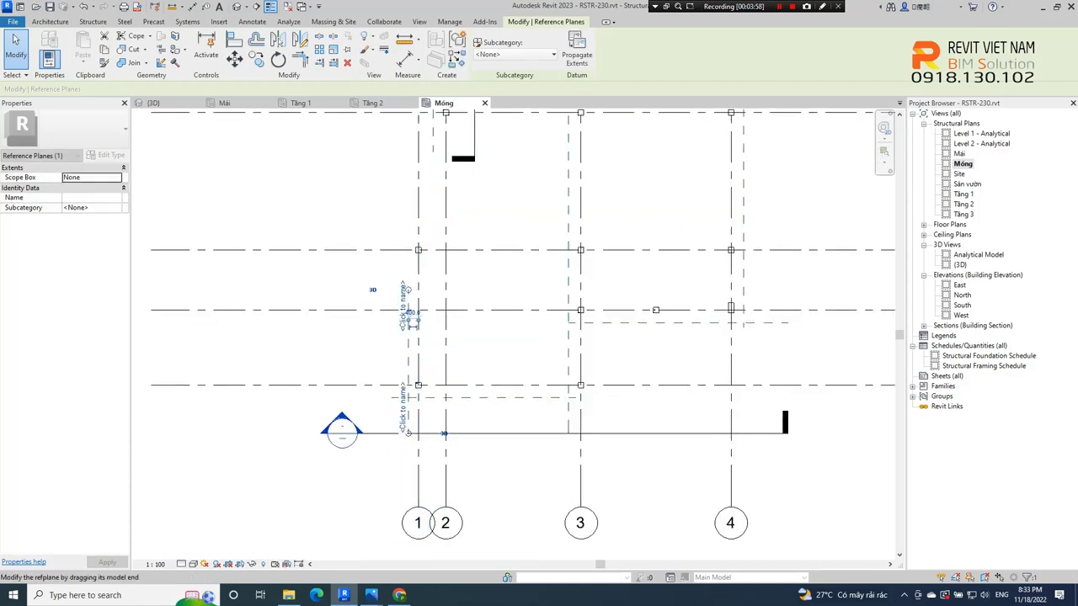
key("Escape")
scroll(472, 438, "down", 2)
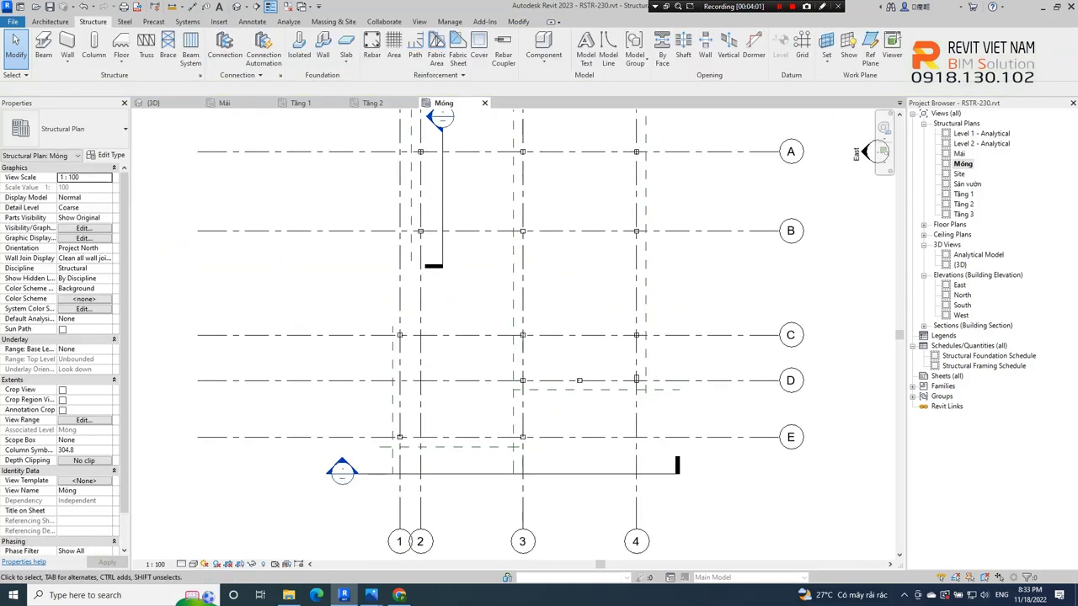
middle_click_drag(471, 438, 464, 481)
middle_click_drag(463, 438, 450, 525)
key("alt+Tab")
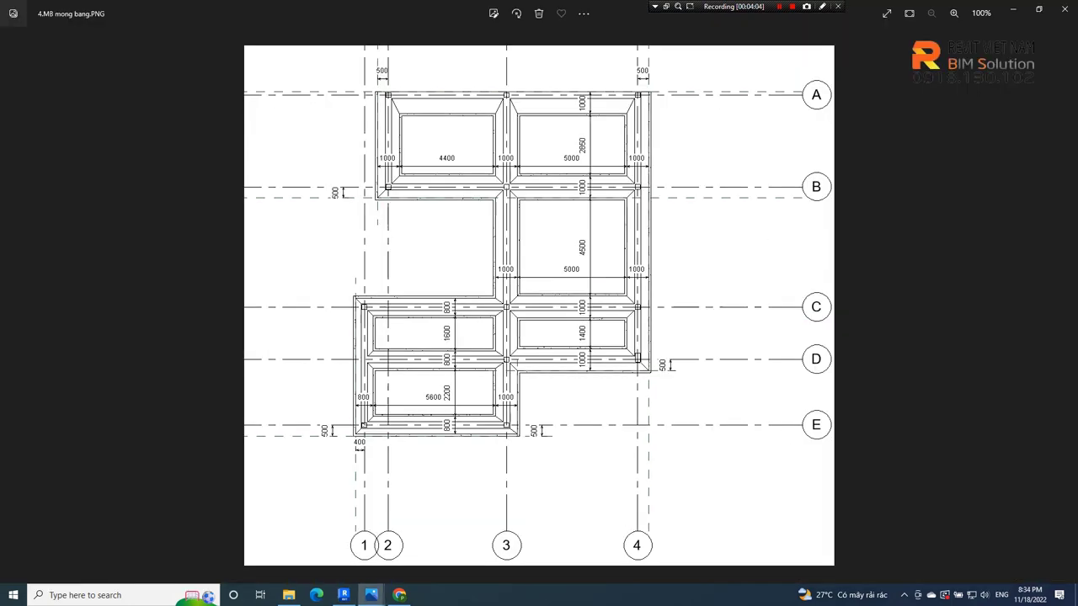
key("alt+Tab")
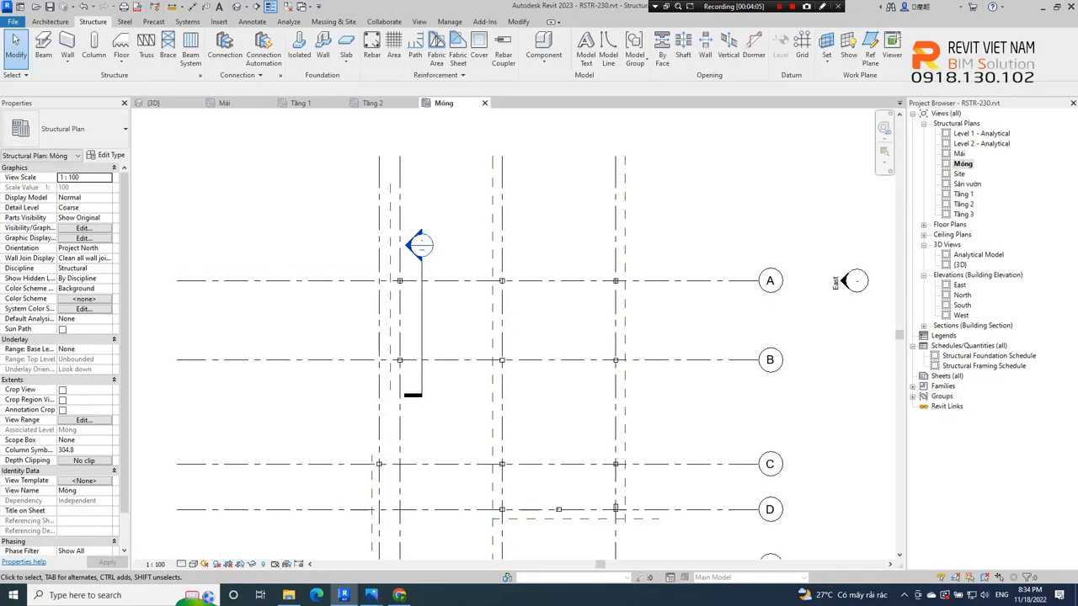
key("alt+Tab")
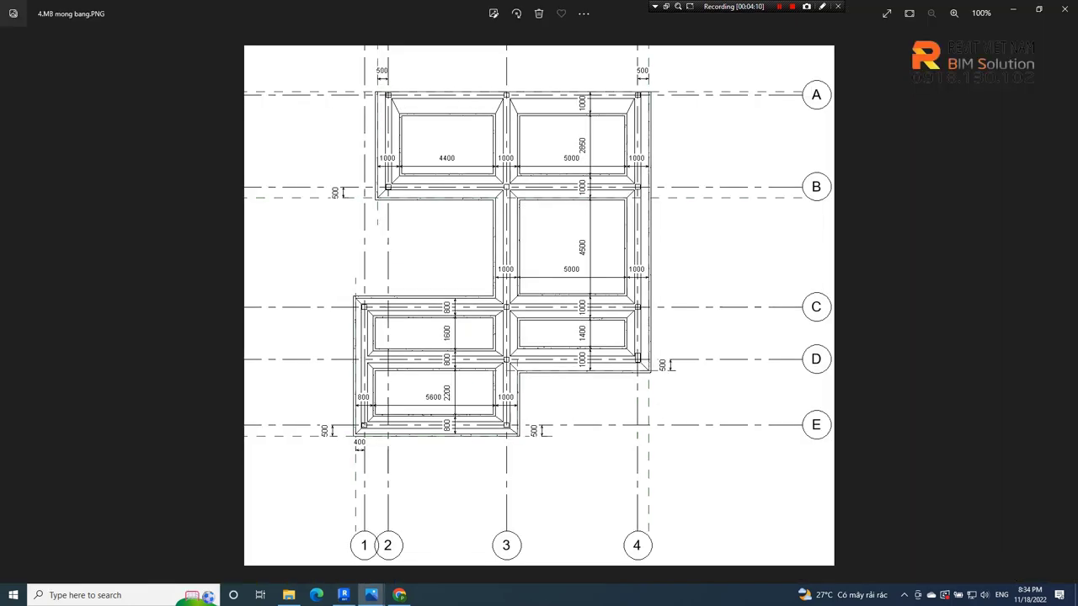
key("alt+Tab")
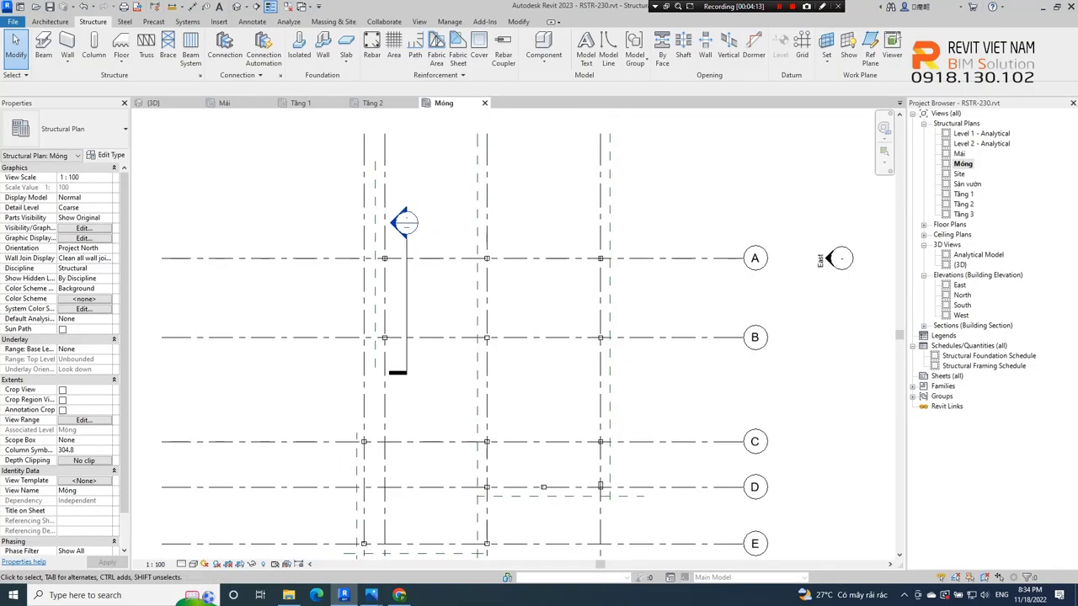
Step: Add a reference plane offset 150 above grid A with RP and Pick Lines
left_click(609, 387)
key("Escape")
key("r")
key("p")
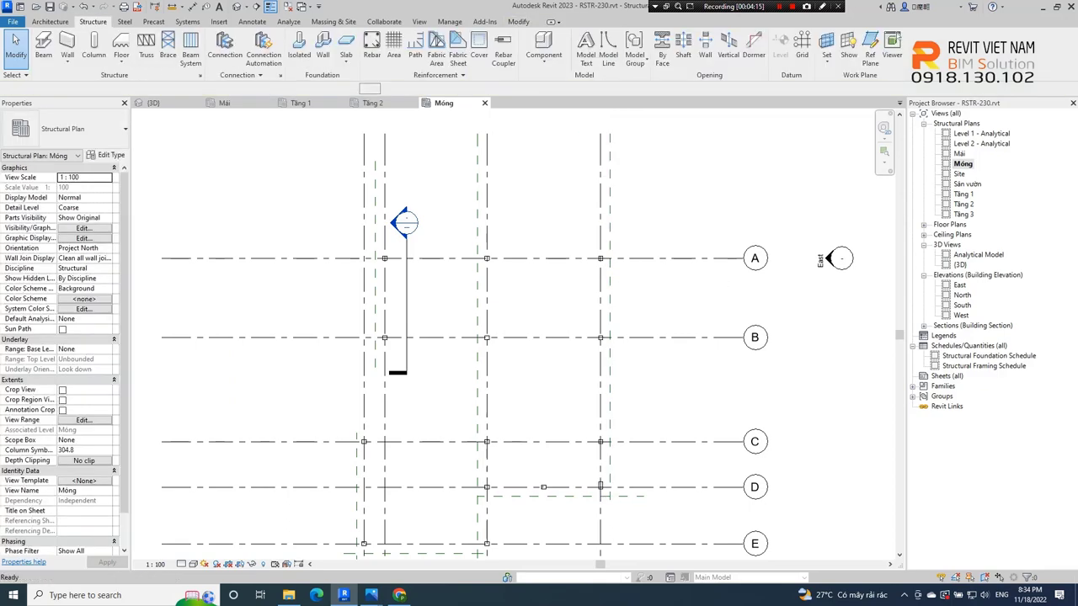
key("r")
key("o")
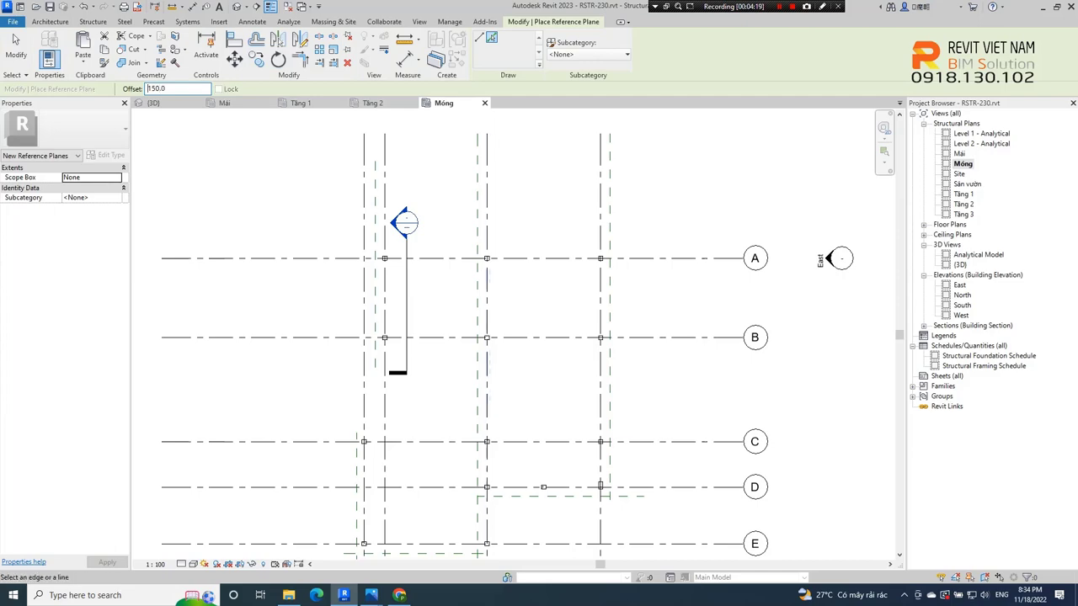
scroll(497, 254, "up", 3)
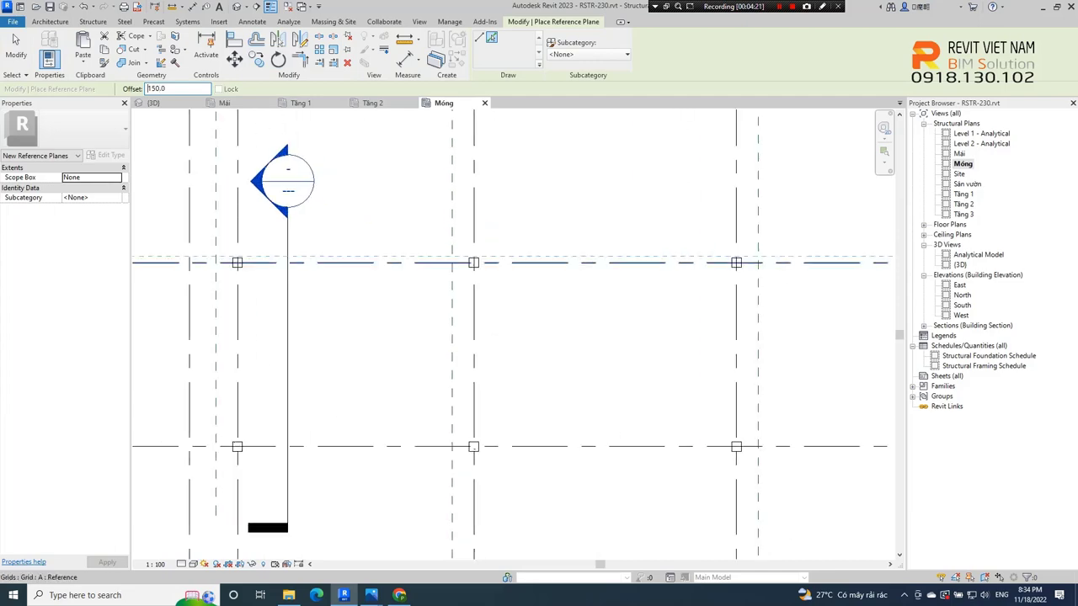
scroll(506, 268, "down", 6)
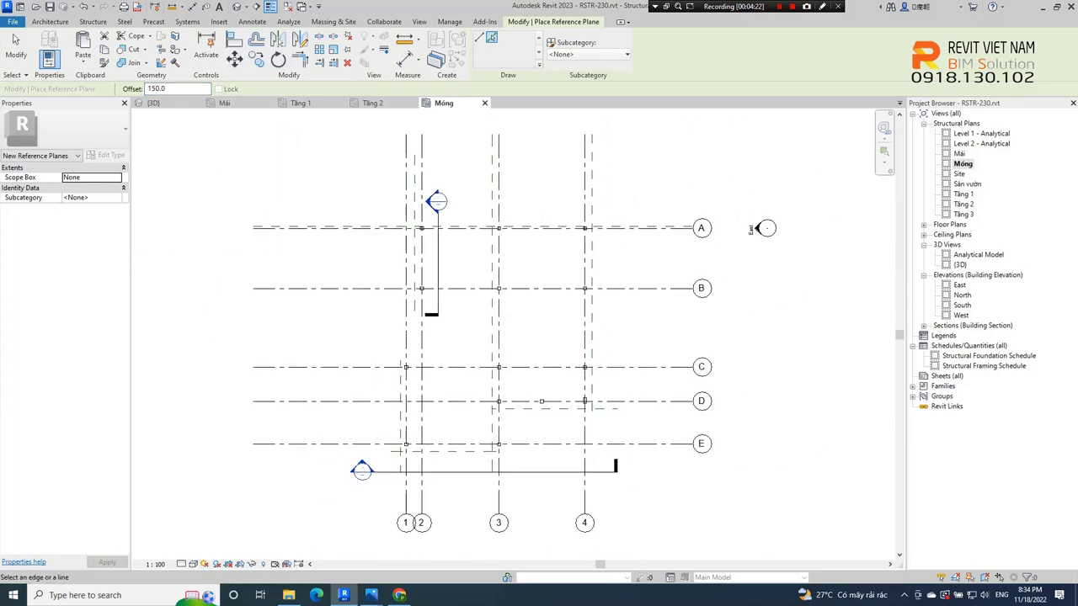
middle_click_drag(745, 229, 745, 209)
scroll(510, 269, "up", 2)
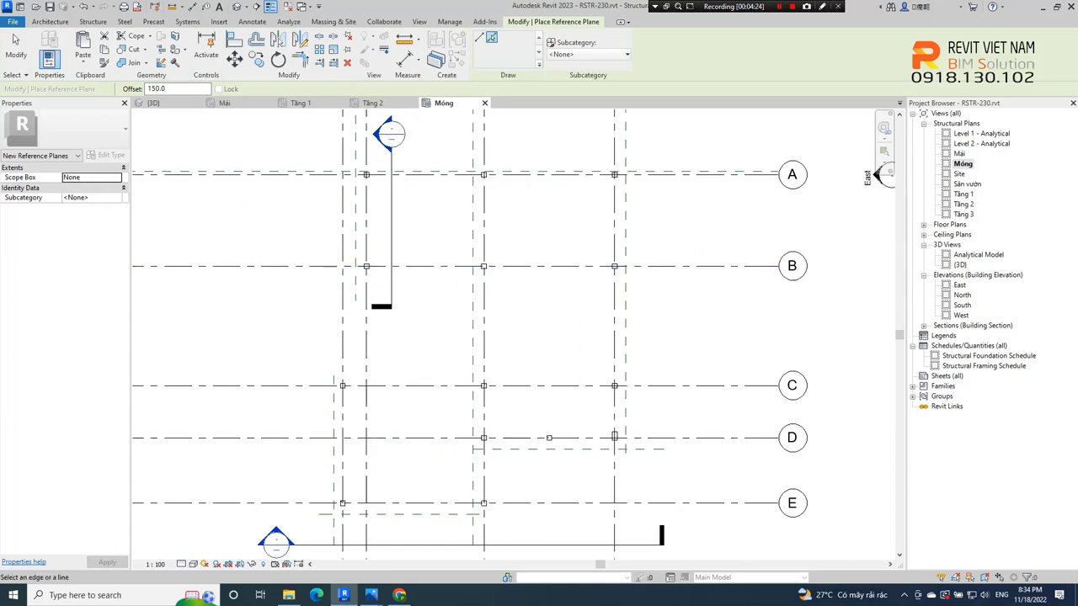
left_click(93, 21)
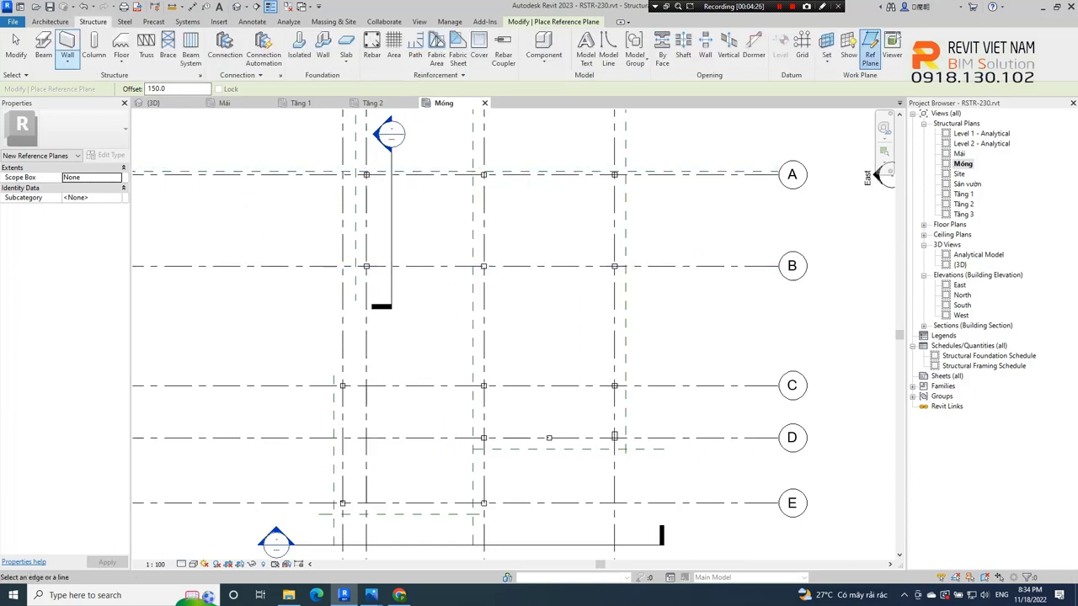
Step: Draw the first Móng băng cân strip footing along grid 4 from grid D to grid A
left_click(43, 48)
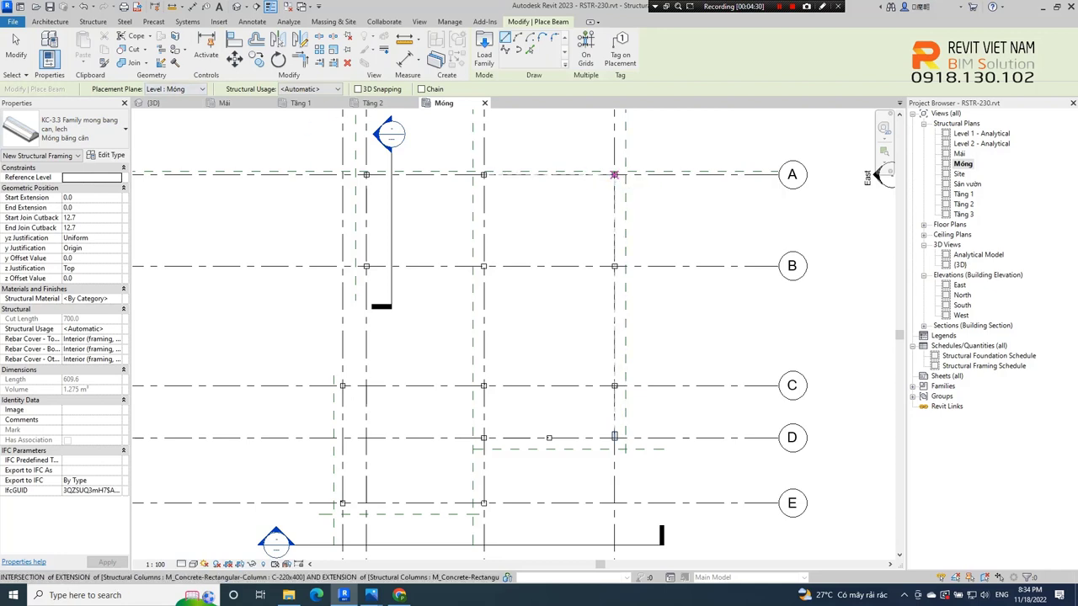
scroll(630, 179, "up", 3)
middle_click_drag(603, 506, 566, 320)
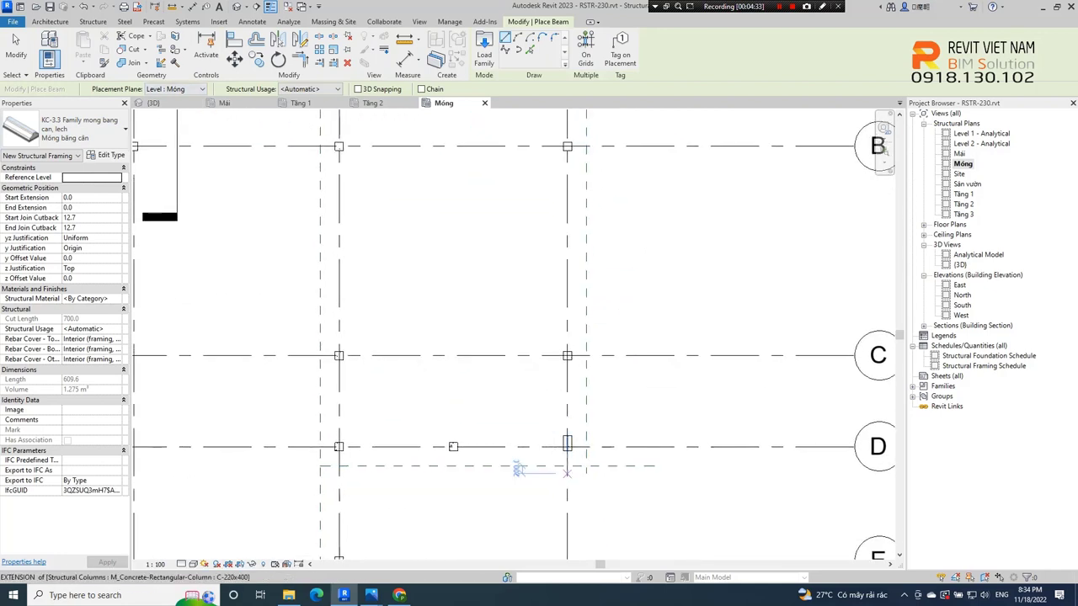
left_click(567, 466)
middle_click_drag(586, 135, 562, 241)
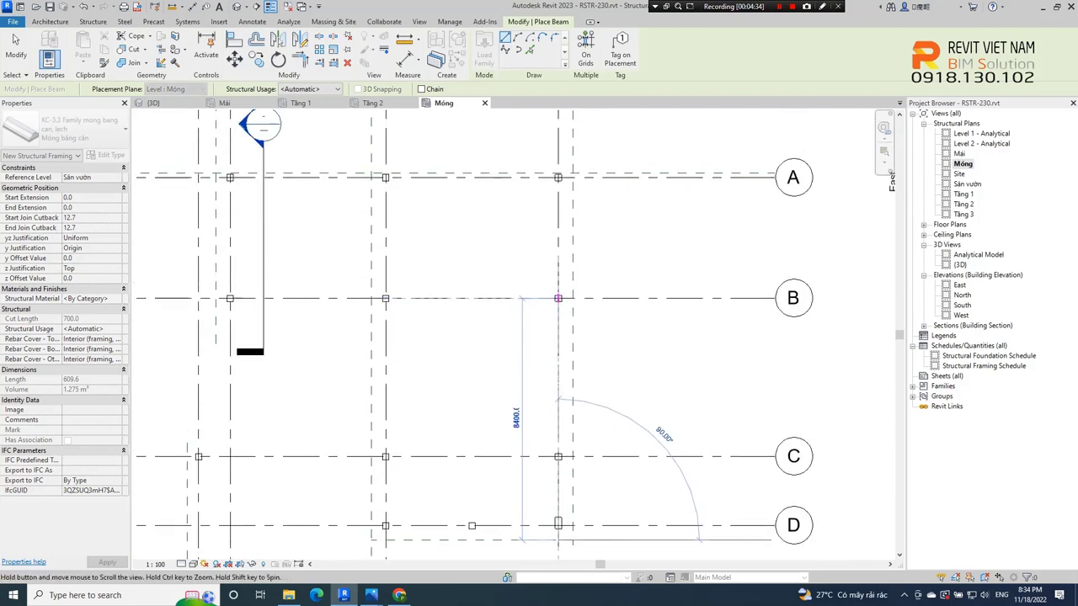
left_click(563, 241)
scroll(557, 236, "up", 2)
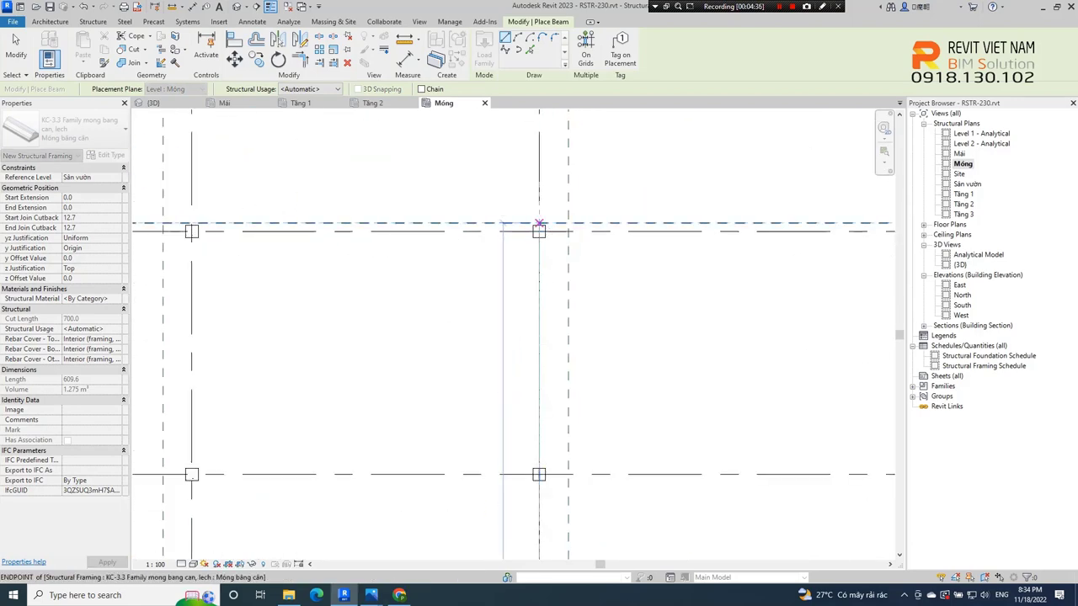
scroll(618, 209, "down", 4)
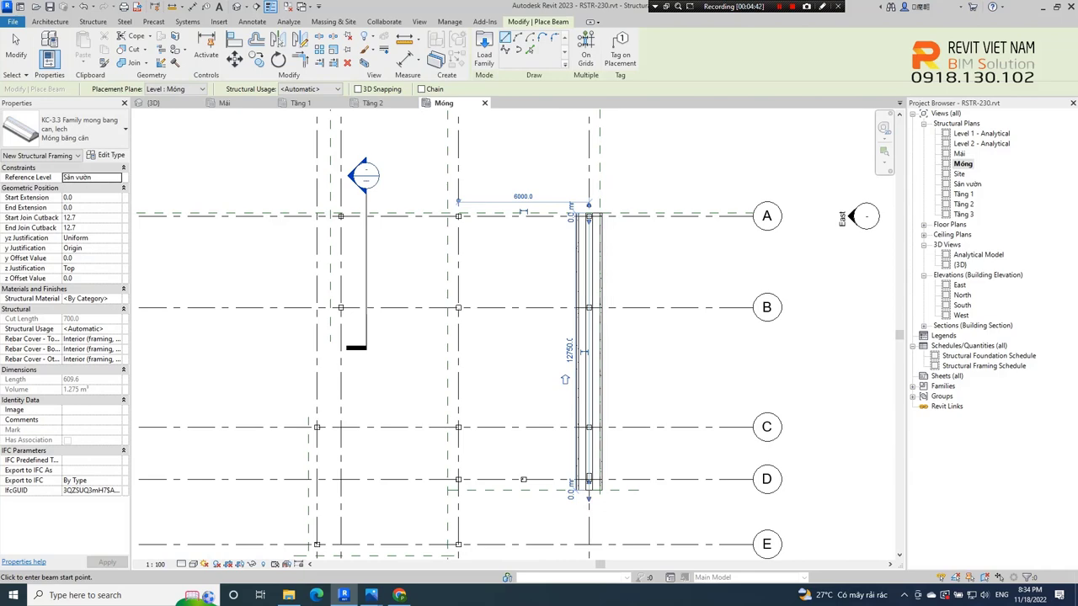
Step: Draw a second strip footing up to the next upper column, then cancel the chain
middle_click_drag(565, 380, 556, 326)
scroll(473, 516, "up", 3)
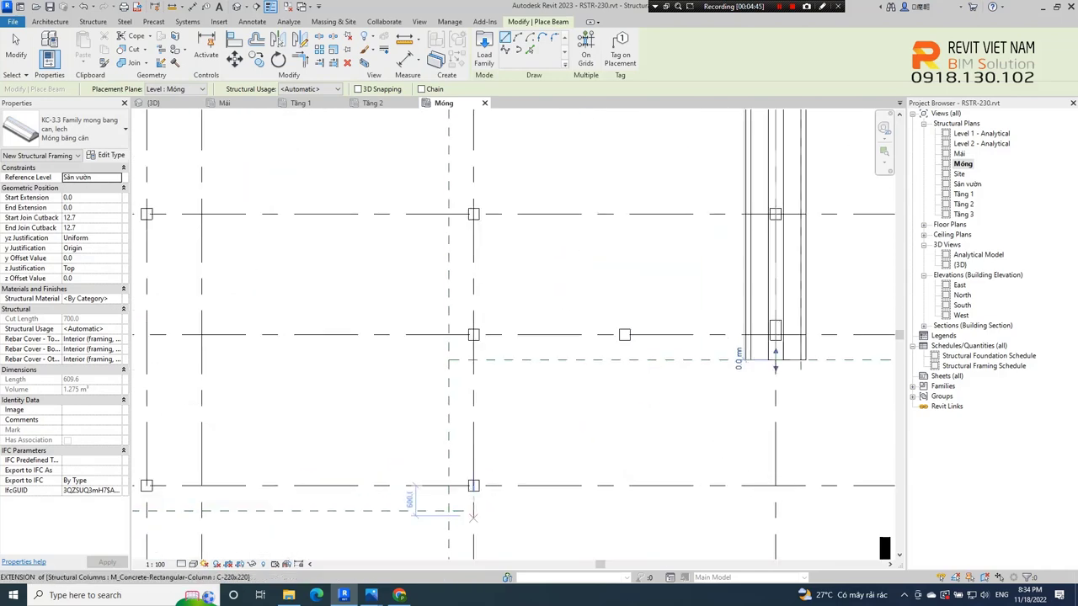
left_click(473, 510)
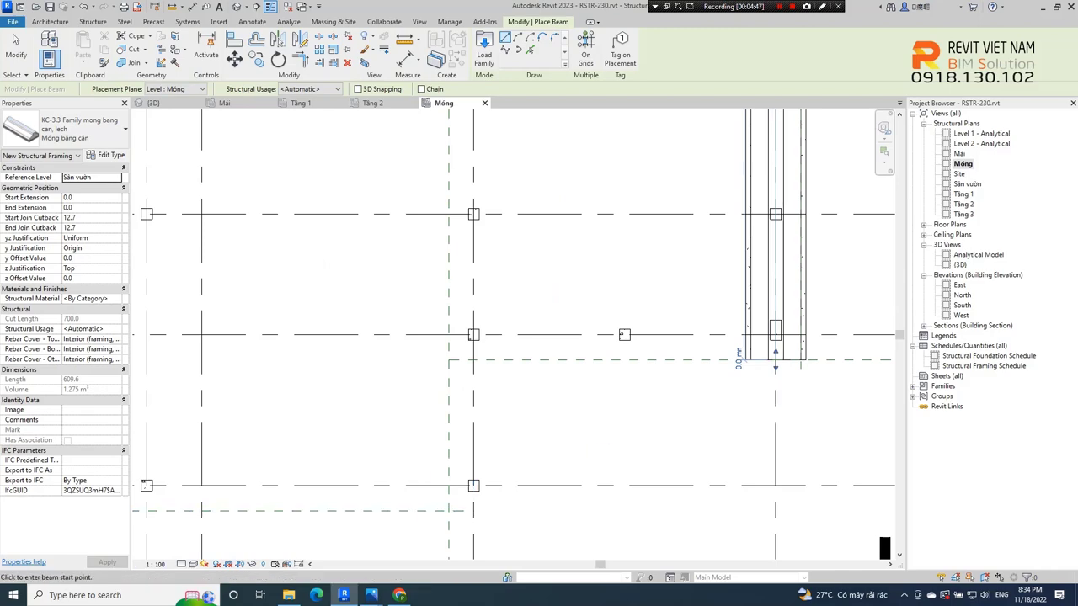
scroll(473, 385, "up", 2)
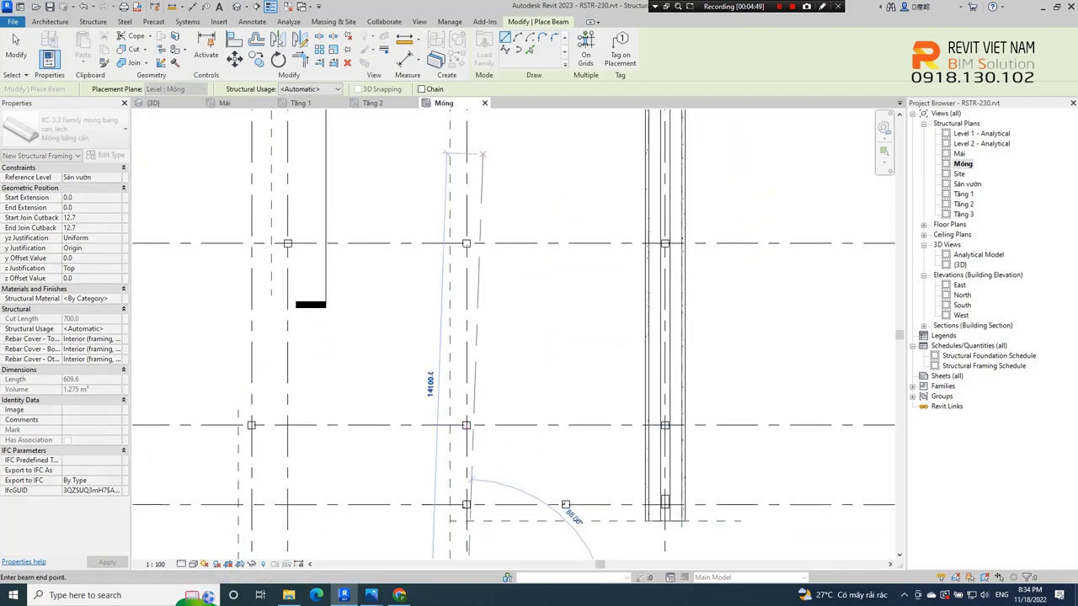
middle_click_drag(590, 296, 457, 221)
left_click(457, 221)
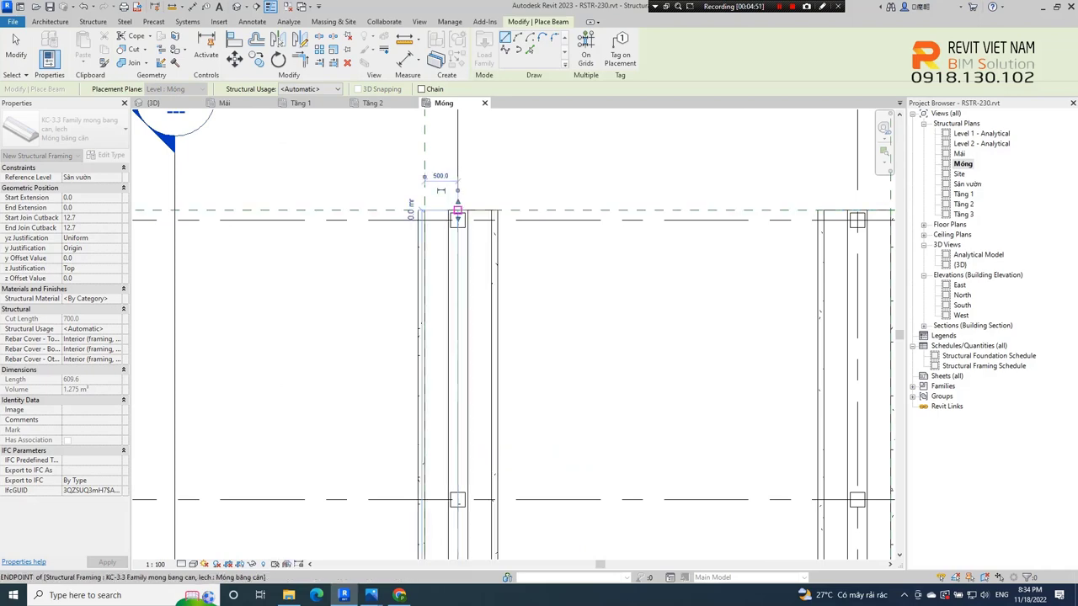
scroll(472, 252, "down", 2)
scroll(489, 269, "down", 1)
right_click(510, 277)
left_click(540, 282)
Step: Add a 4200-long vertical strip footing between two columns
scroll(367, 300, "up", 2)
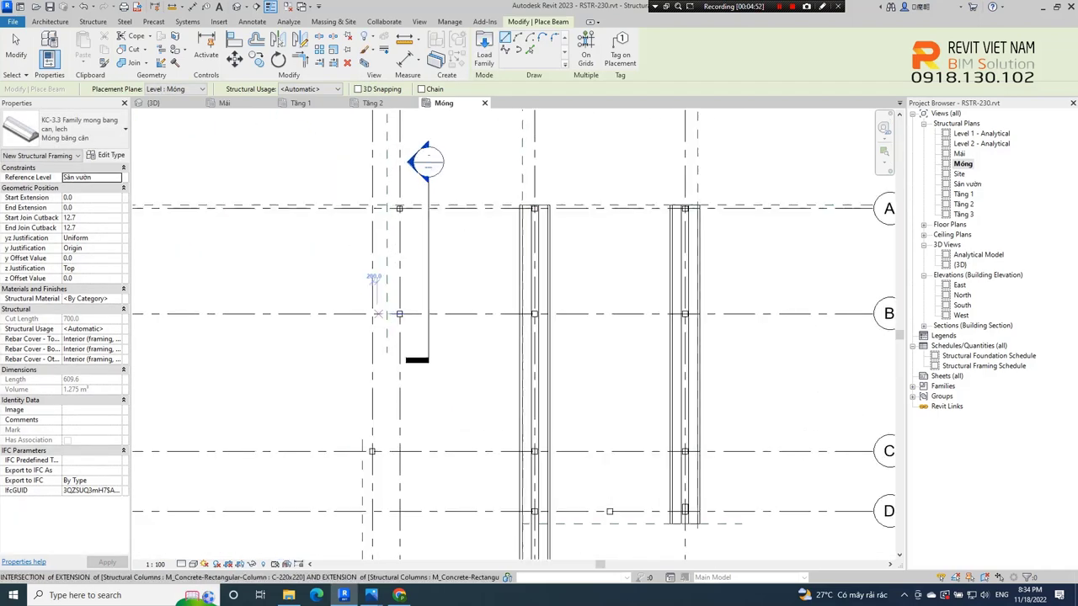
scroll(367, 300, "up", 1)
scroll(418, 338, "up", 1)
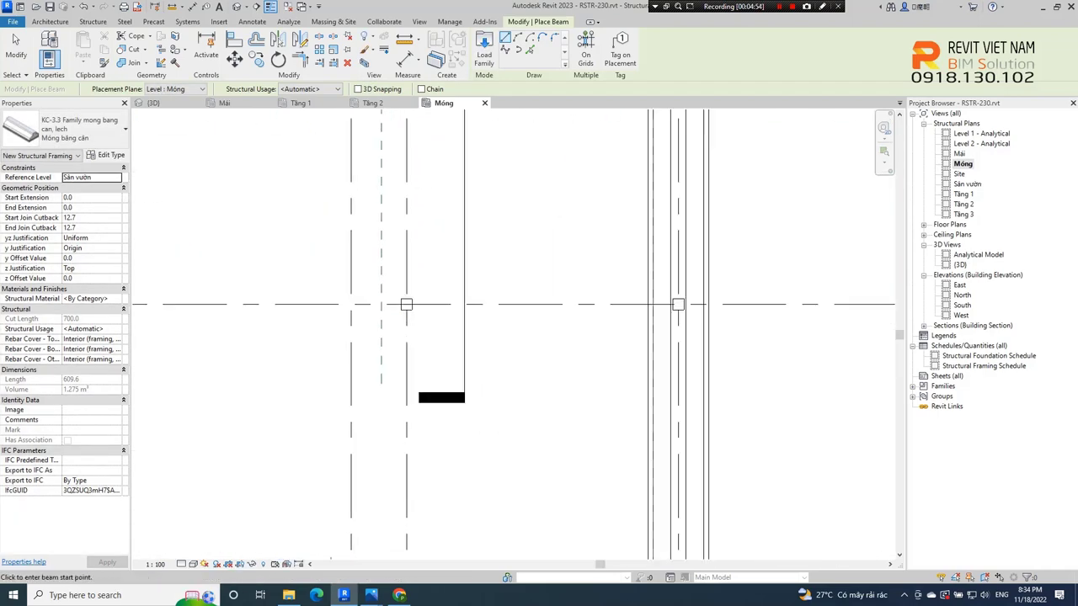
scroll(362, 337, "up", 1)
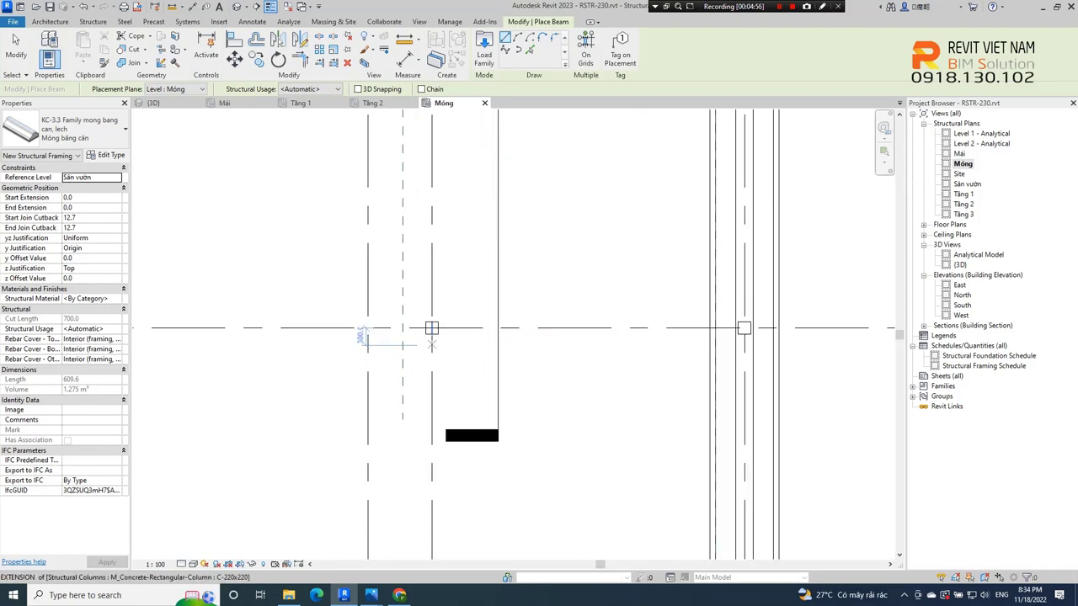
left_click(431, 327)
middle_click_drag(432, 196, 432, 234)
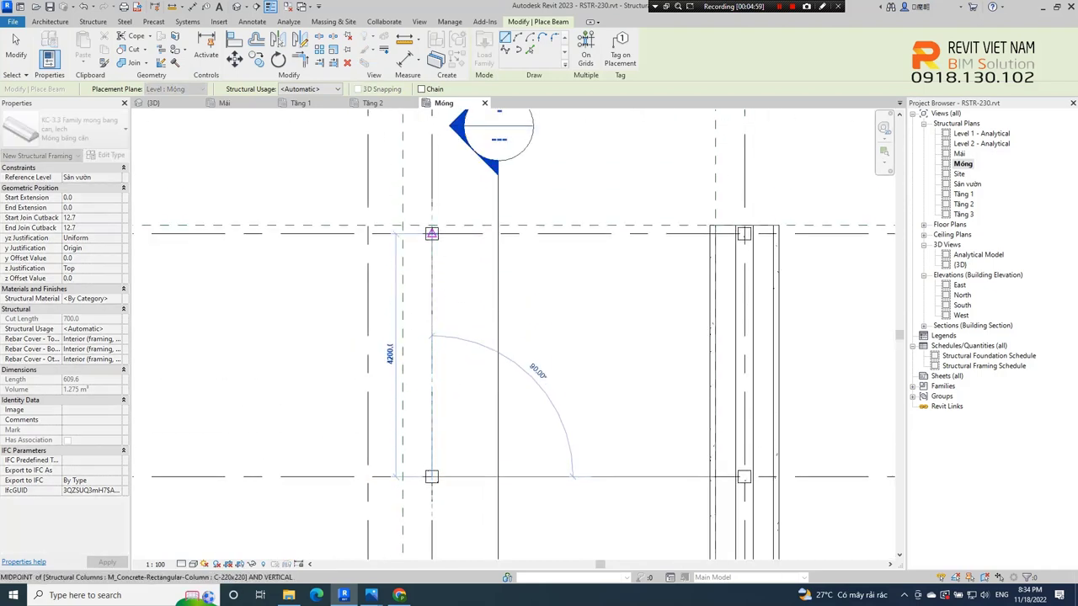
left_click(431, 234)
scroll(509, 307, "down", 1)
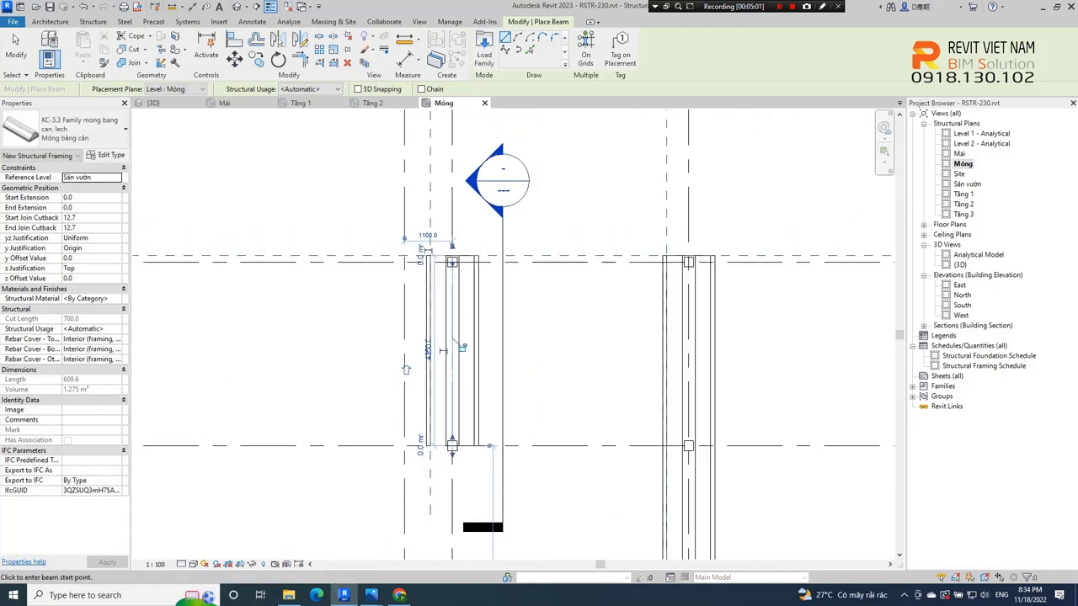
scroll(510, 307, "down", 1)
scroll(510, 337, "up", 1)
scroll(509, 337, "up", 1)
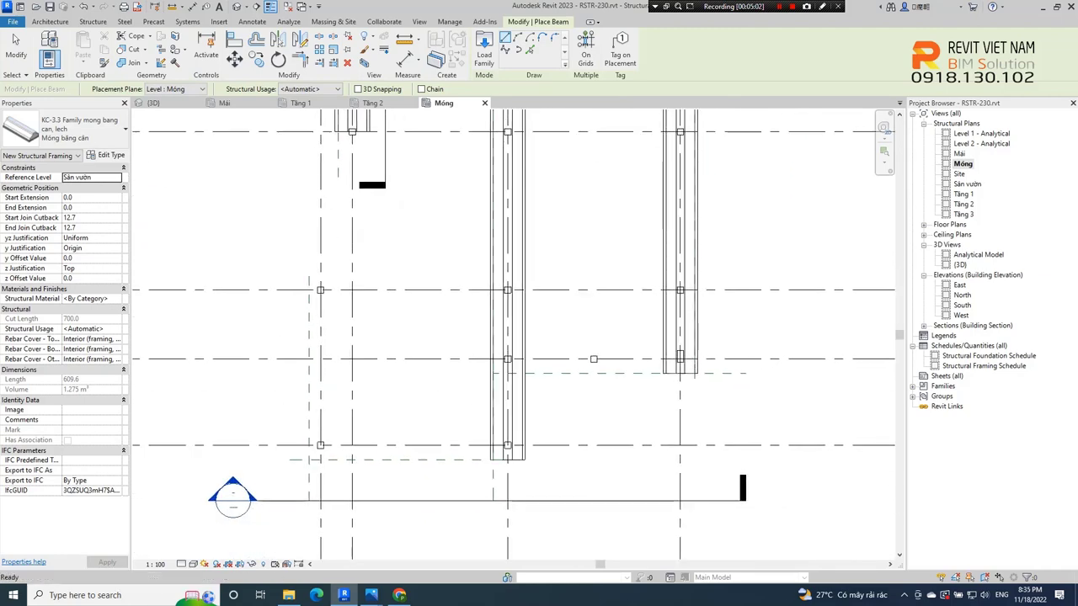
scroll(510, 337, "down", 1)
Step: Draw two 6000-long horizontal strip footings between the left and right columns
left_click(499, 283)
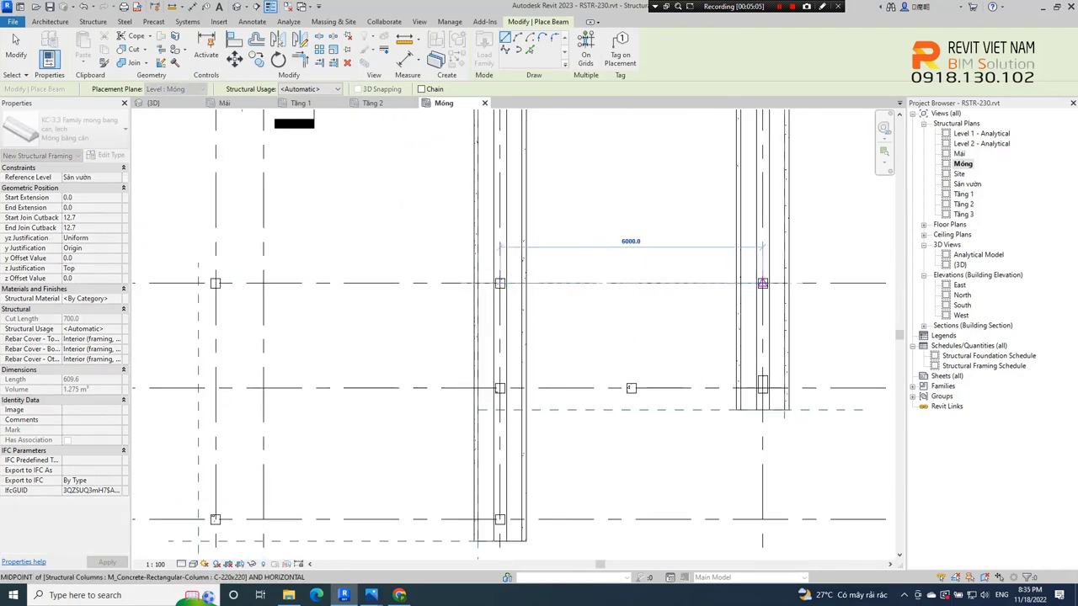
left_click(762, 283)
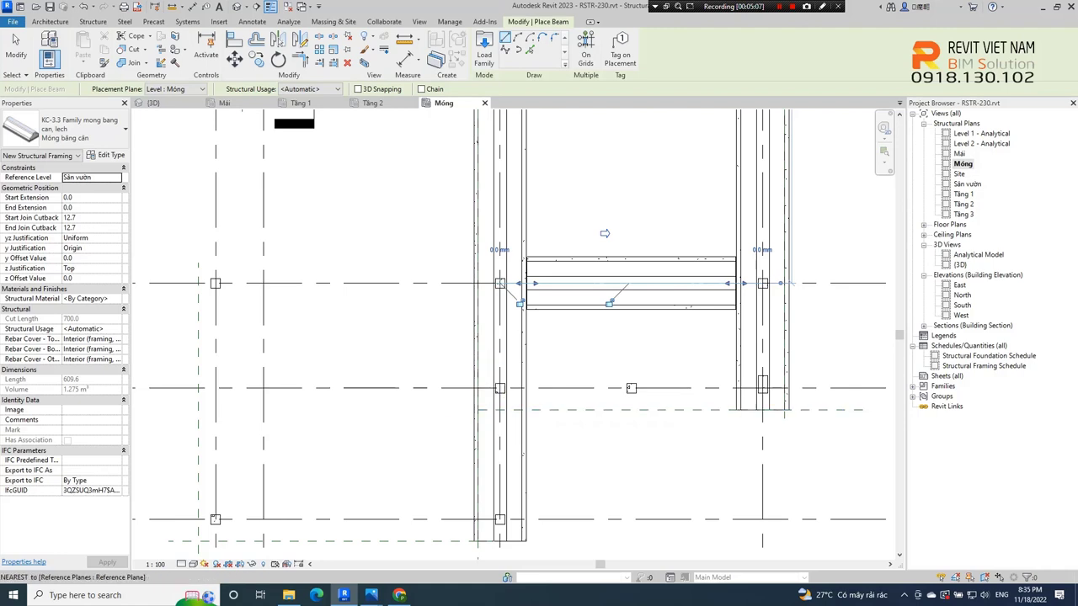
left_click(499, 388)
left_click(762, 387)
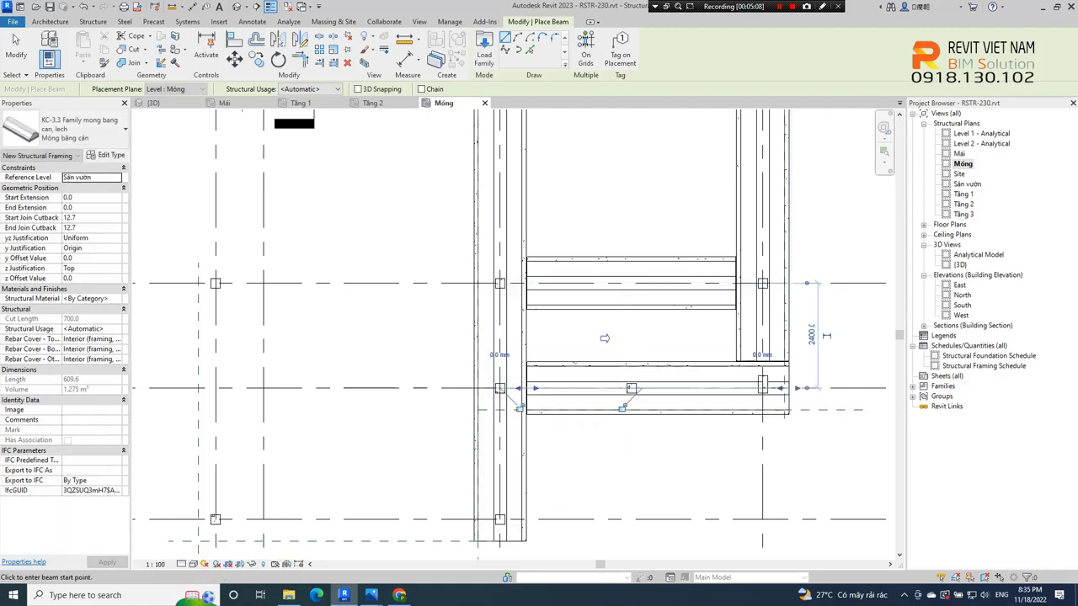
scroll(610, 340, "down", 2)
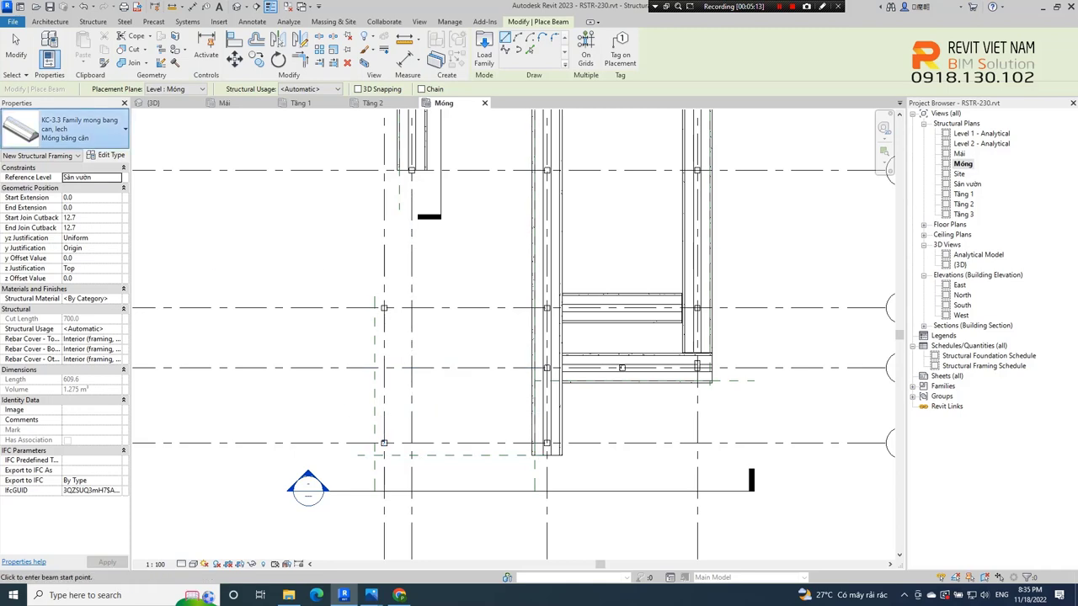
left_click(76, 129)
Step: Duplicate the Móng băng cân footing type as Móng băng cân 800mm
scroll(76, 232, "up", 1)
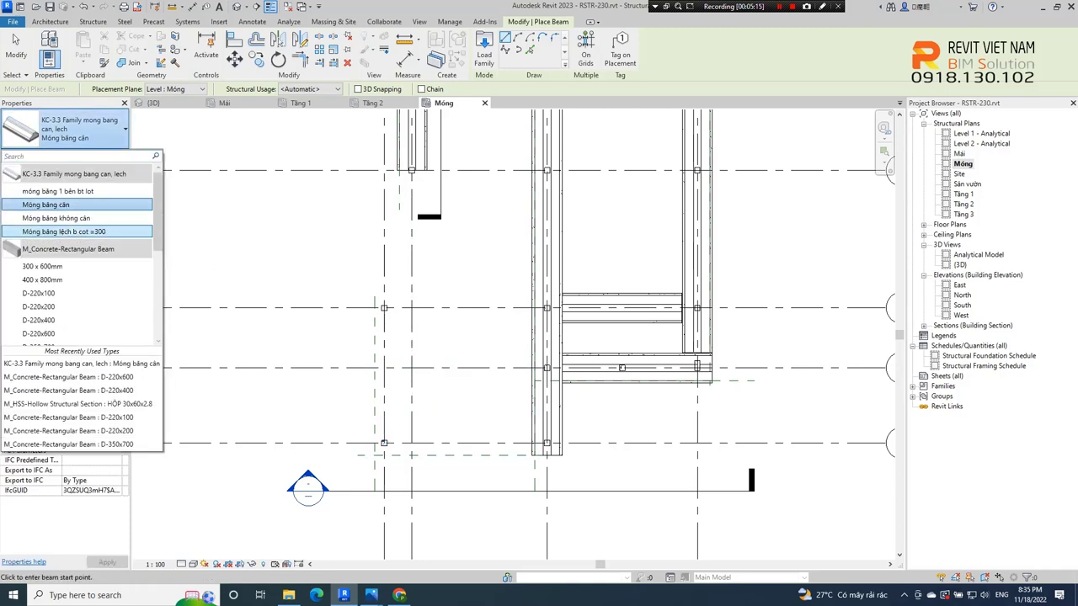
left_click(45, 204)
left_click(106, 155)
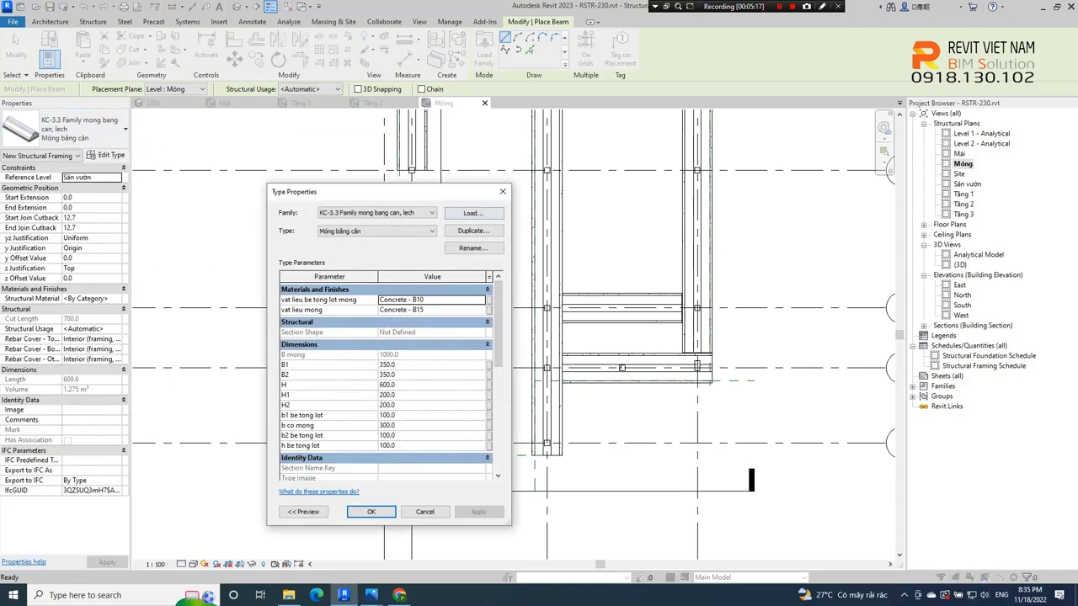
left_click(473, 231)
type("Móng băng căn 800mm")
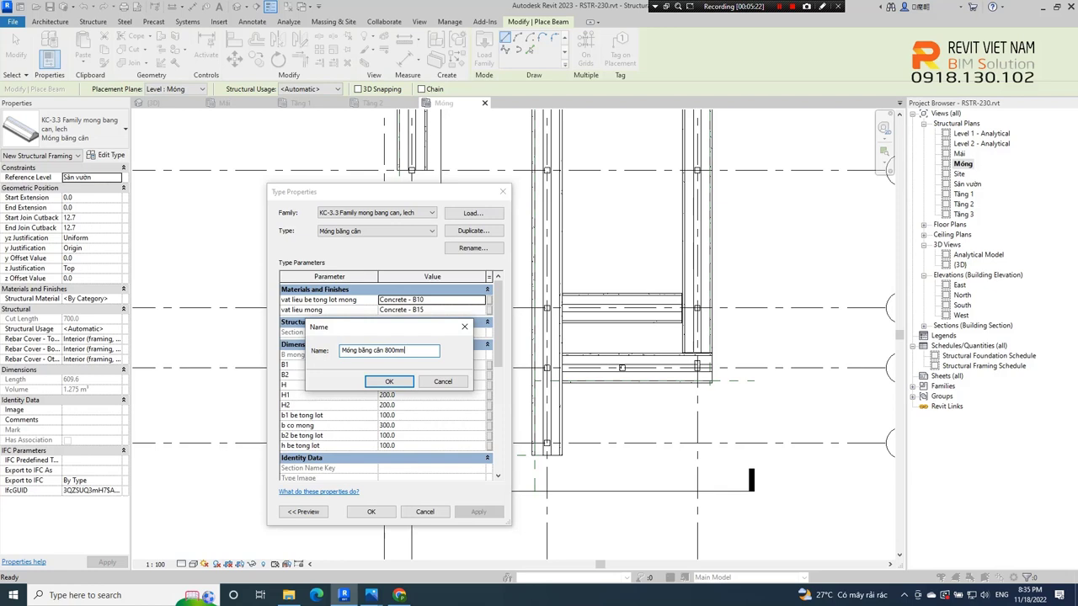
key("Return")
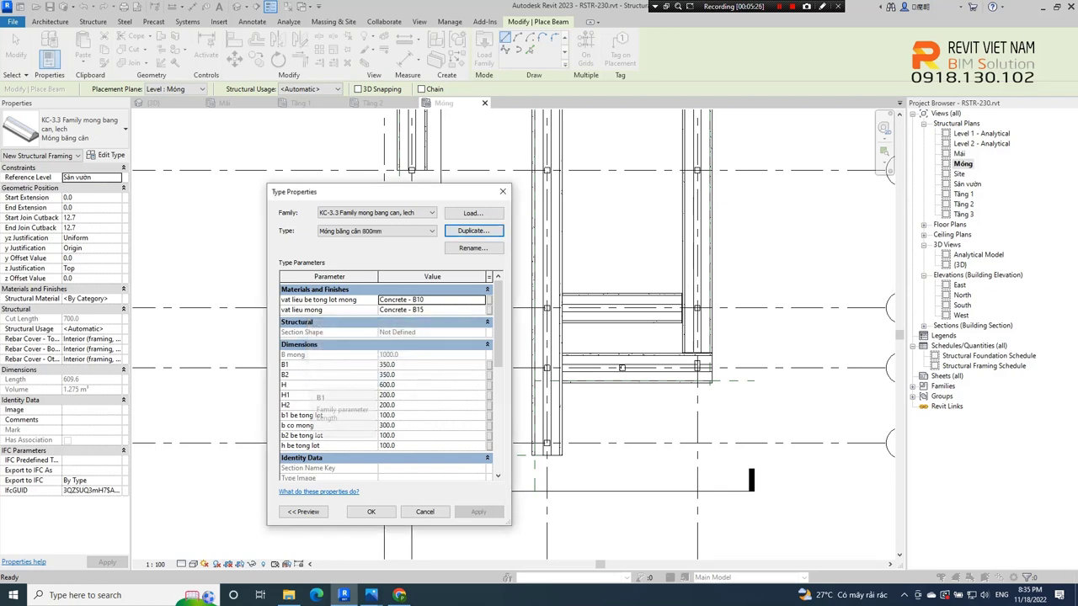
mouse_move(370, 595)
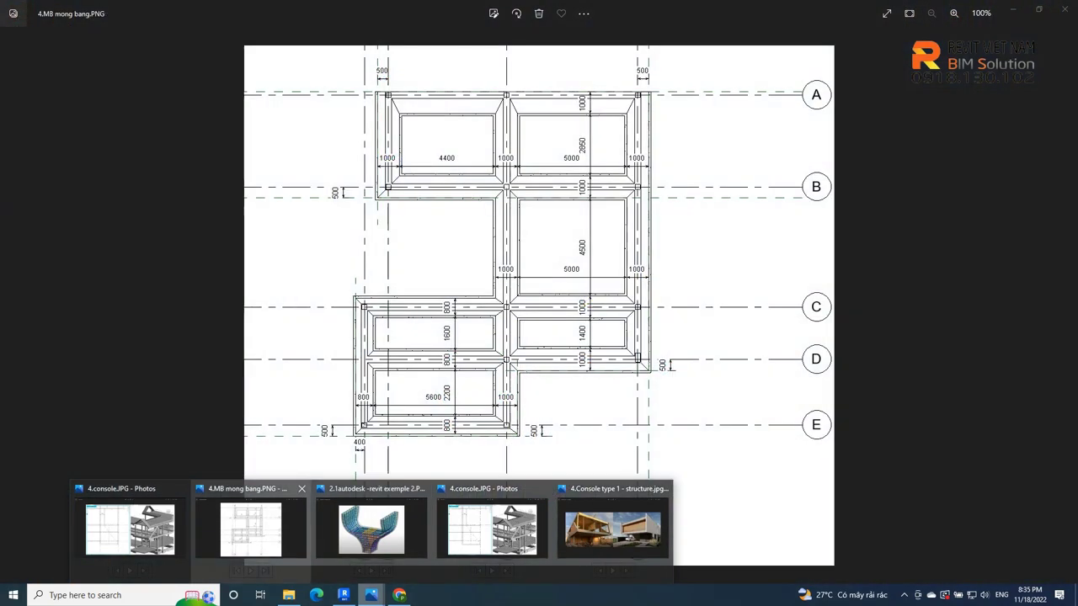
Step: Check the 800mm footing reference image (B1 = B2 = 250), then return to Revit to edit B1
left_click(250, 526)
left_click(15, 306)
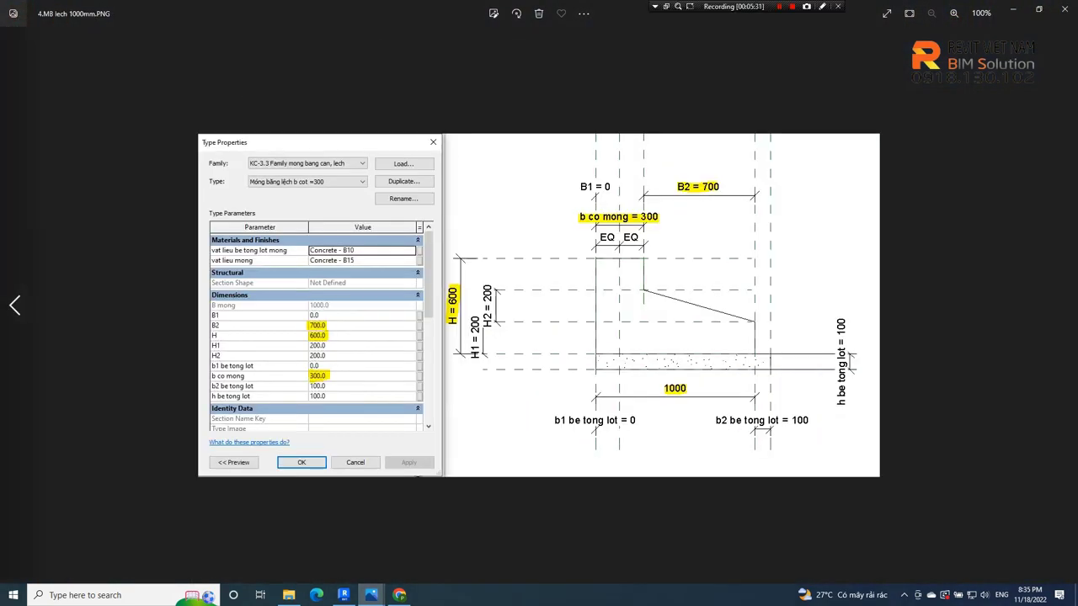
left_click(14, 305)
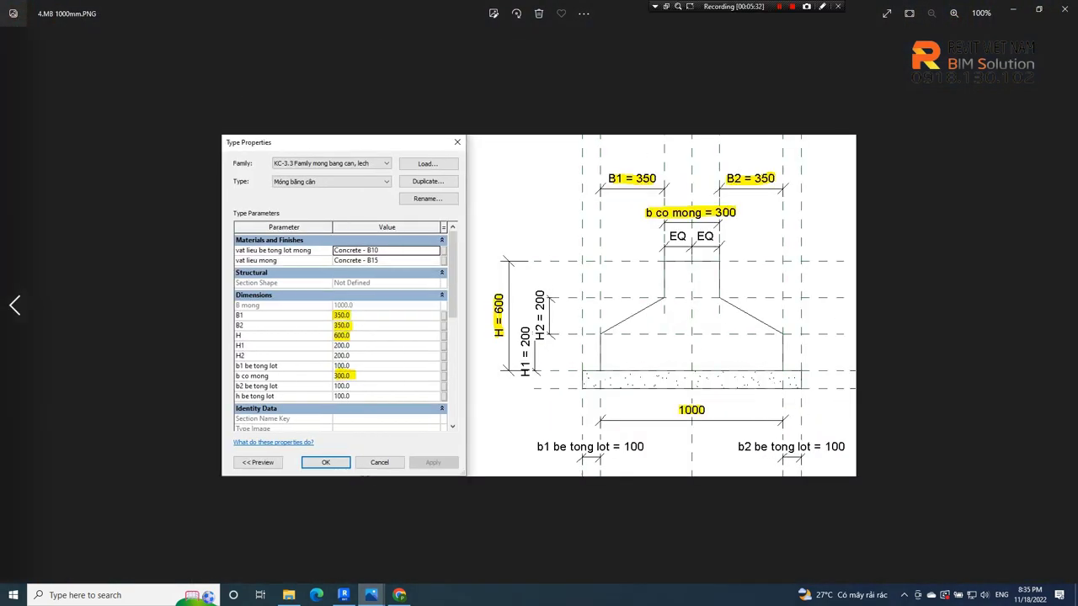
key("Left")
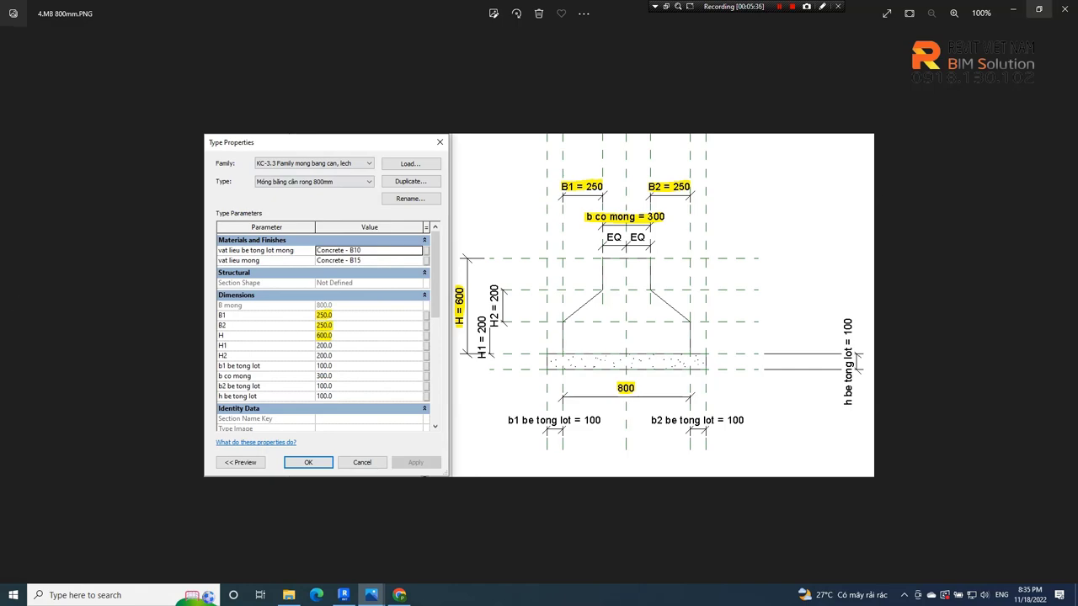
key("alt+Tab")
left_click(386, 365)
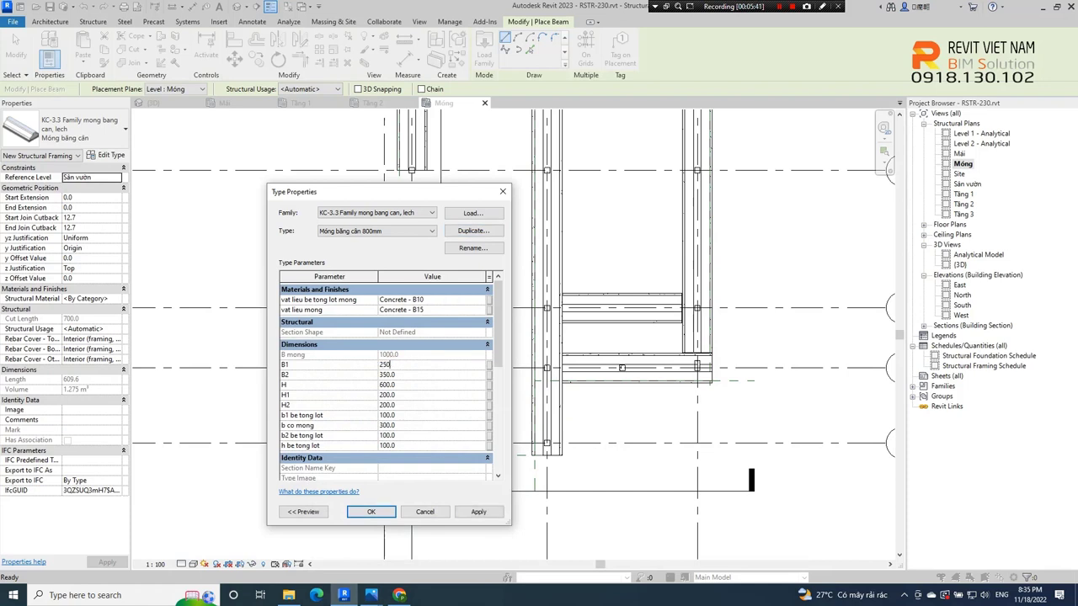
Step: Finish the 800mm type with B1 and B2 both set to 250
left_click(388, 374)
left_click(381, 511)
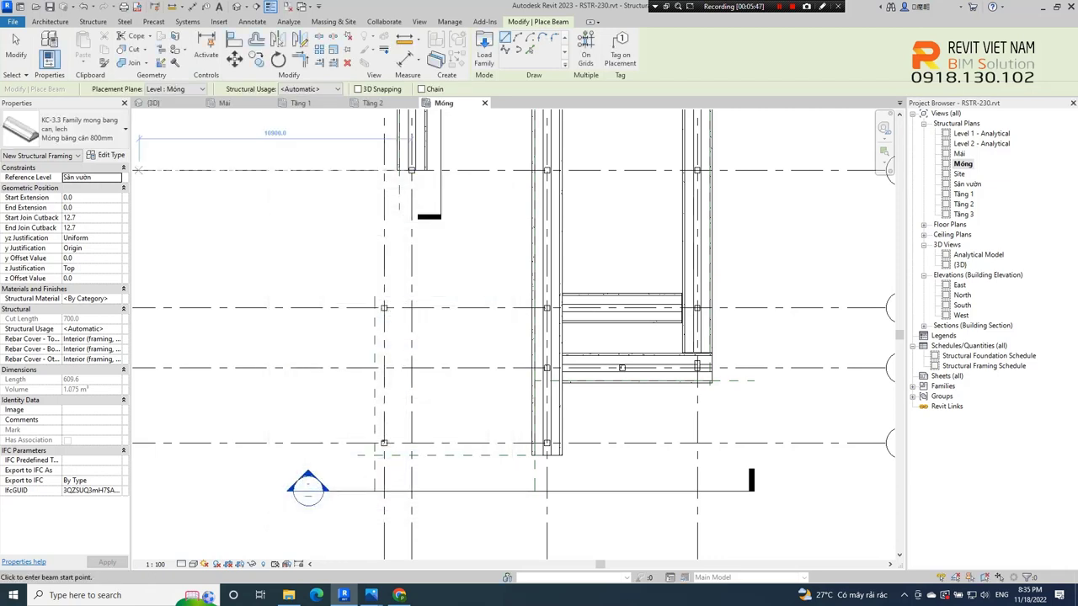
scroll(408, 317, "up", 2)
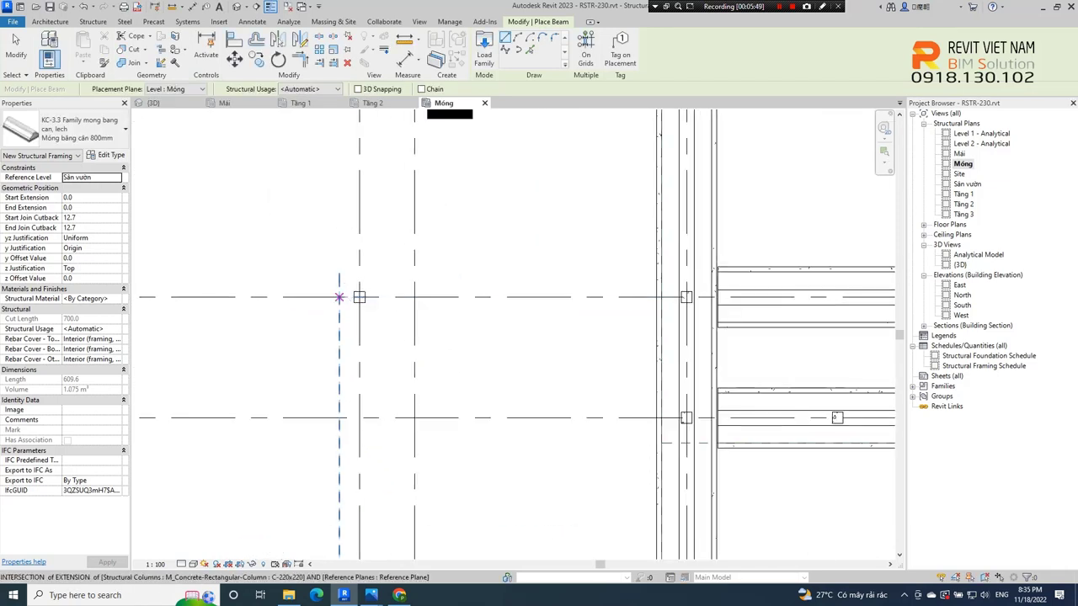
Step: Draw horizontal 800mm strip footings along grids C and E between the columns
left_click(340, 297)
left_click(686, 297)
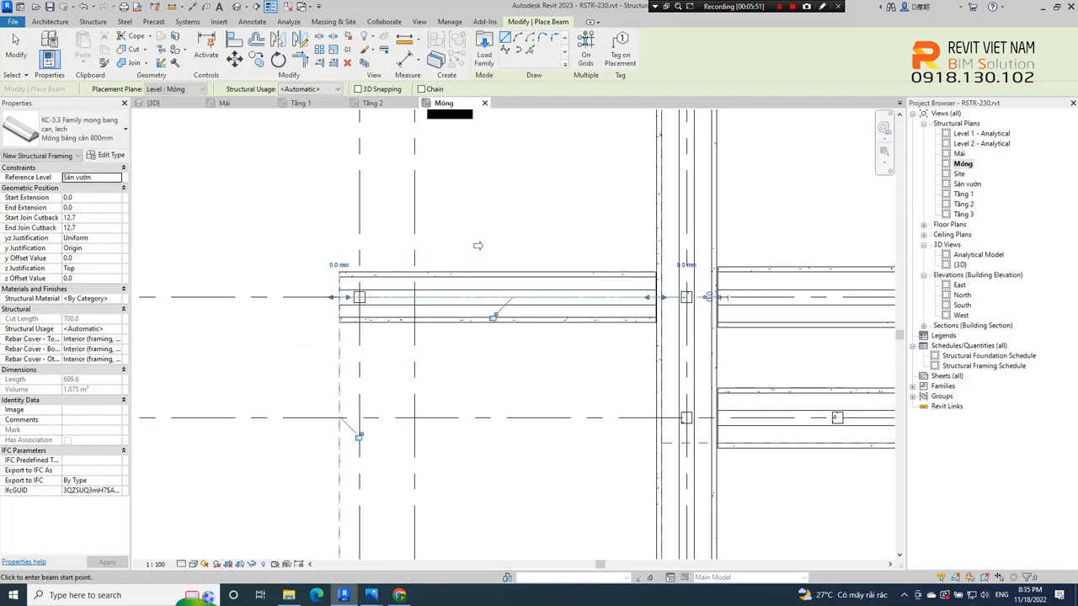
middle_click_drag(493, 317, 488, 212)
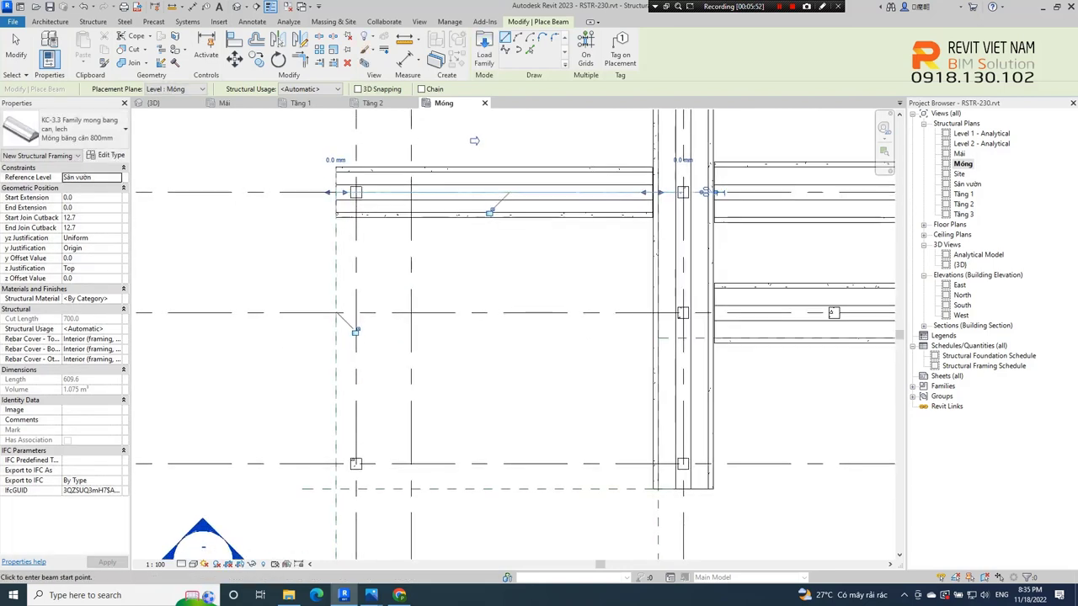
left_click(356, 463)
left_click(683, 463)
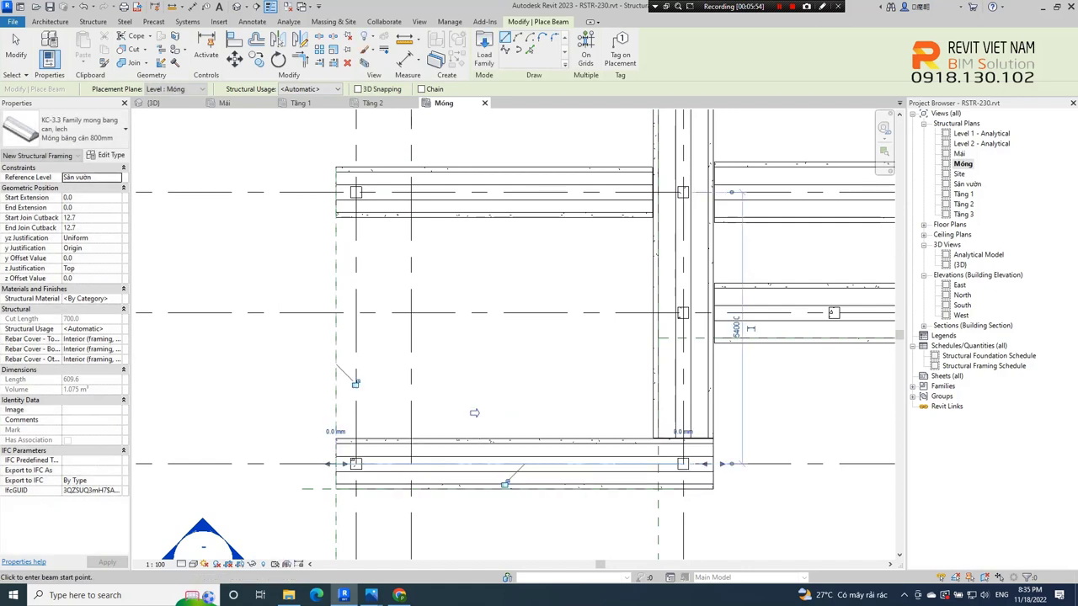
right_click(482, 376)
key("Escape")
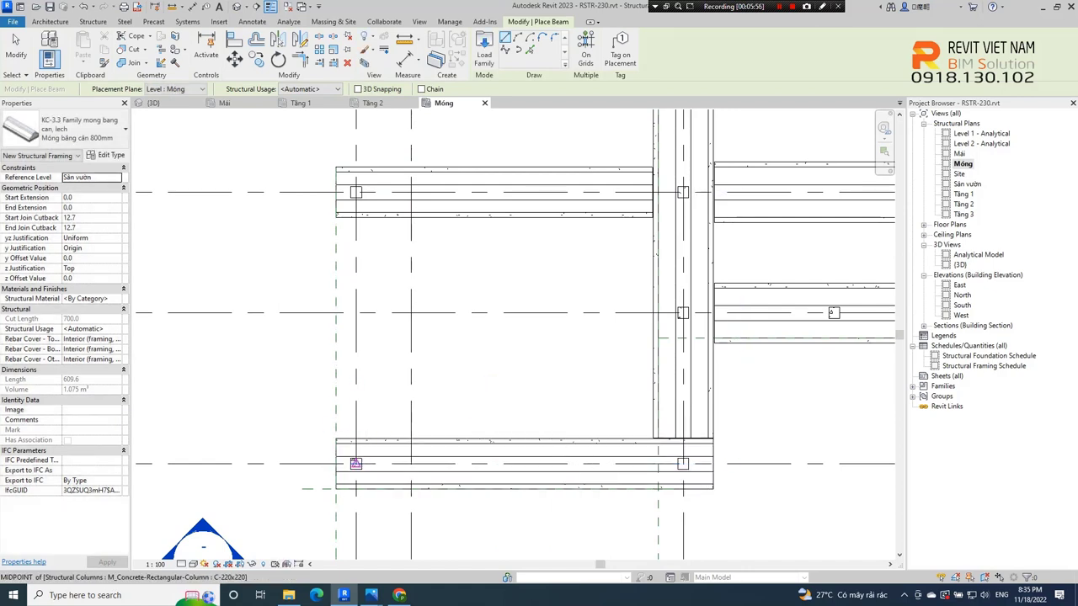
Step: Connect them with a 5400-long vertical 800mm footing
left_click(355, 463)
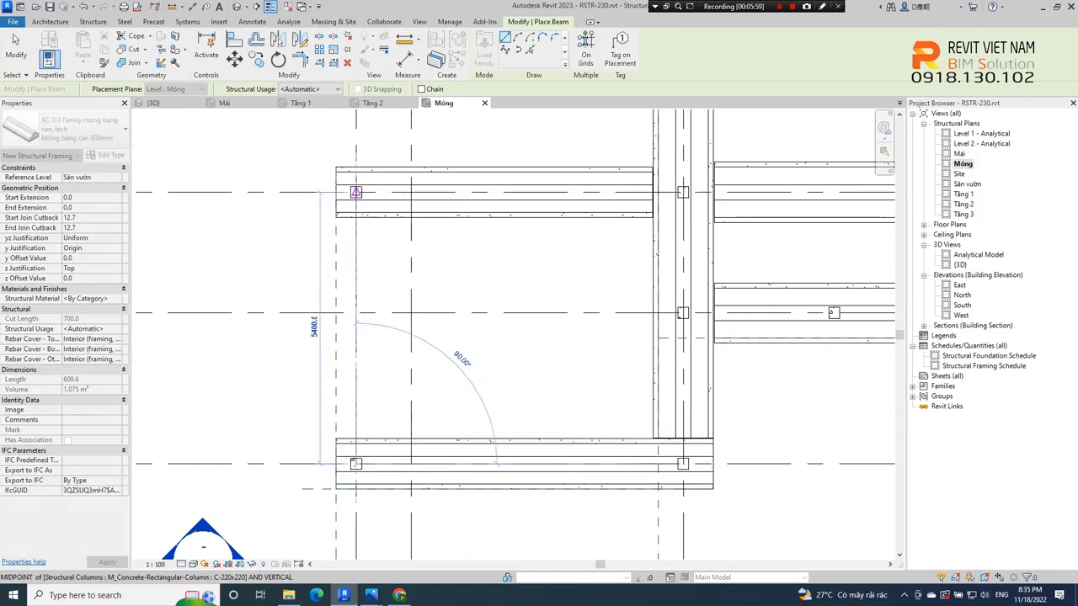
left_click(355, 193)
scroll(355, 192, "down", 5)
middle_click_drag(336, 261, 344, 468)
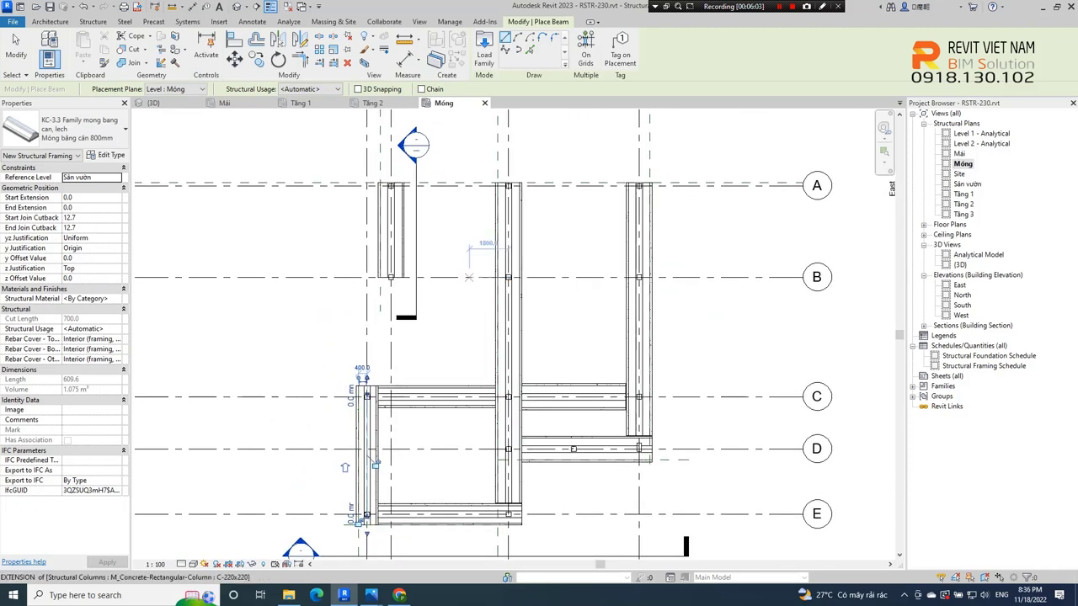
left_click(67, 130)
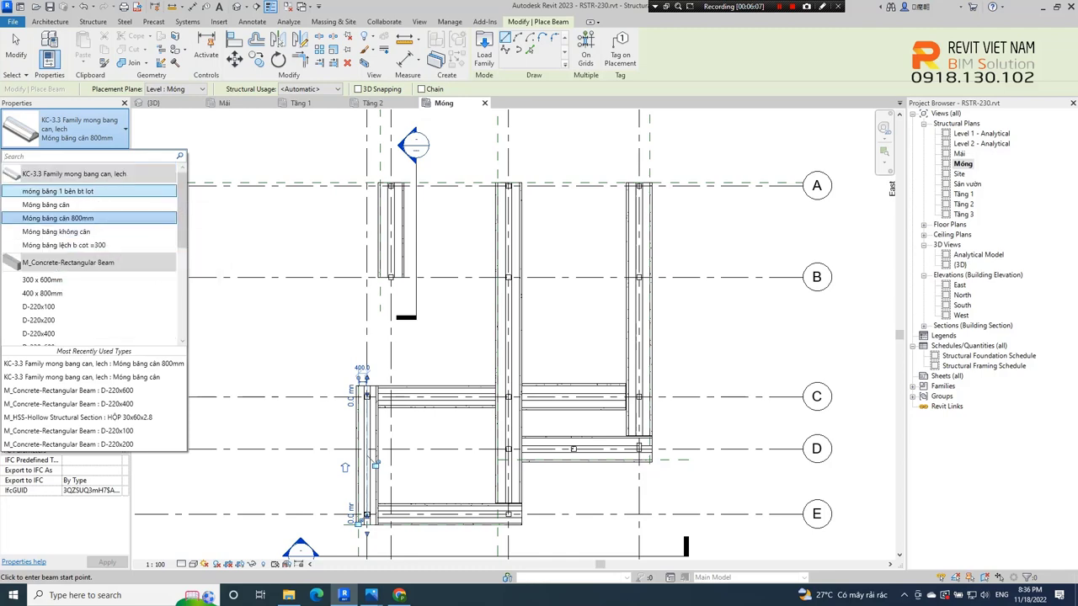
Step: Rename the Móng băng cân footing type to Móng băng cân 1200mm
left_click(59, 205)
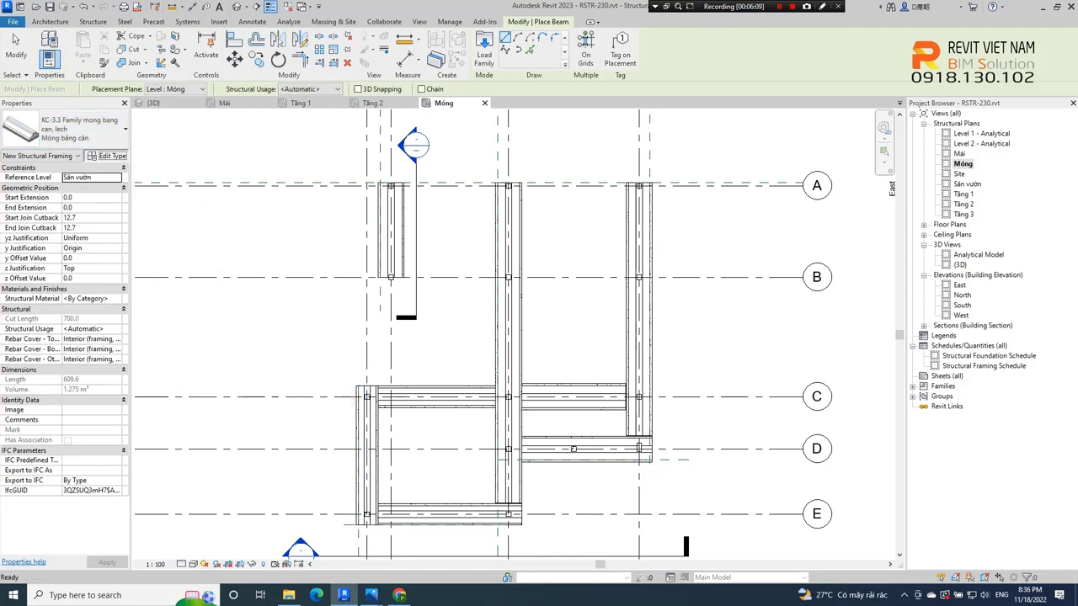
left_click(105, 155)
left_click(473, 247)
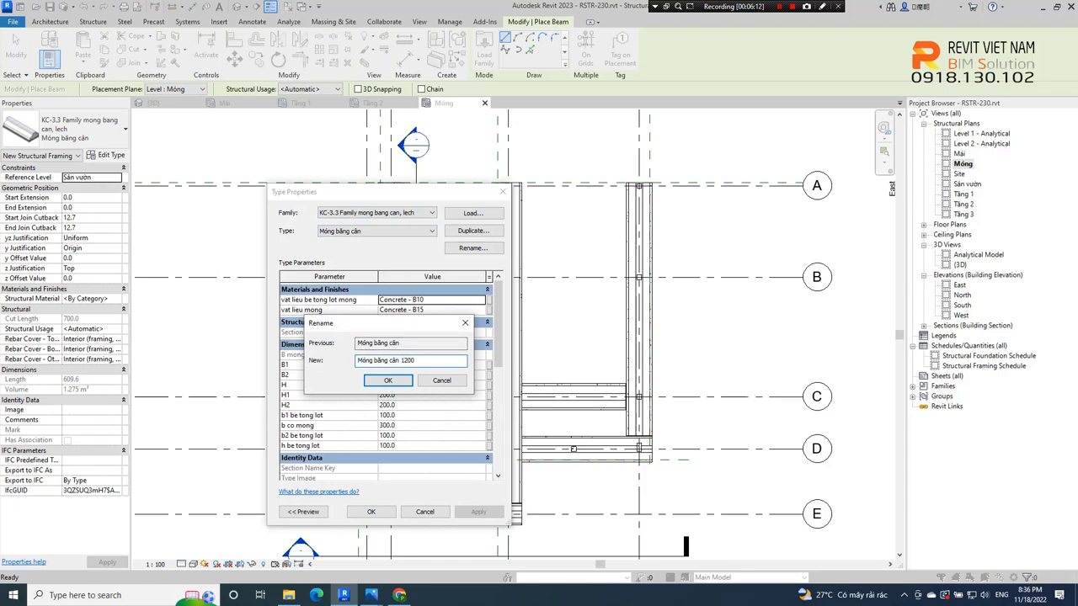
left_click(388, 380)
left_click(370, 512)
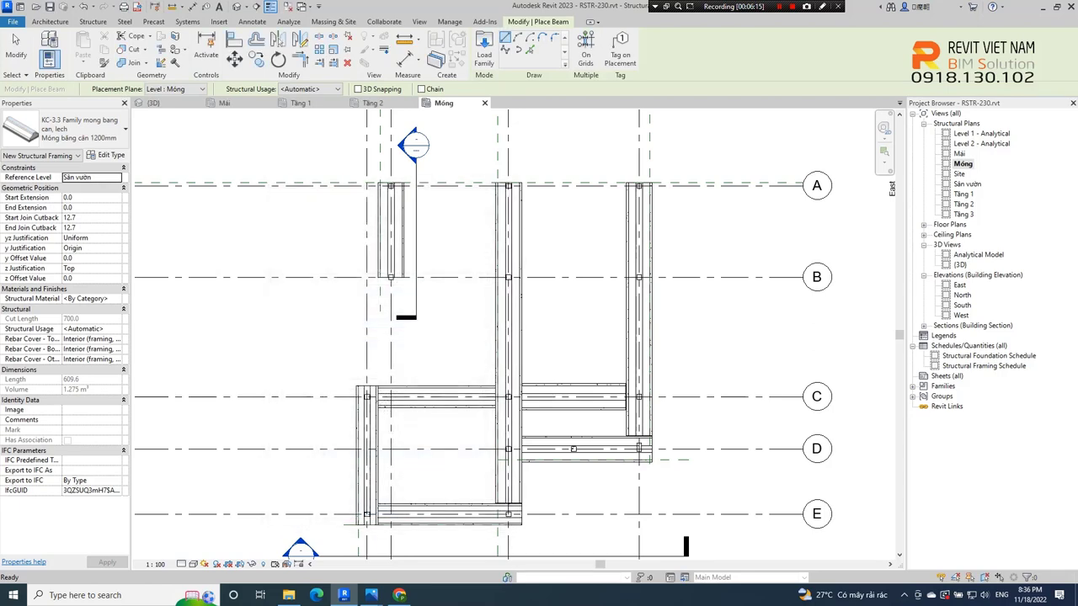
Step: Draw a 1200mm strip footing along grid B between the end columns
scroll(446, 202, "up", 2)
left_click(349, 334)
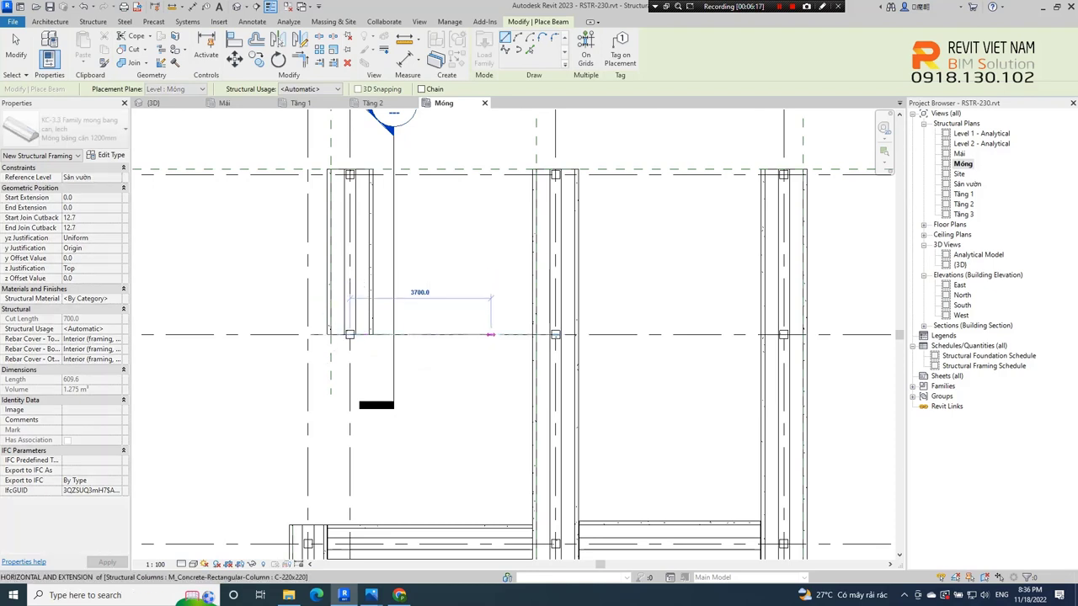
left_click(783, 334)
right_click(619, 446)
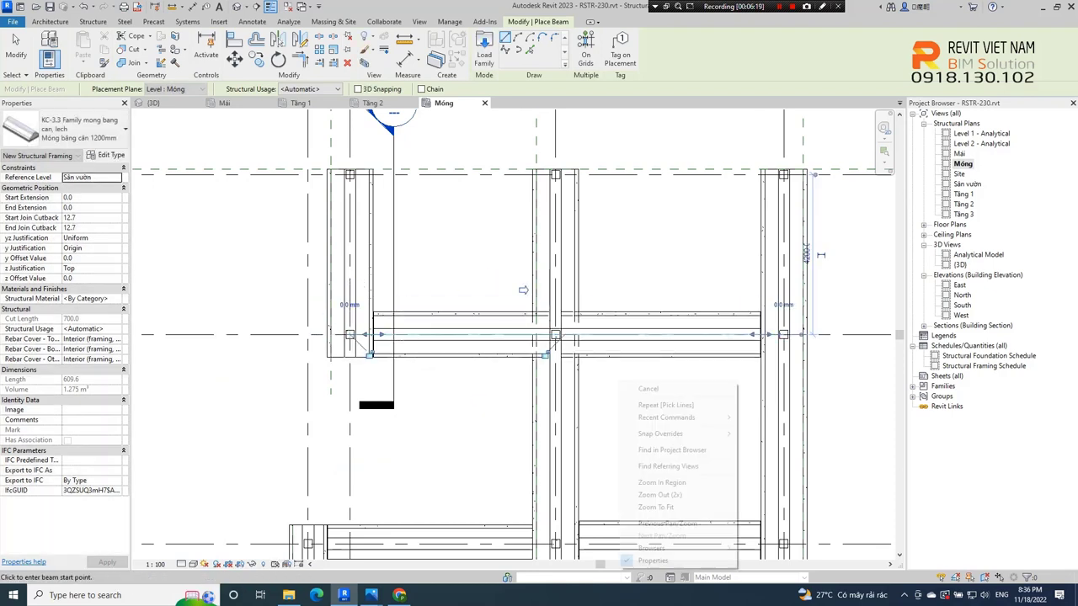
left_click(636, 455)
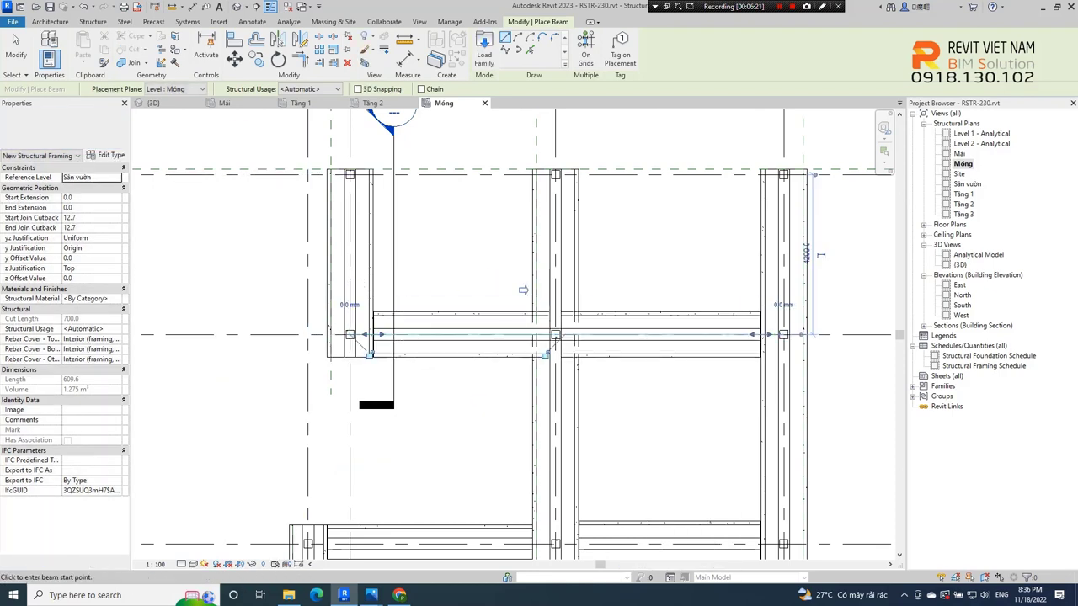
Step: Choose the Móng băng lệch b cot =300 type and bring up its type parameters
left_click(63, 129)
scroll(101, 245, "up", 1)
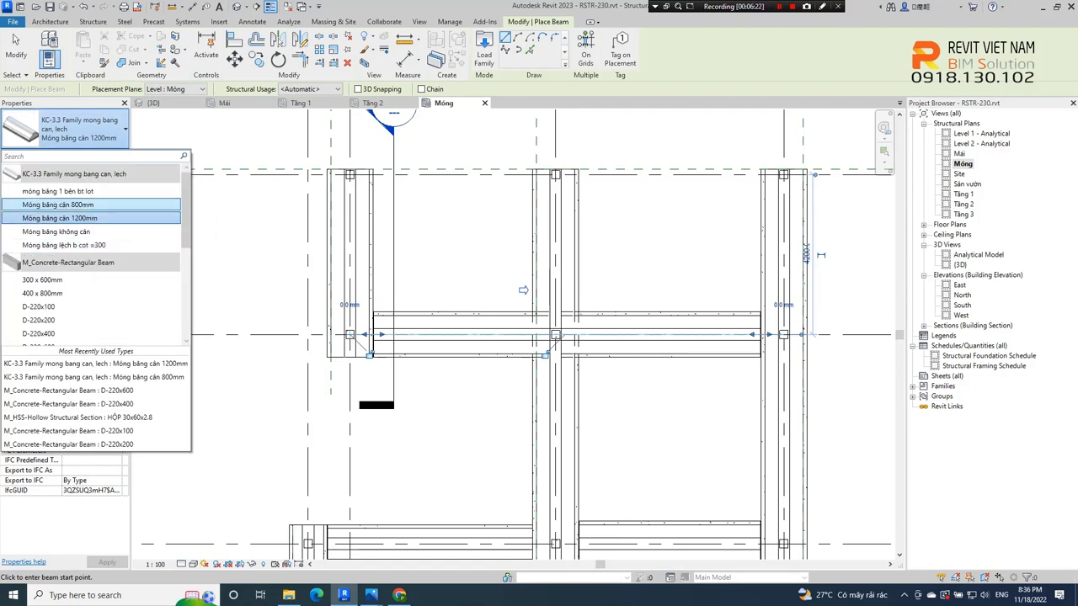
key("Escape")
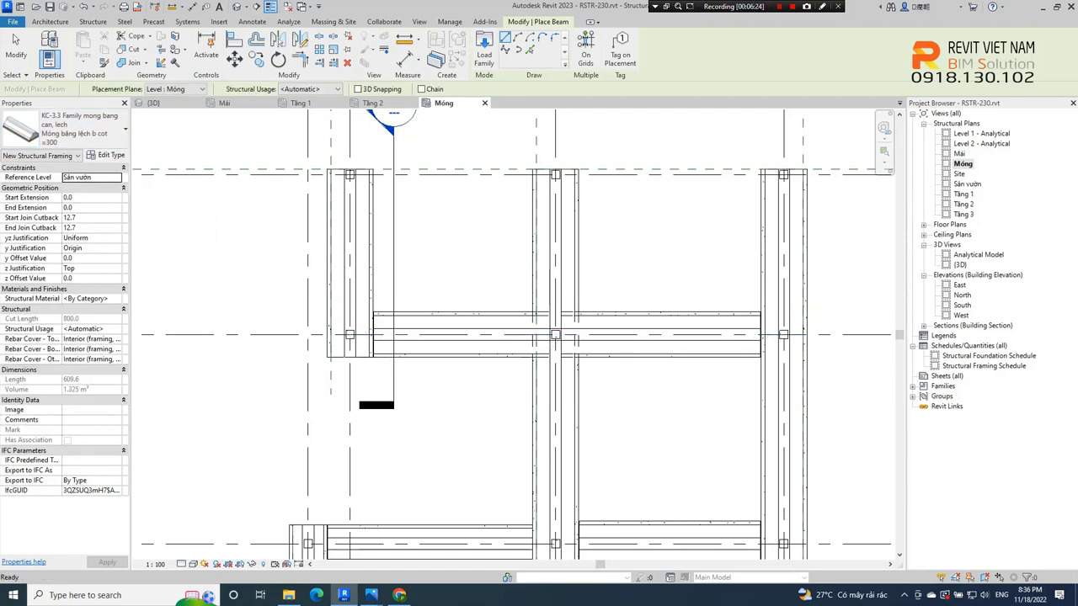
left_click(49, 58)
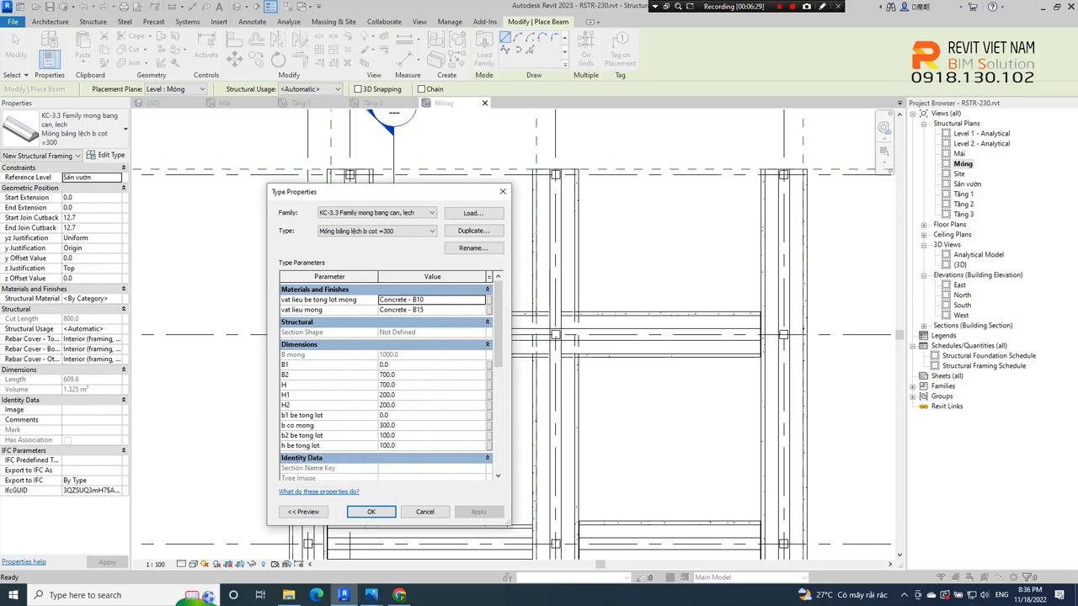
mouse_move(371, 596)
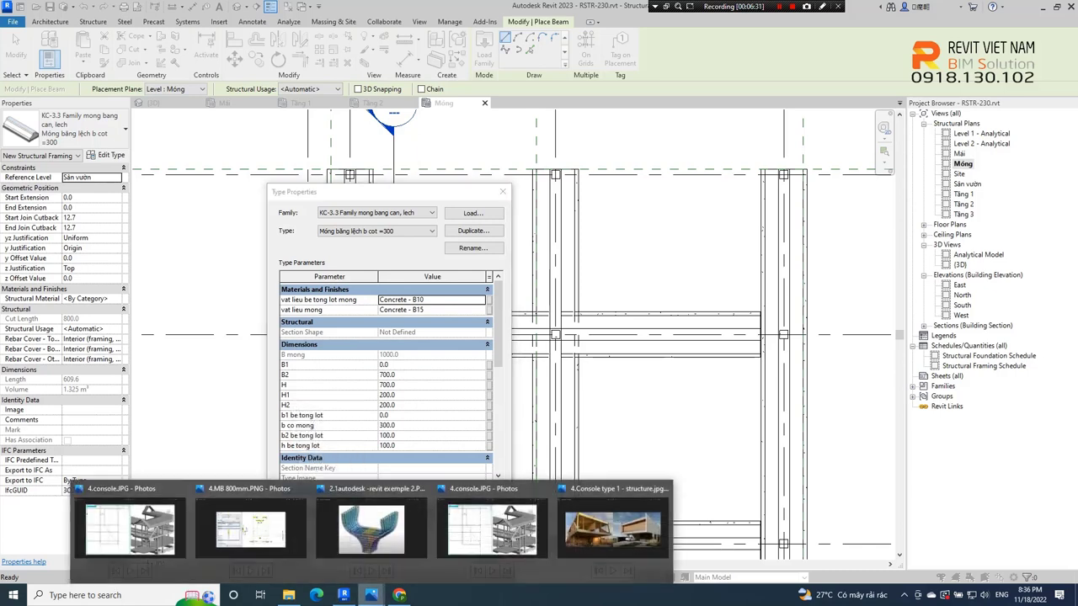
Step: View the 4.MB lech 1000mm reference drawing, then go back to Revit to set H to 600
left_click(130, 531)
key("Right")
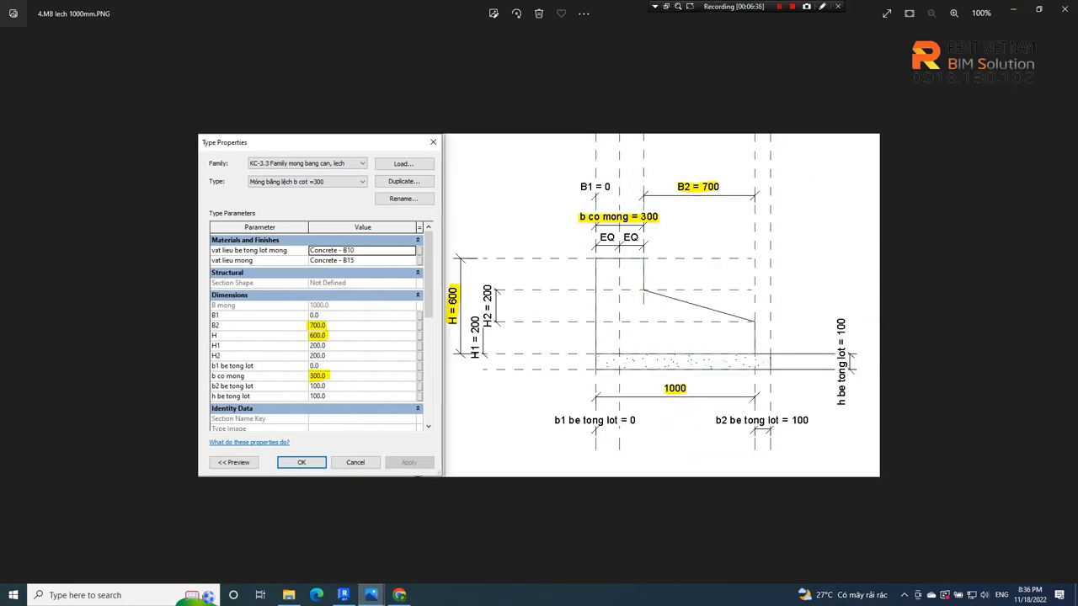
key("alt+Tab")
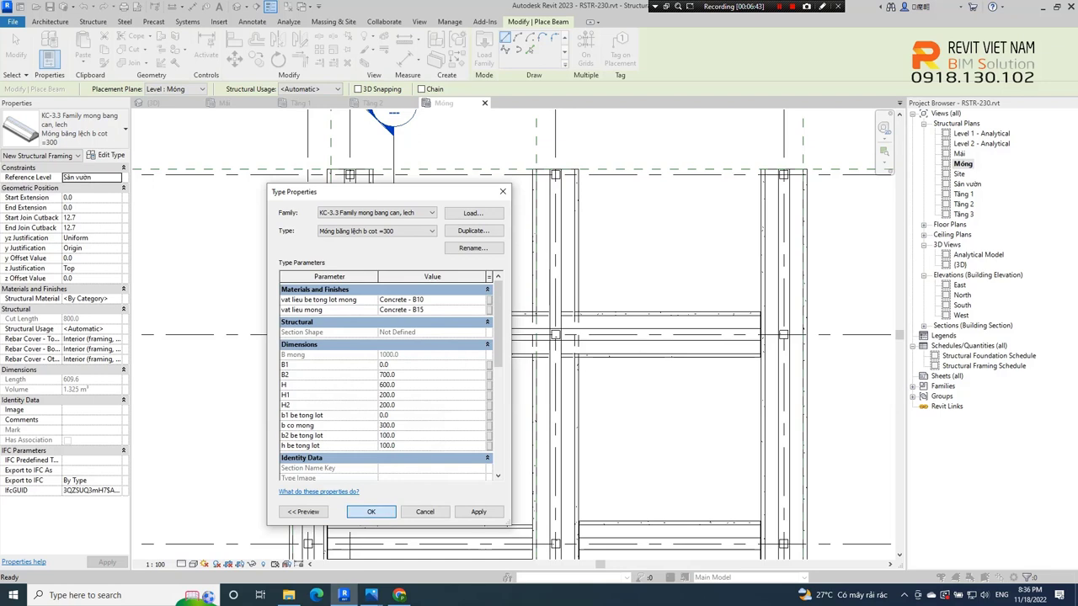
Step: Apply H 600 and draw the Móng băng lệch b cot =300 footing along grid A between end columns
key("Return")
middle_click_drag(402, 169, 396, 235)
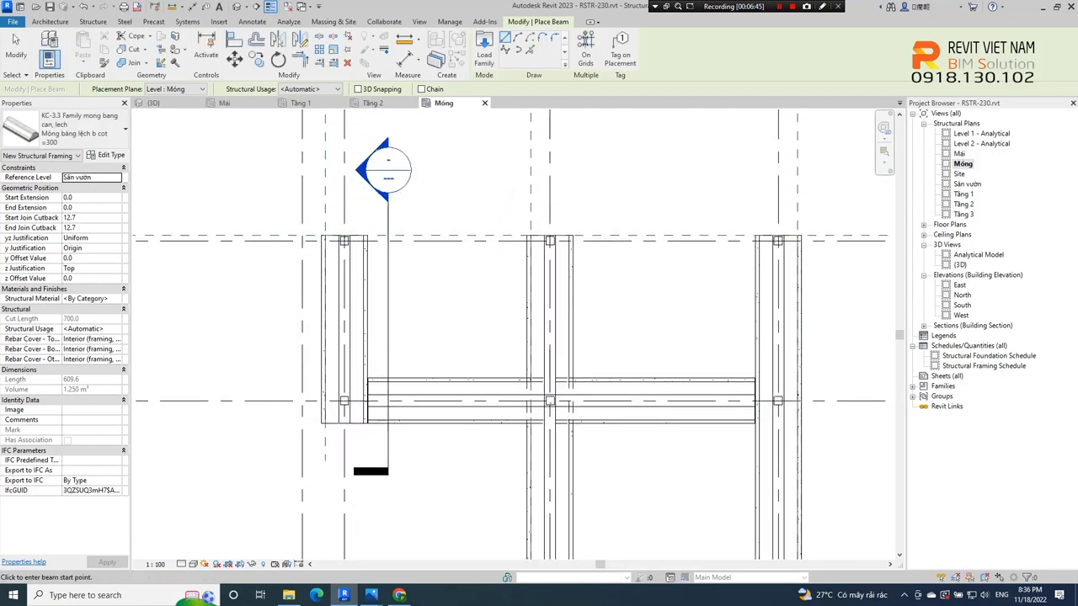
left_click(344, 241)
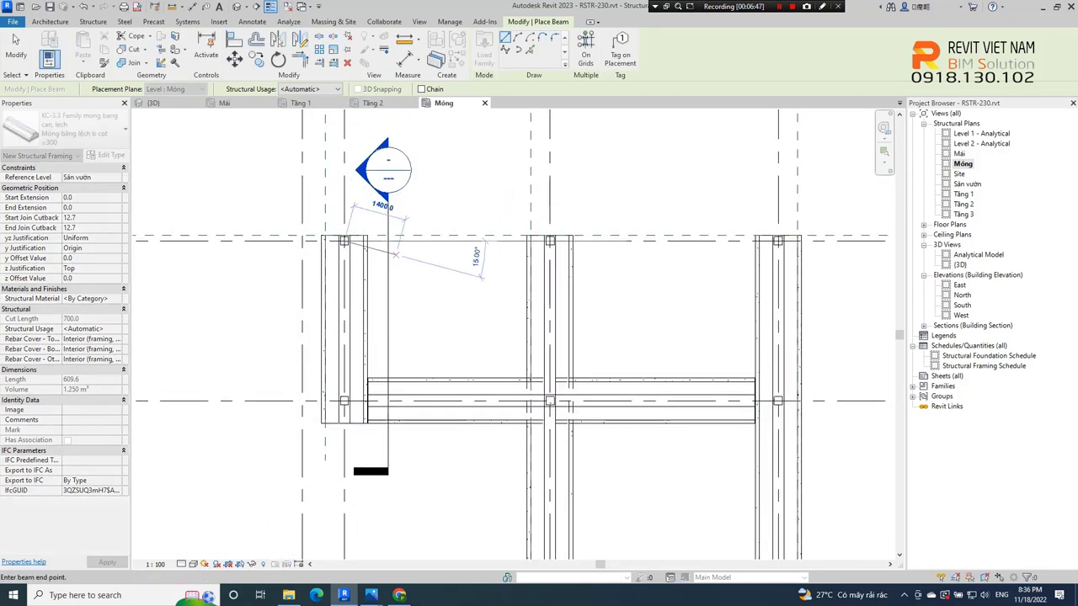
left_click(778, 241)
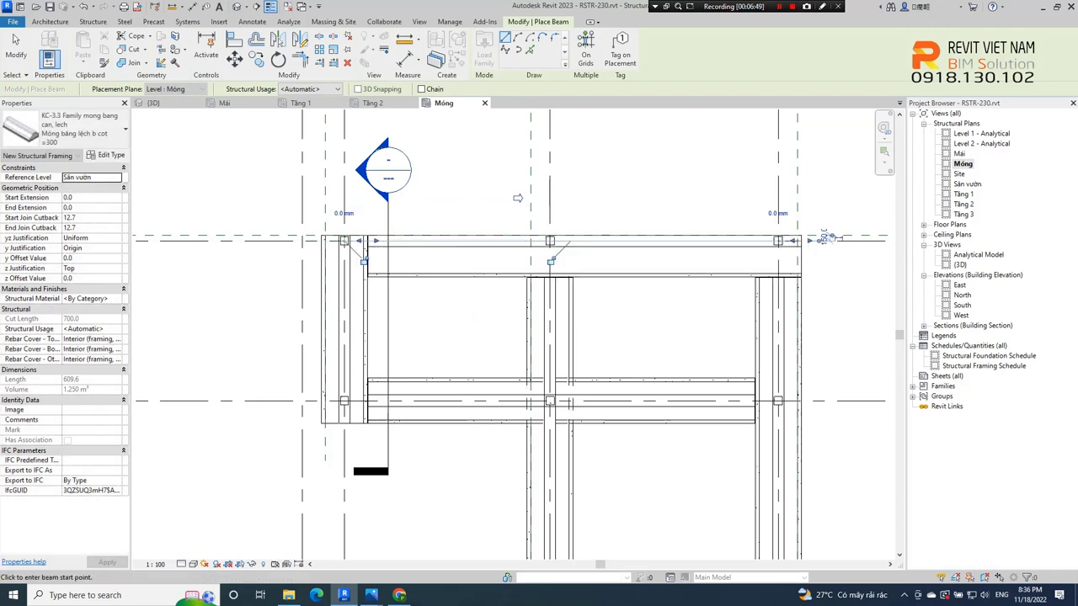
Step: Finish footing placement and orbit the 3D view to see the foundations from the left
key("Escape")
key("Escape")
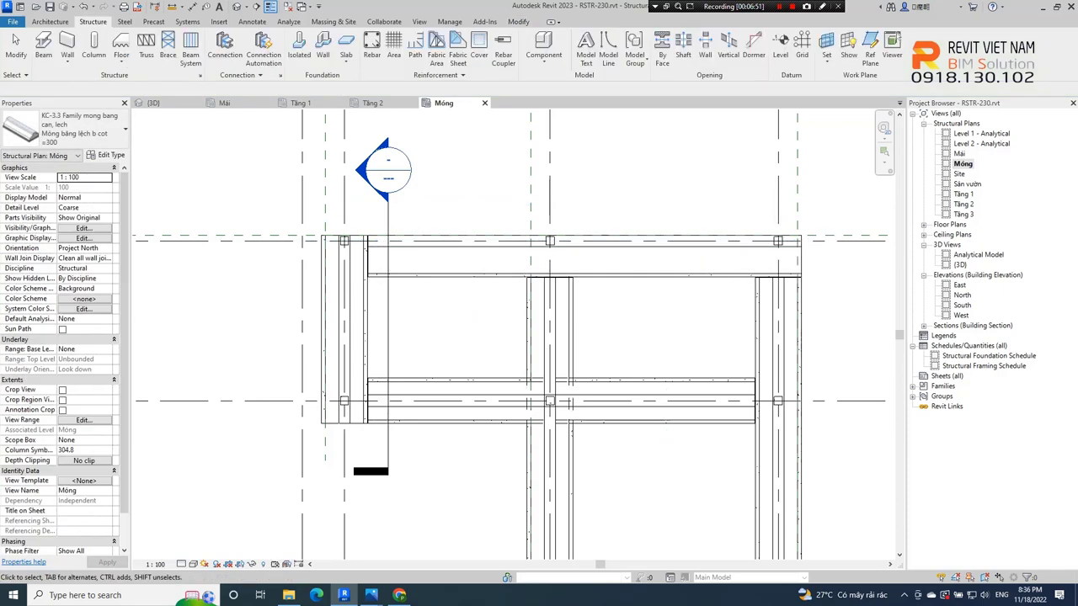
left_click(238, 6)
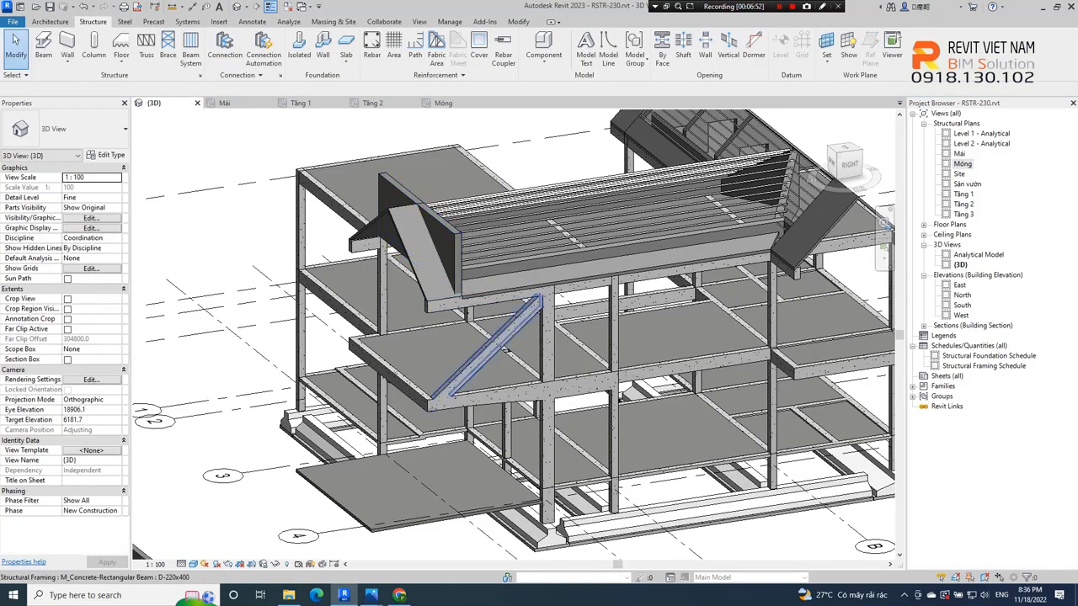
left_click_drag(847, 164, 843, 169)
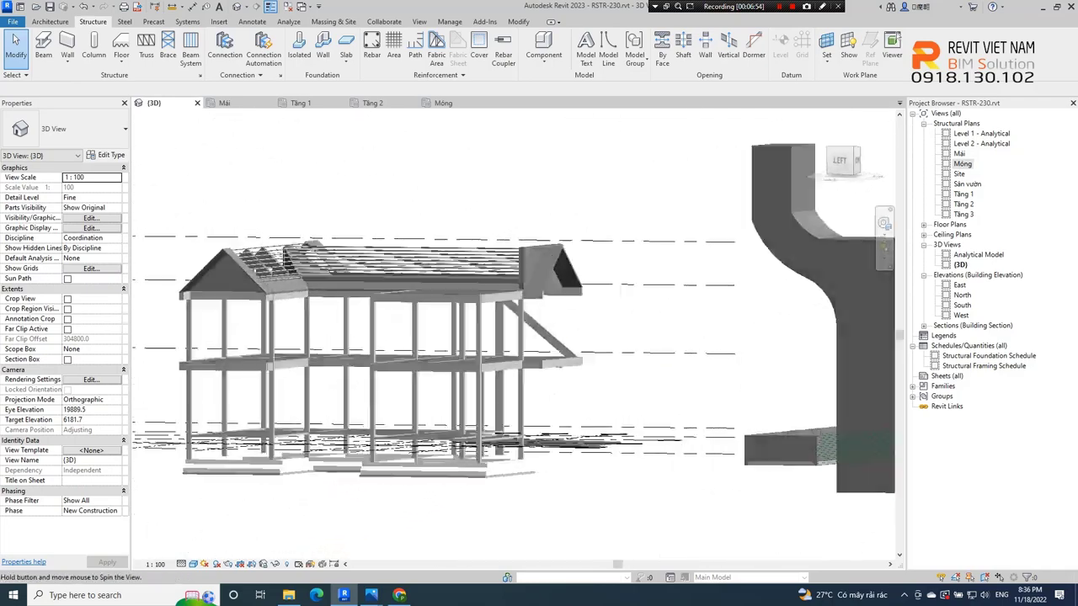
left_click_drag(842, 169, 846, 162)
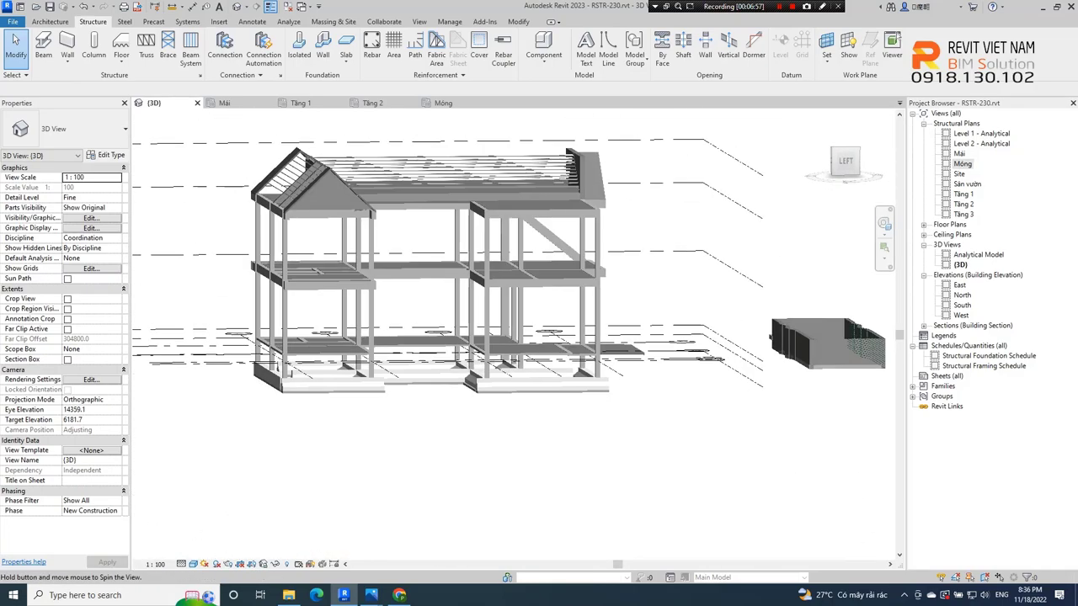
left_click(337, 381)
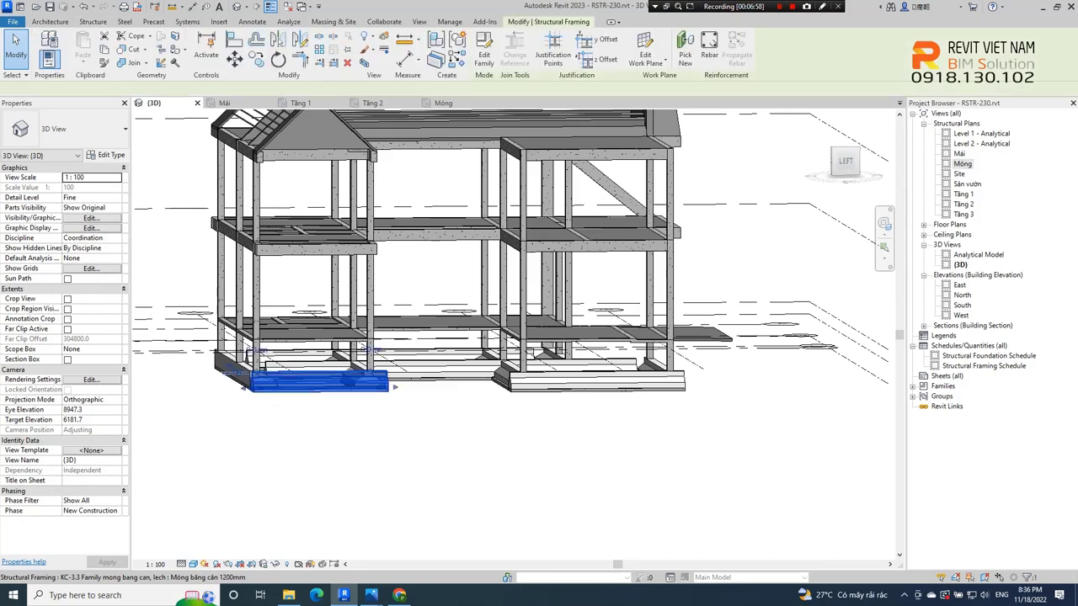
key("Escape")
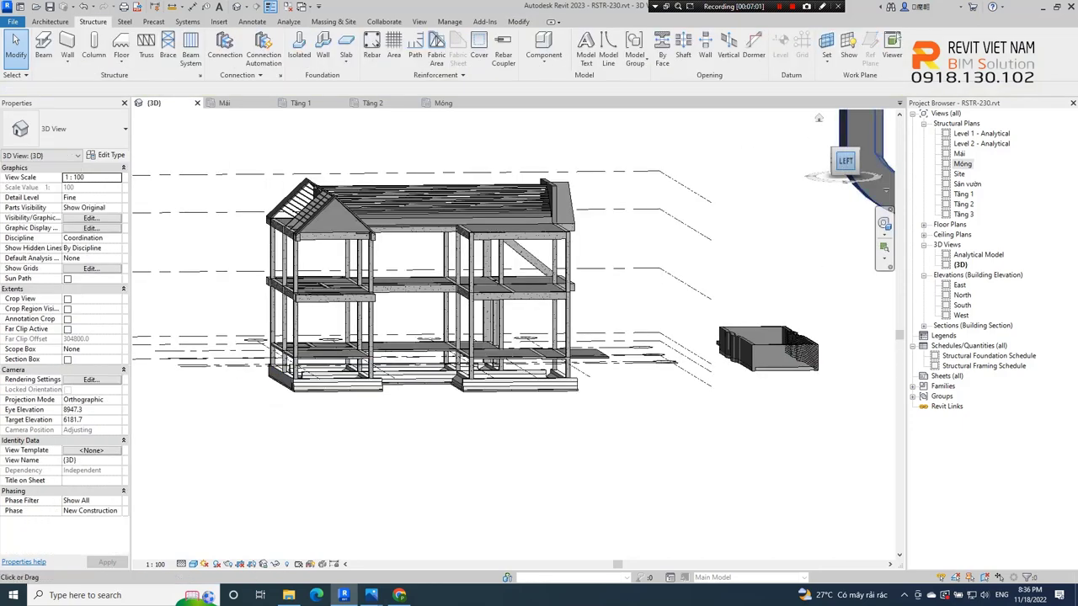
left_click(845, 161)
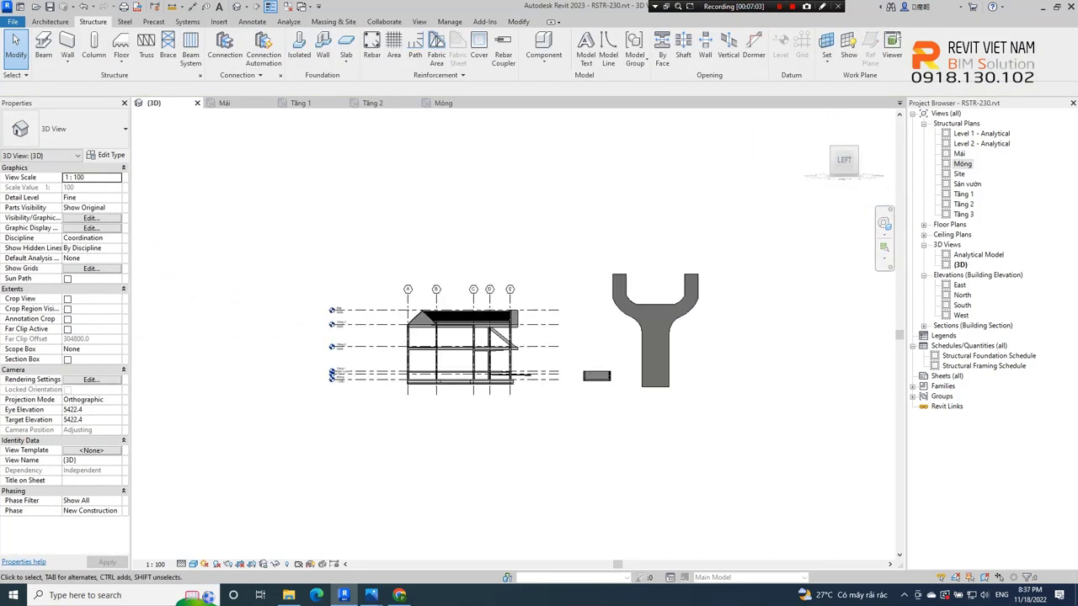
scroll(383, 369, "up", 1)
scroll(384, 369, "up", 1)
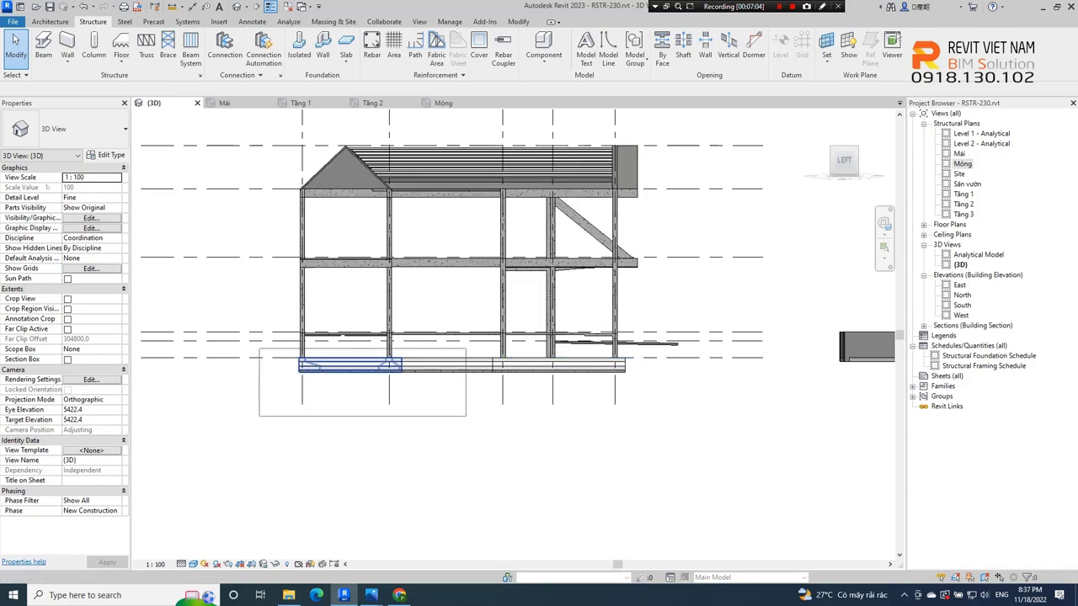
Step: Temporarily isolate the window-selected strip footings and orbit them to an angled view
mouse_move(465, 415)
left_mouse_down()
mouse_move(308, 396)
mouse_move(550, 407)
left_mouse_up()
scroll(313, 368, "down", 2)
scroll(471, 396, "up", 1)
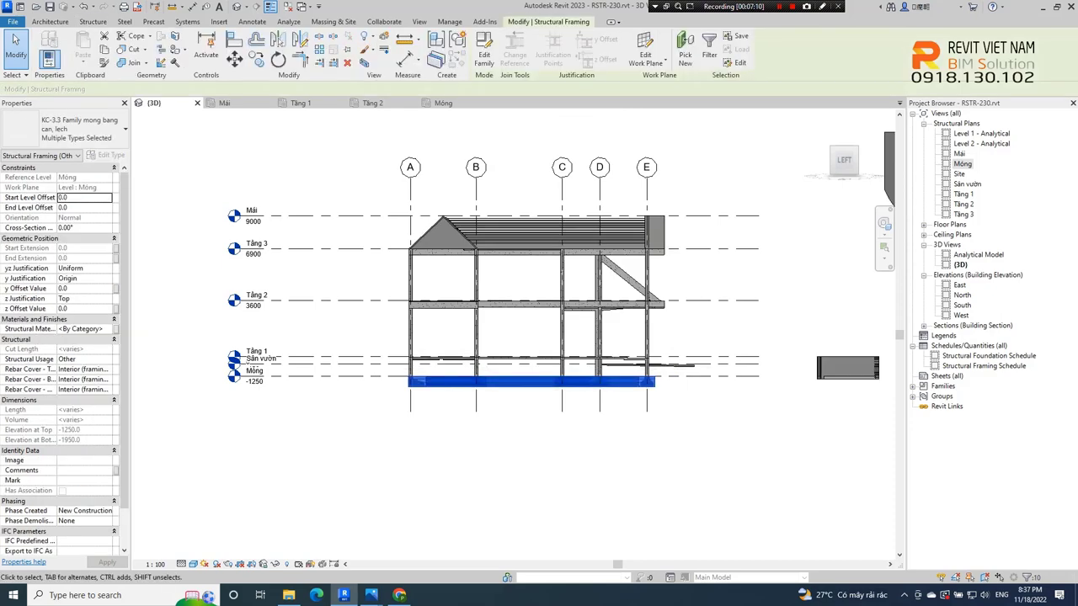
left_click(275, 564)
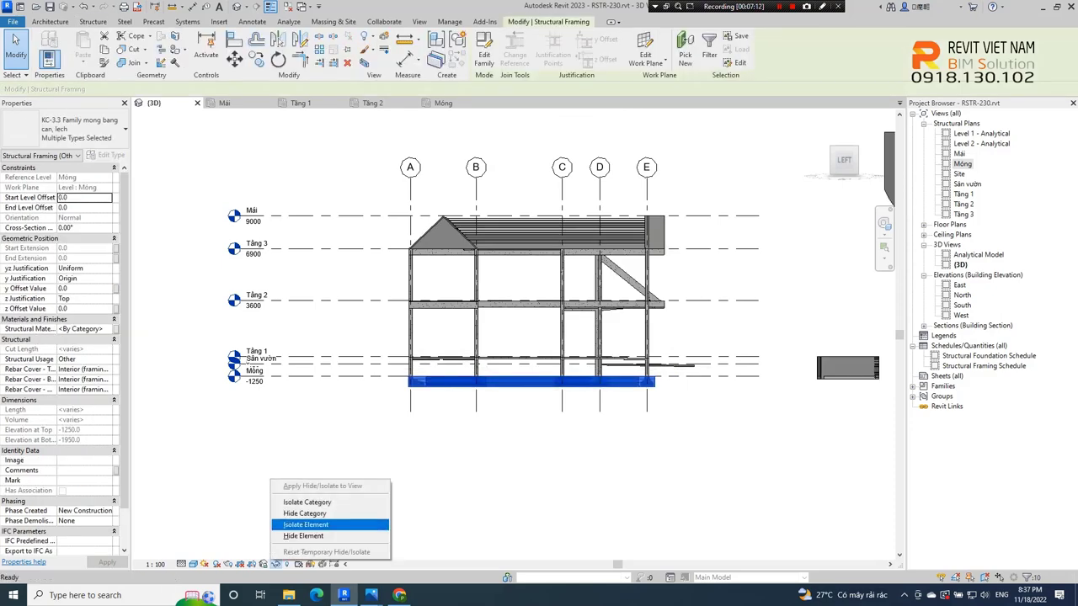
left_click(305, 525)
key("Escape")
mouse_move(522, 354)
middle_mouse_down("shift")
mouse_move(590, 337)
mouse_move(556, 328)
mouse_move(556, 354)
middle_mouse_up("shift")
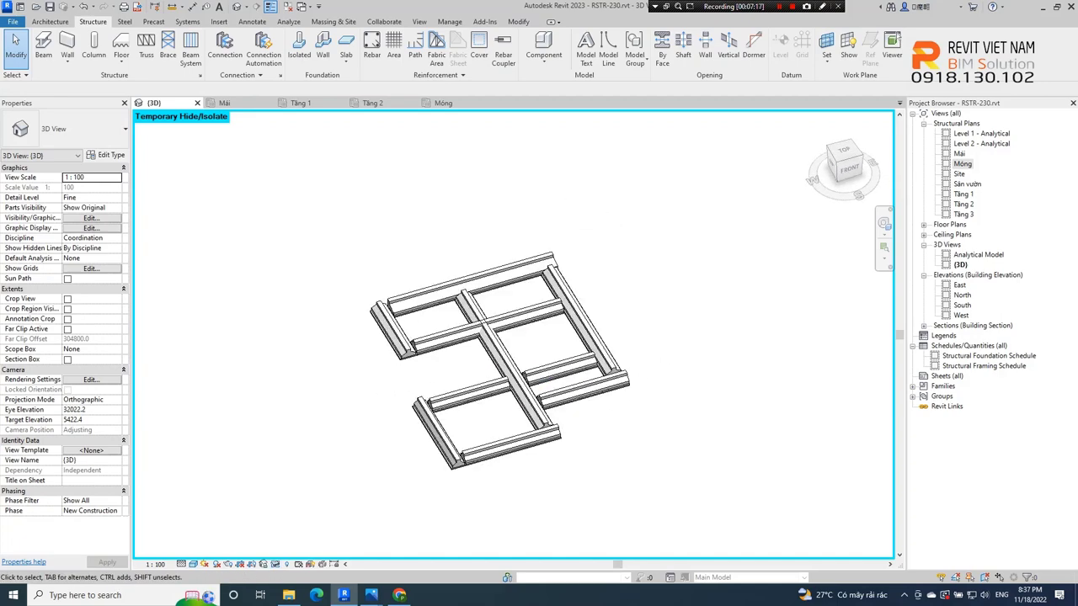
scroll(480, 303, "up", 3)
scroll(480, 303, "down", 3)
scroll(480, 303, "up", 1)
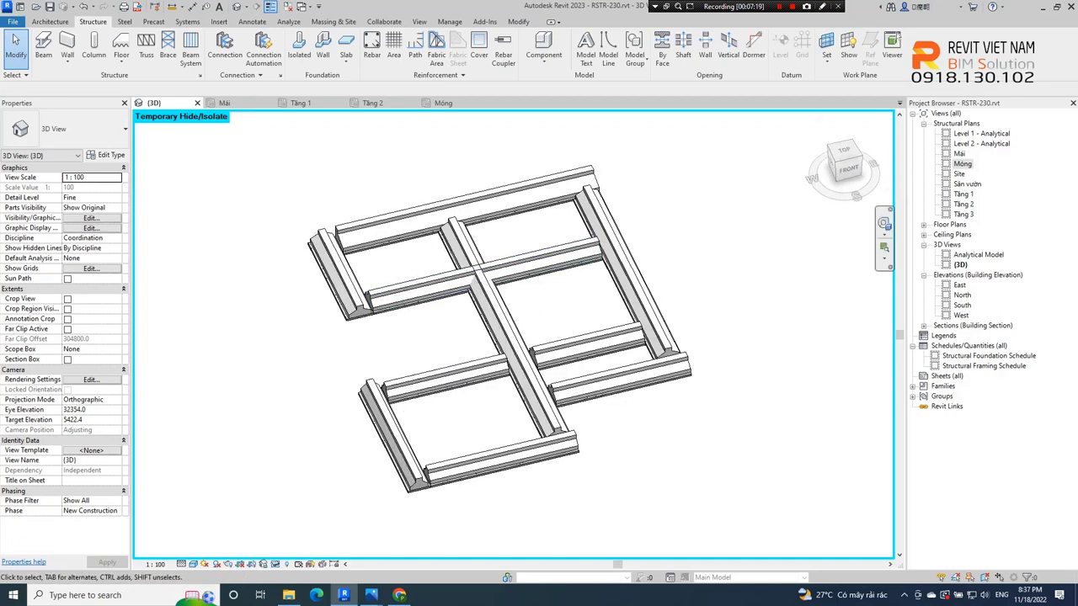
Step: In the Móng plan, extend the right vertical foundation beam's lower and upper ends into the column junctions
left_click(443, 103)
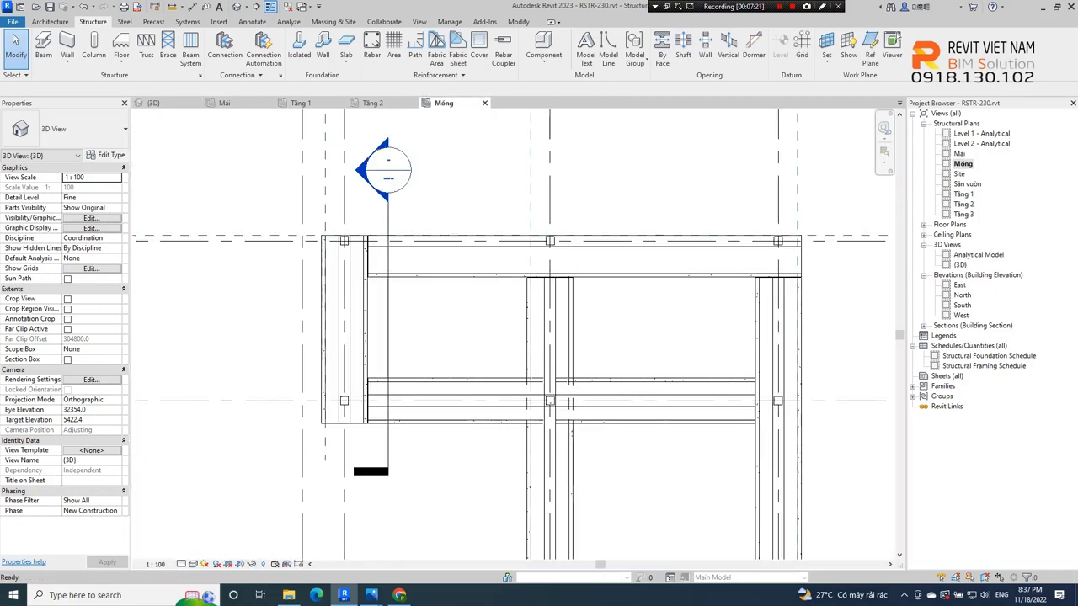
scroll(471, 202, "down", 2)
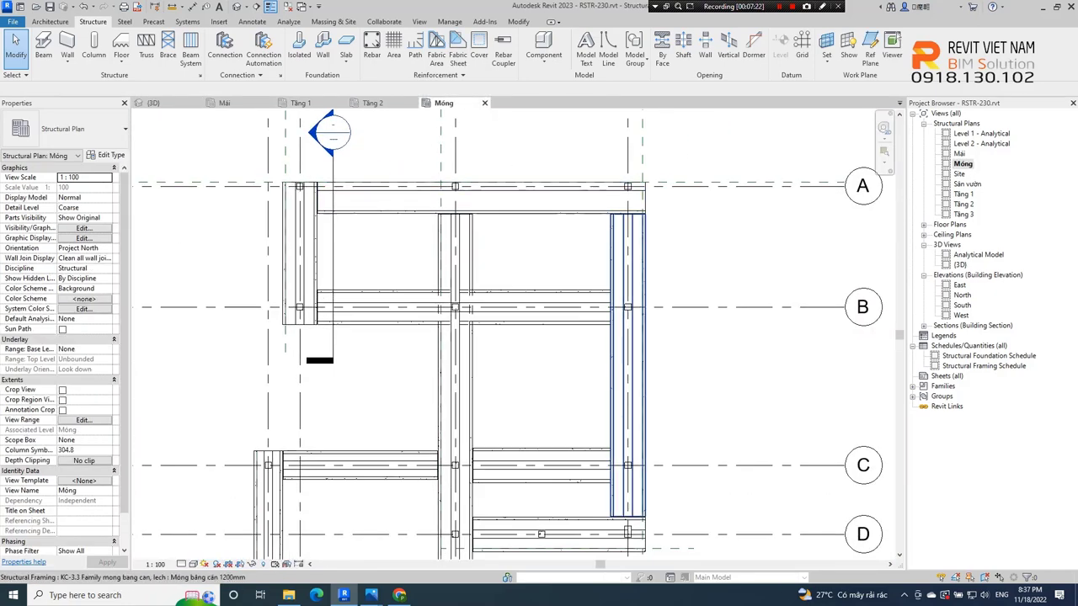
middle_click_drag(627, 211, 585, 139)
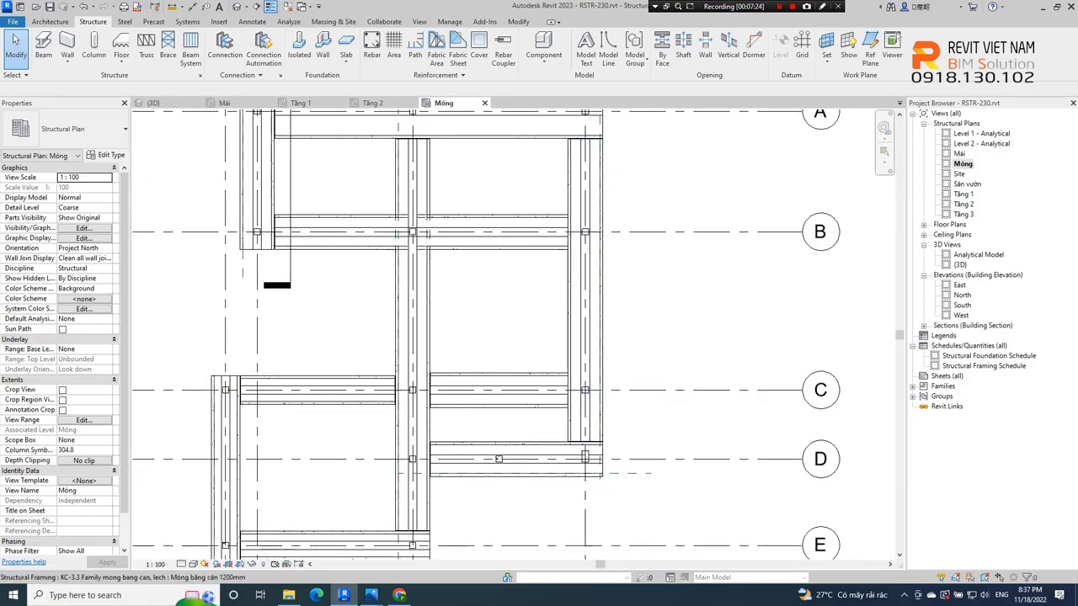
left_click(586, 295)
middle_click_drag(549, 320, 550, 269)
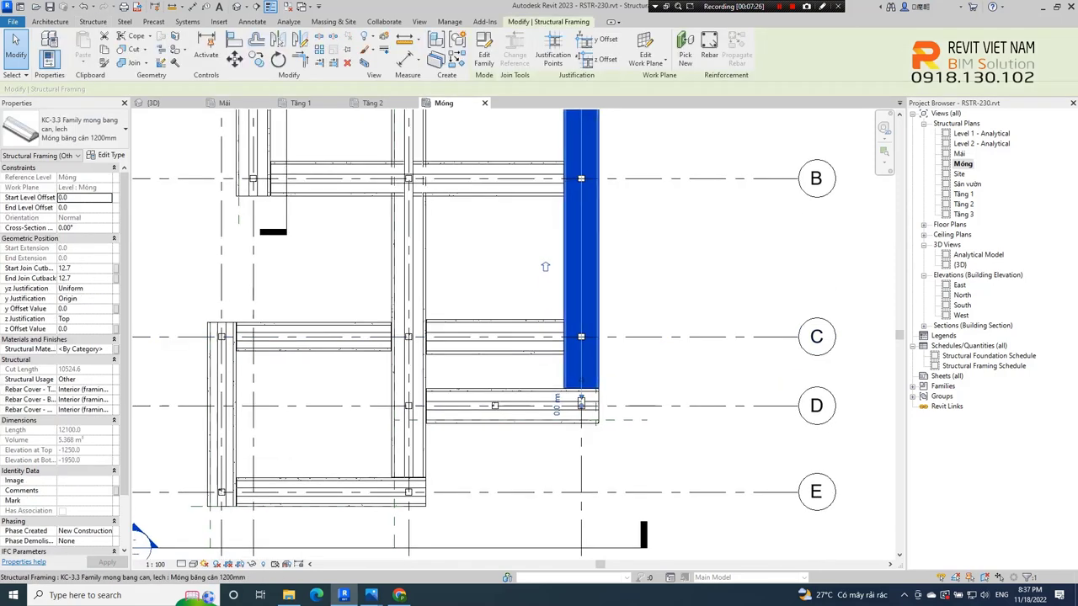
scroll(548, 252, "up", 2)
scroll(606, 383, "up", 2)
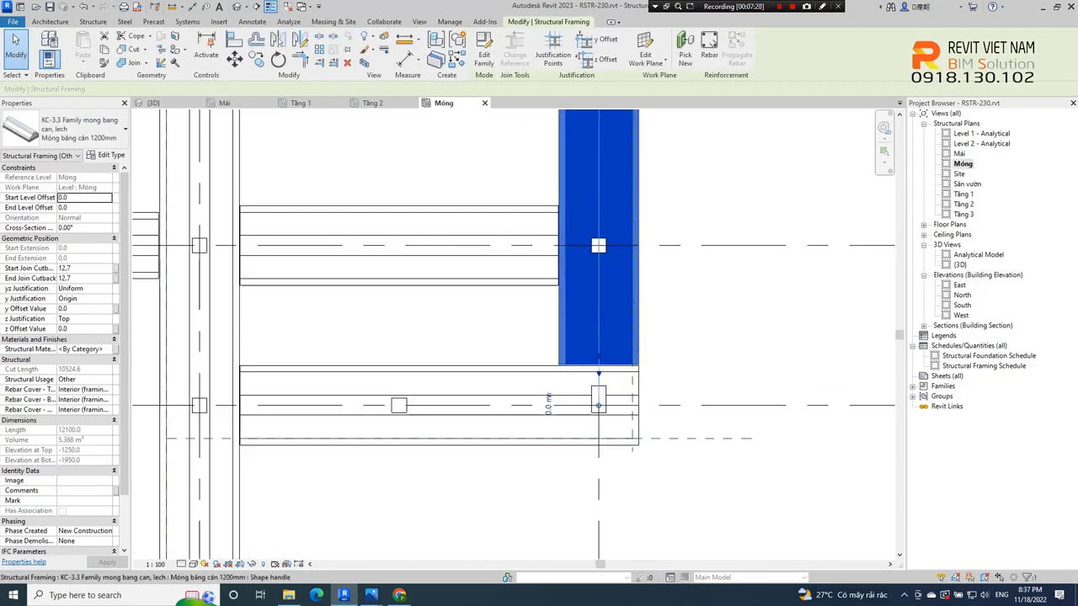
left_click_drag(598, 394, 598, 406)
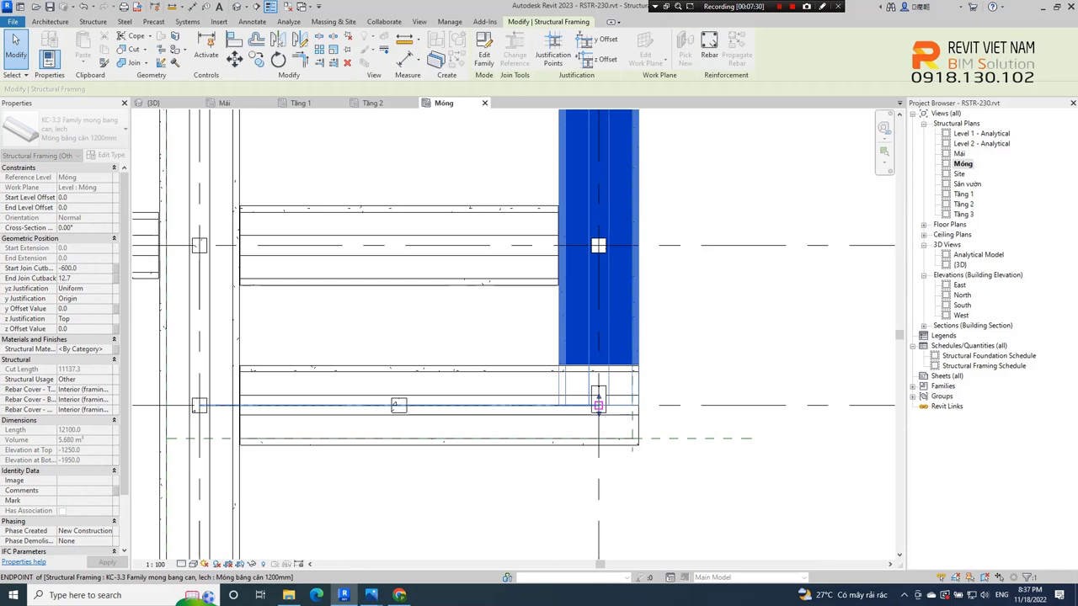
scroll(573, 396, "down", 3)
scroll(562, 404, "down", 1)
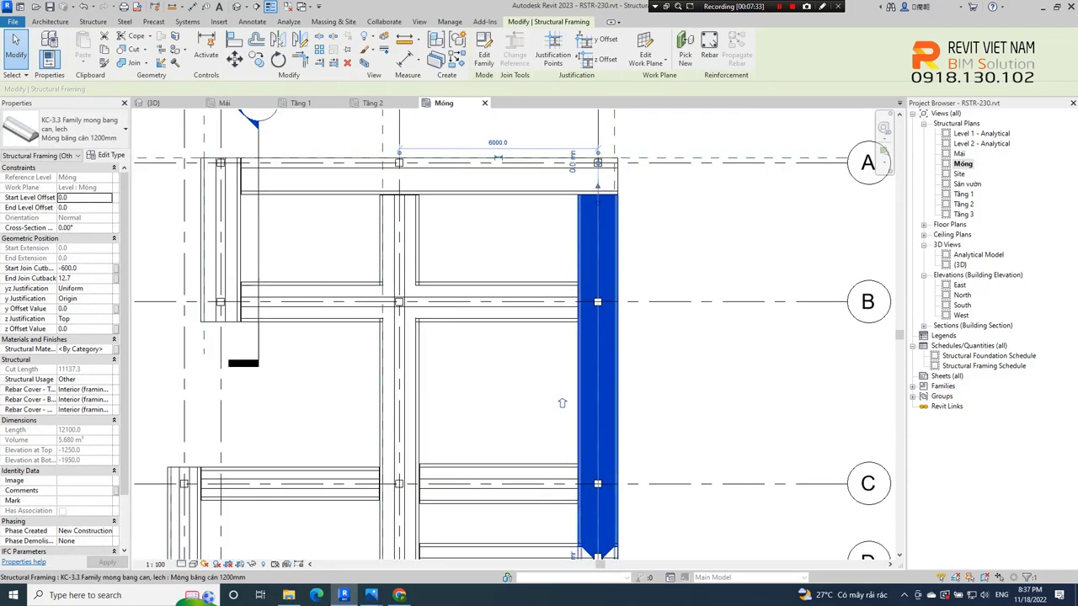
scroll(612, 170, "up", 2)
left_click_drag(586, 181, 586, 160)
scroll(586, 253, "down", 3)
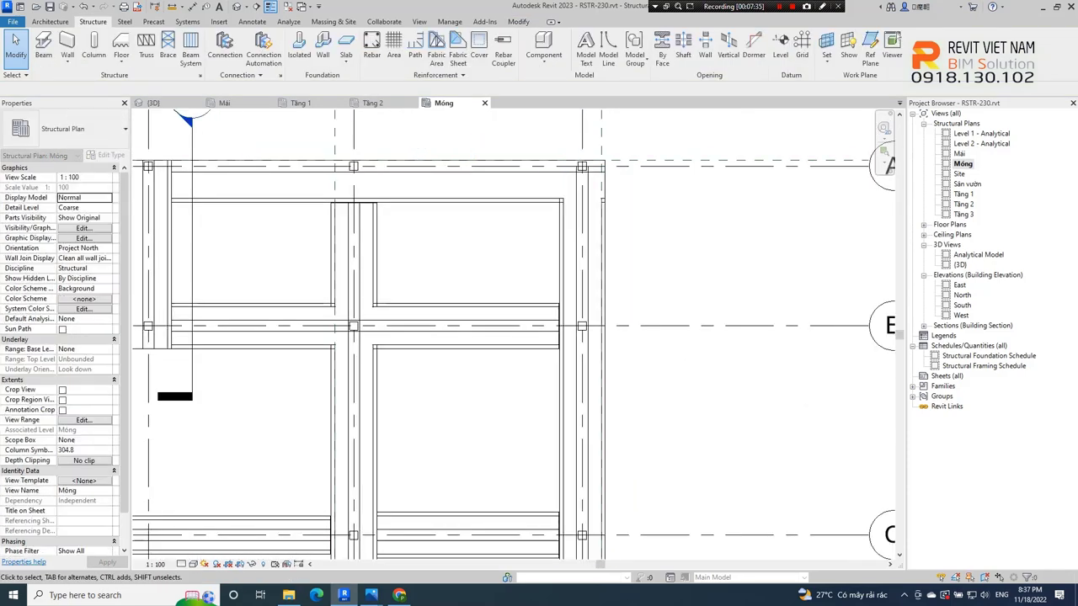
scroll(356, 252, "up", 3)
Step: Extend the other vertical foundation beam's bottom end down to the grid E foundation
left_click(356, 202)
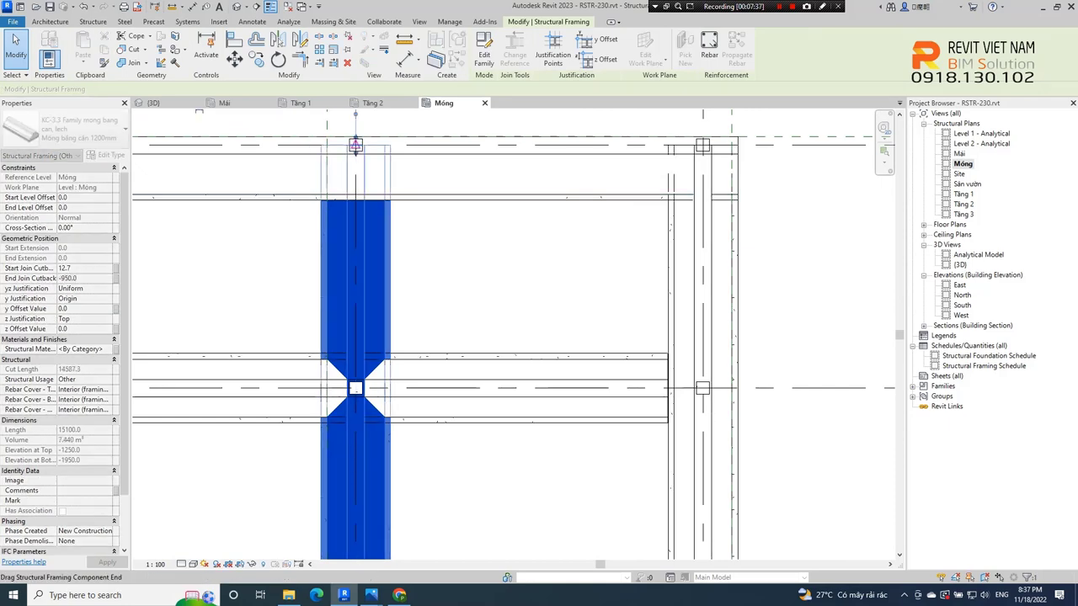
scroll(355, 388, "down", 3)
scroll(356, 337, "up", 3)
middle_click_drag(356, 565, 378, 425)
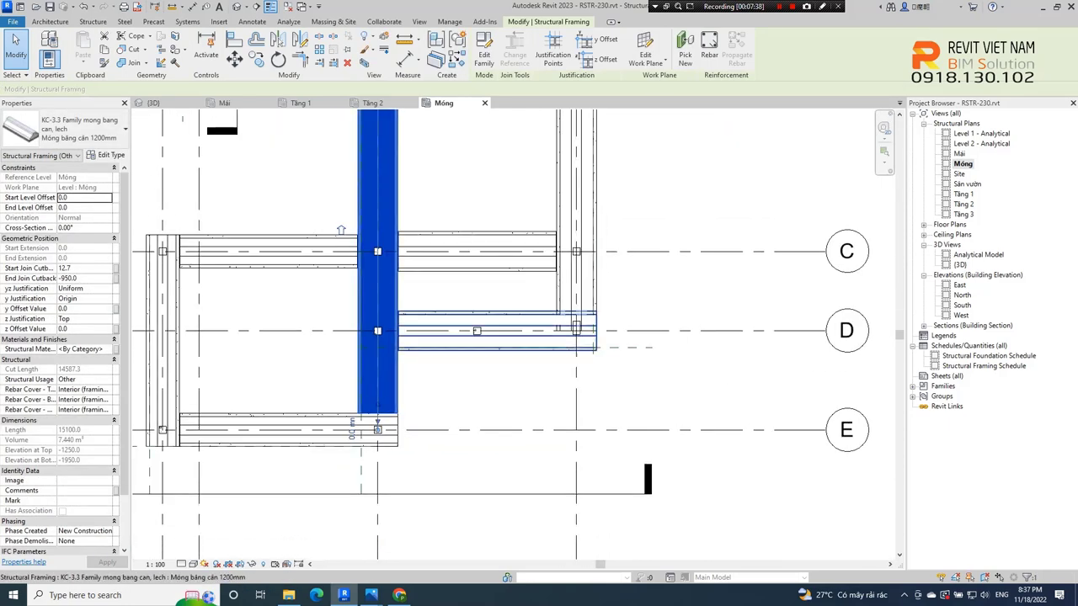
scroll(377, 417, "up", 2)
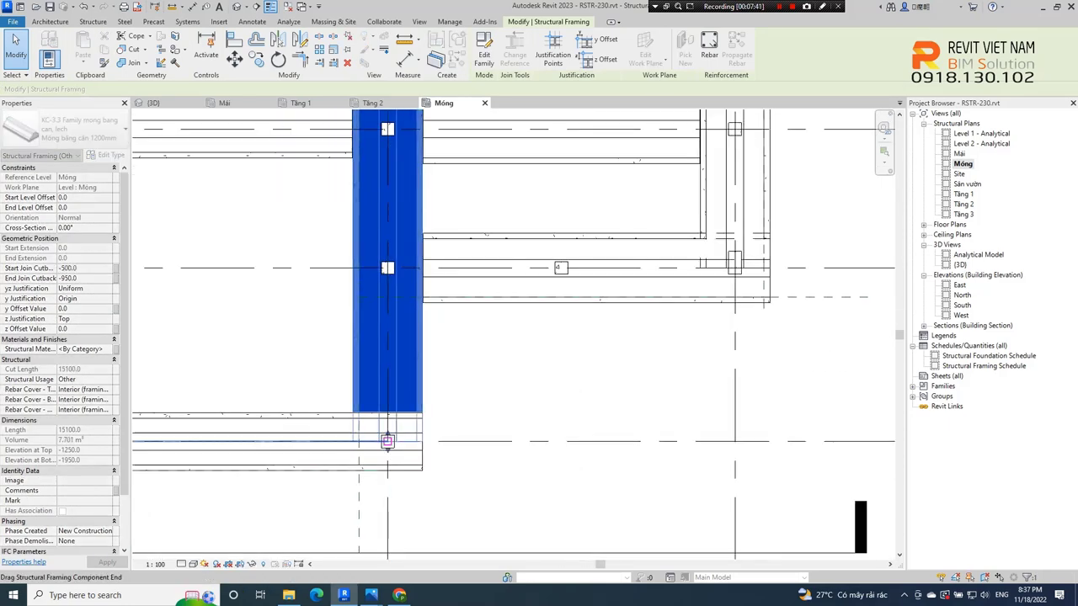
left_click_drag(388, 418, 402, 442)
scroll(406, 443, "up", 1)
scroll(421, 421, "down", 2)
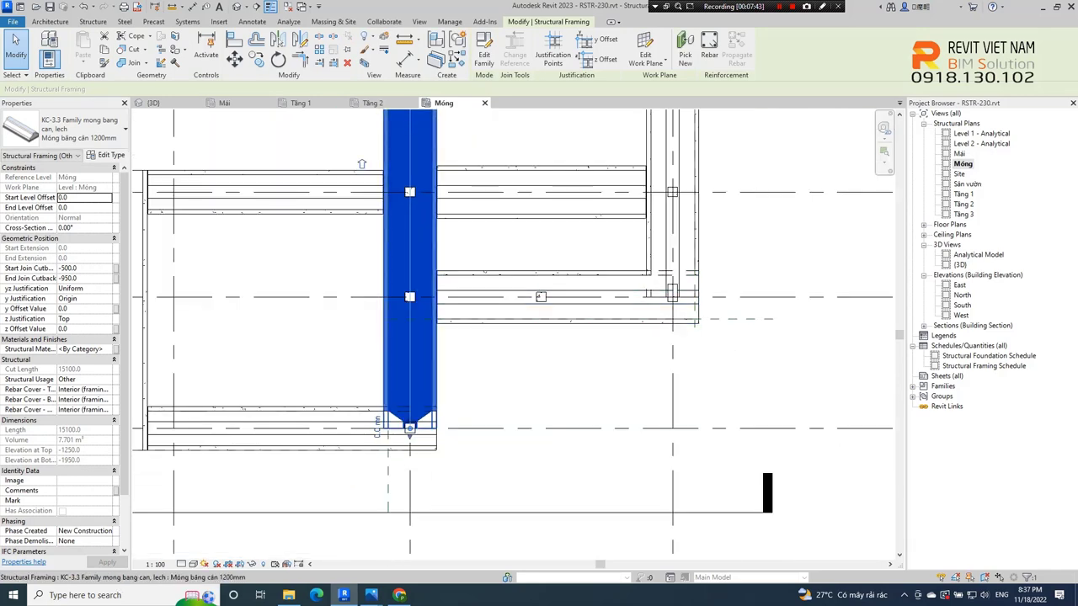
scroll(409, 430, "up", 2)
key("Escape")
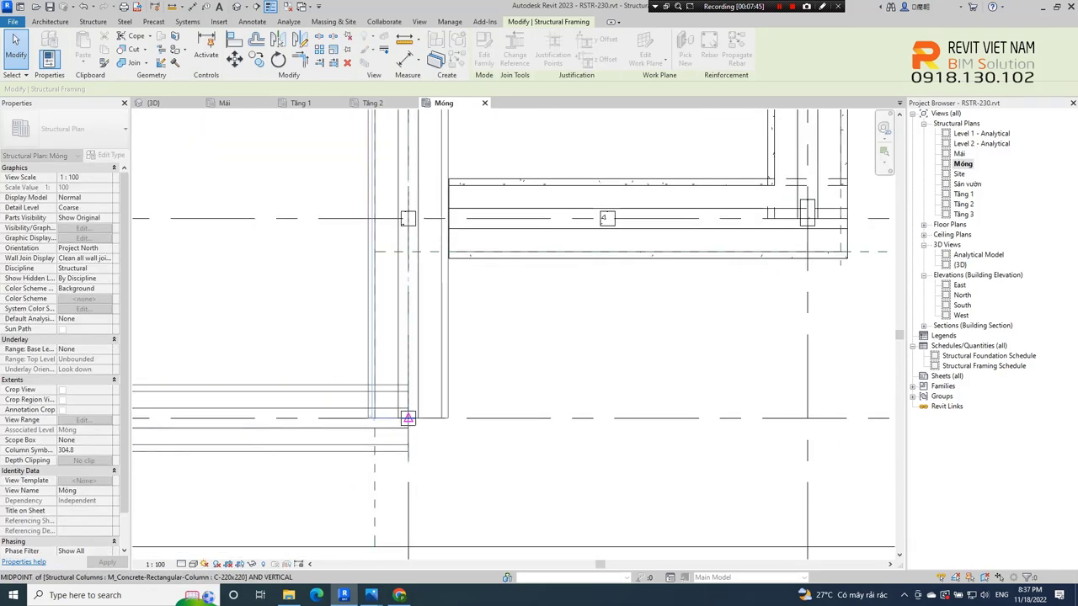
scroll(407, 418, "down", 2)
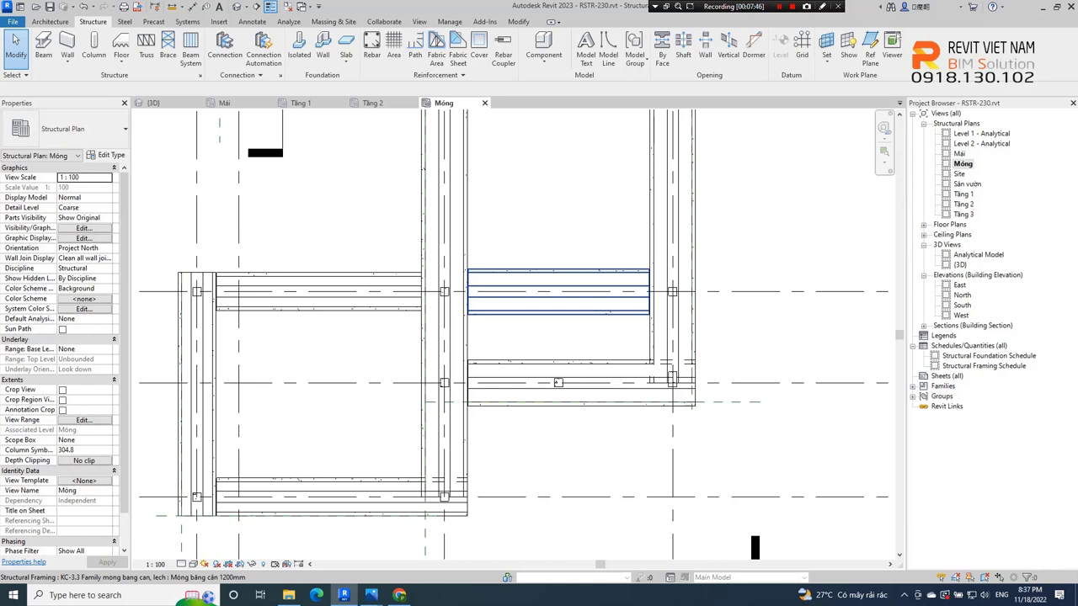
Step: Extend the horizontal foundation beam's right end into the column, then check the lower beam
left_click(645, 293)
scroll(657, 296, "up", 1)
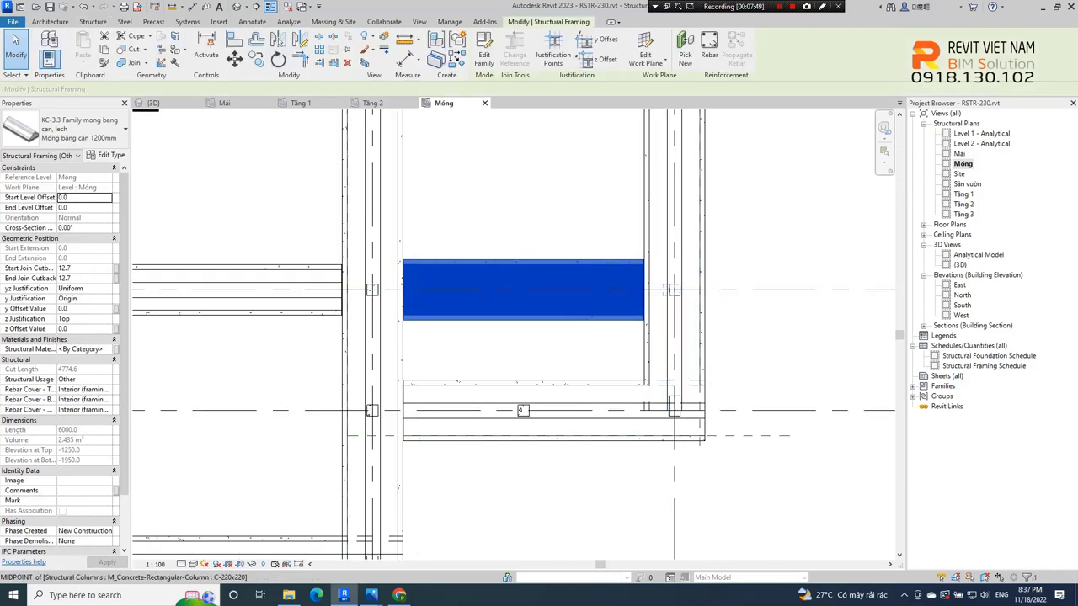
left_click_drag(707, 290, 695, 290)
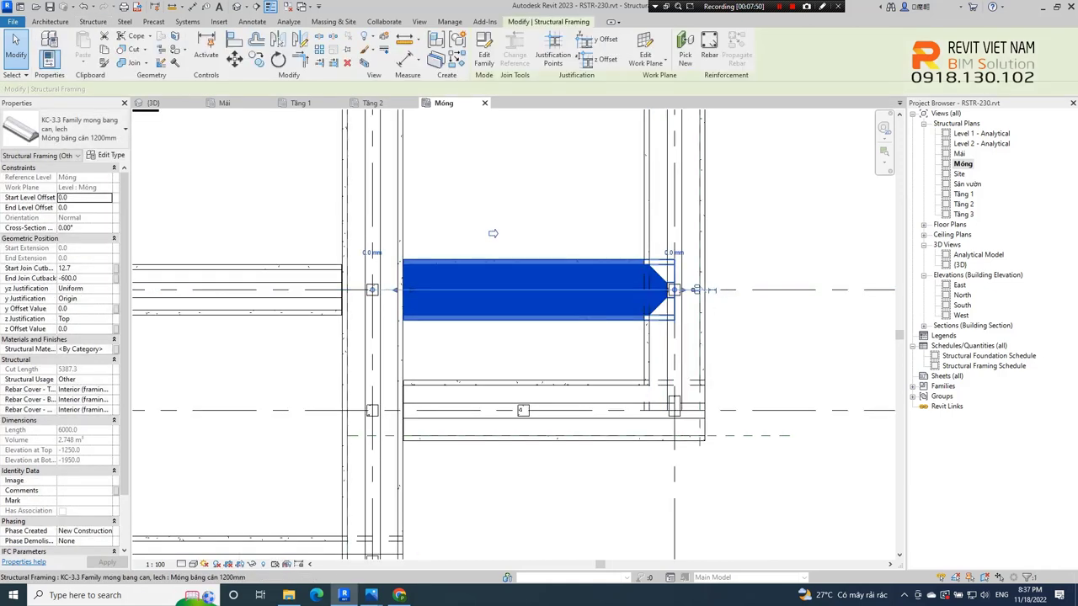
left_click(493, 234)
left_click(492, 355)
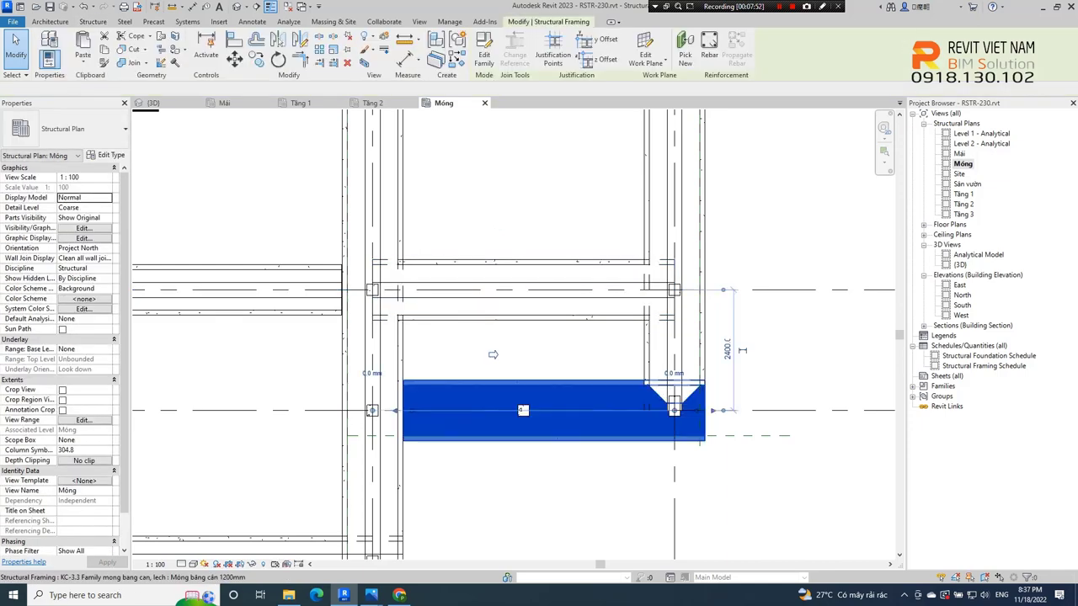
scroll(472, 370, "down", 1)
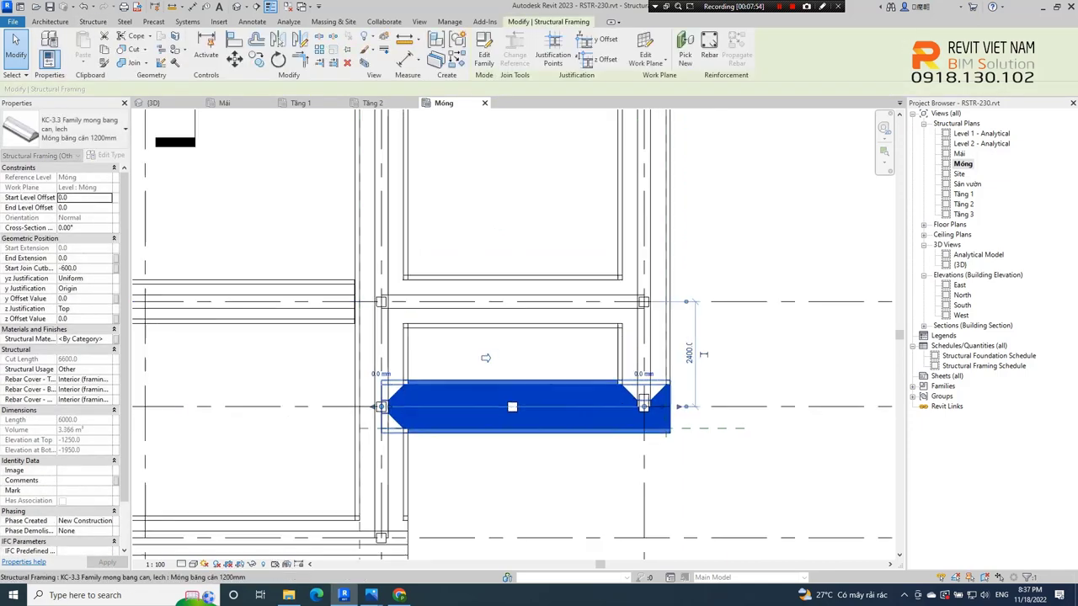
scroll(488, 392, "down", 1)
key("Escape")
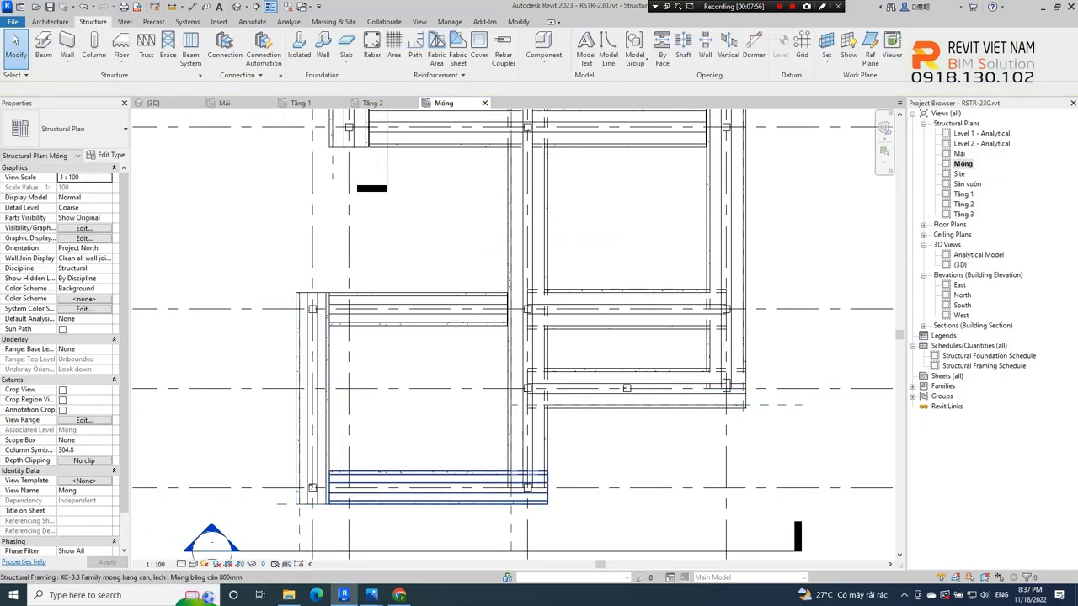
Step: Extend the upper foundation beam's left end into the column
scroll(441, 424, "up", 2)
left_click(441, 489)
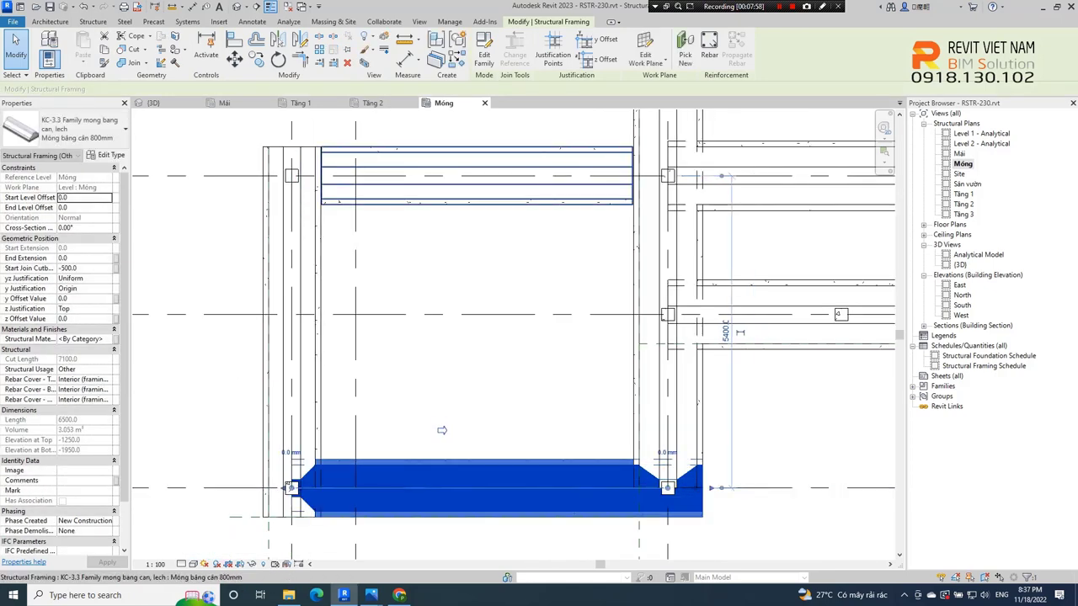
left_click(442, 176)
left_click(291, 354)
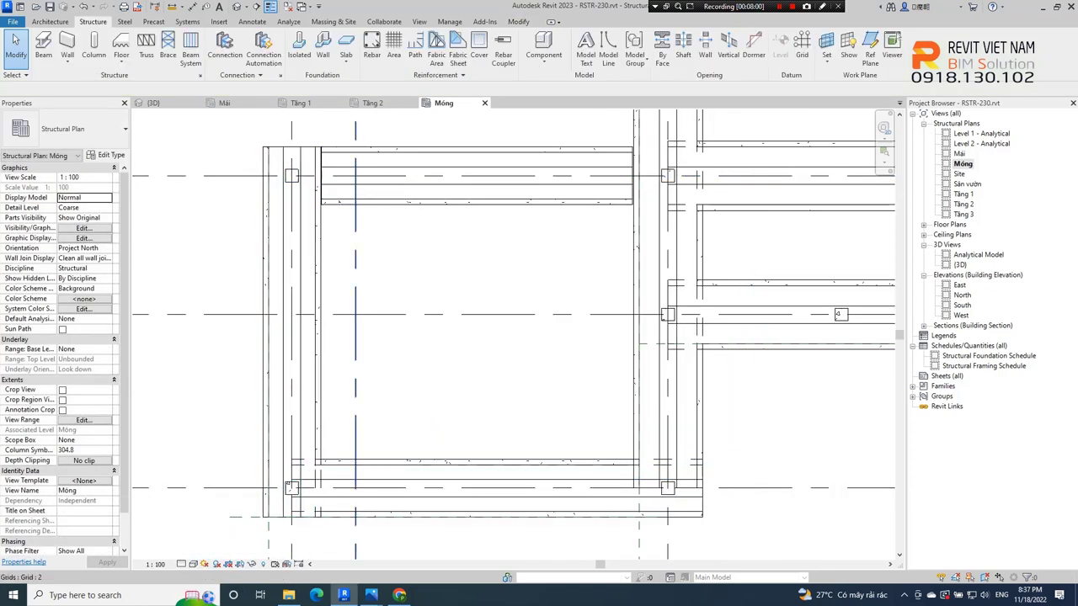
scroll(321, 177, "up", 2)
key("Escape")
left_click(354, 177)
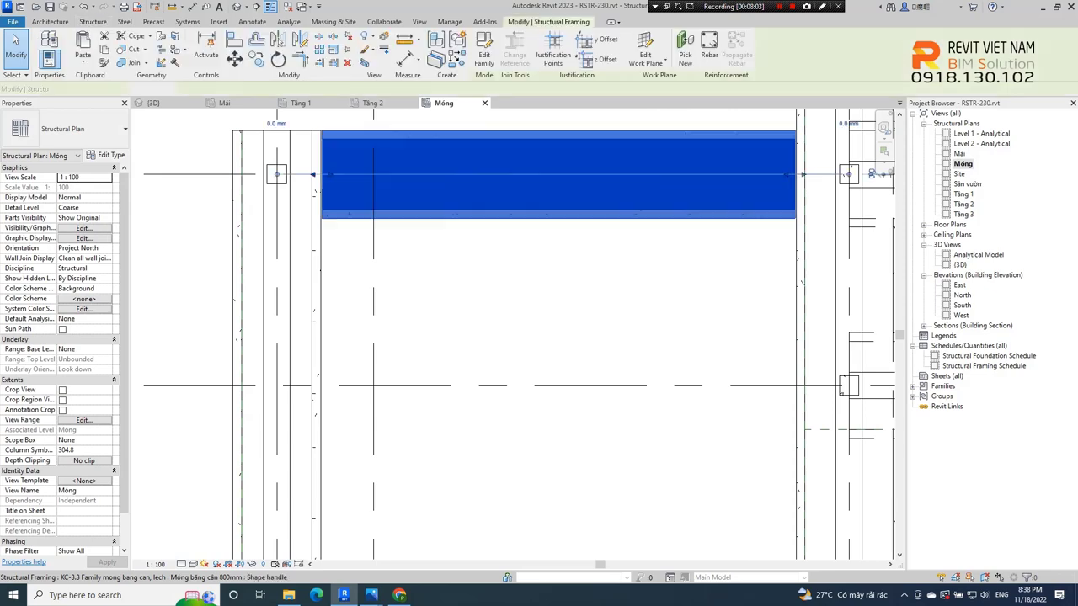
left_click_drag(313, 174, 265, 175)
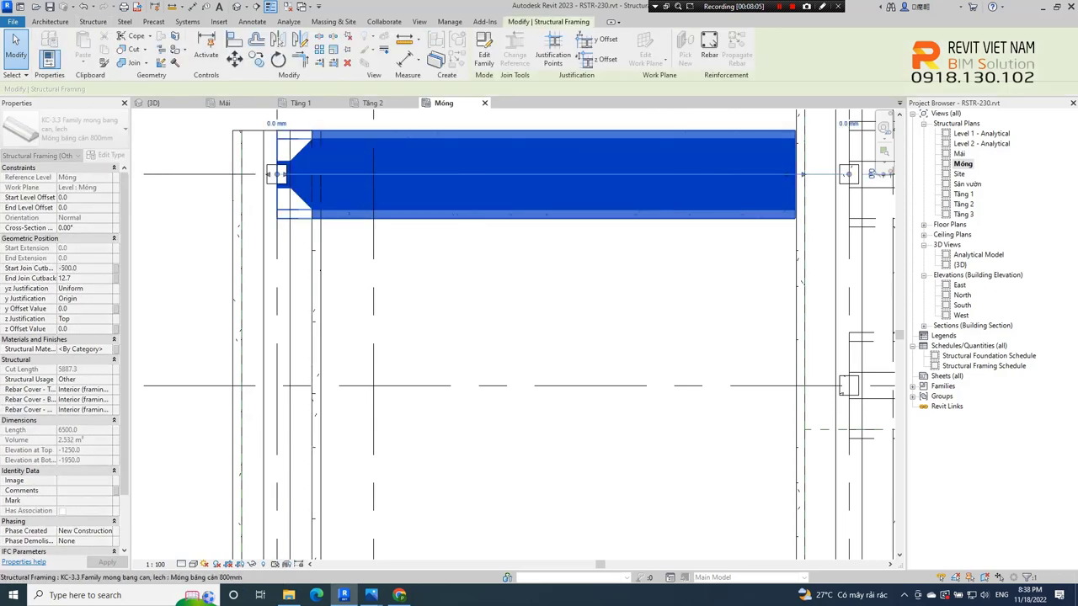
scroll(357, 434, "down", 2)
middle_click_drag(357, 435, 393, 477)
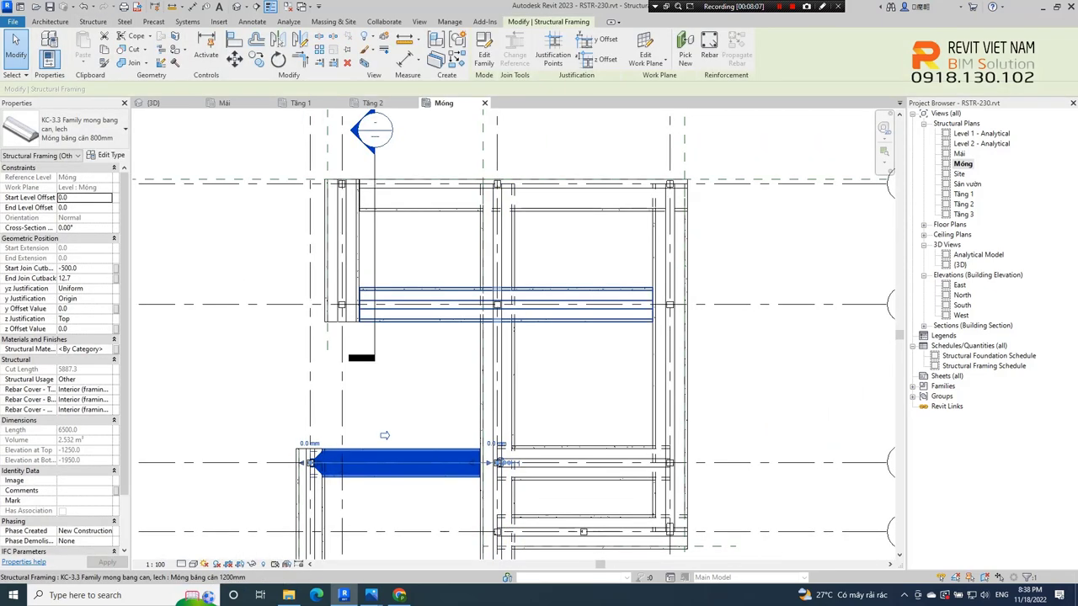
Step: Check the middle 1200mm beam and the grid A beam, then reframe the plan on grids A–E
left_click(510, 303)
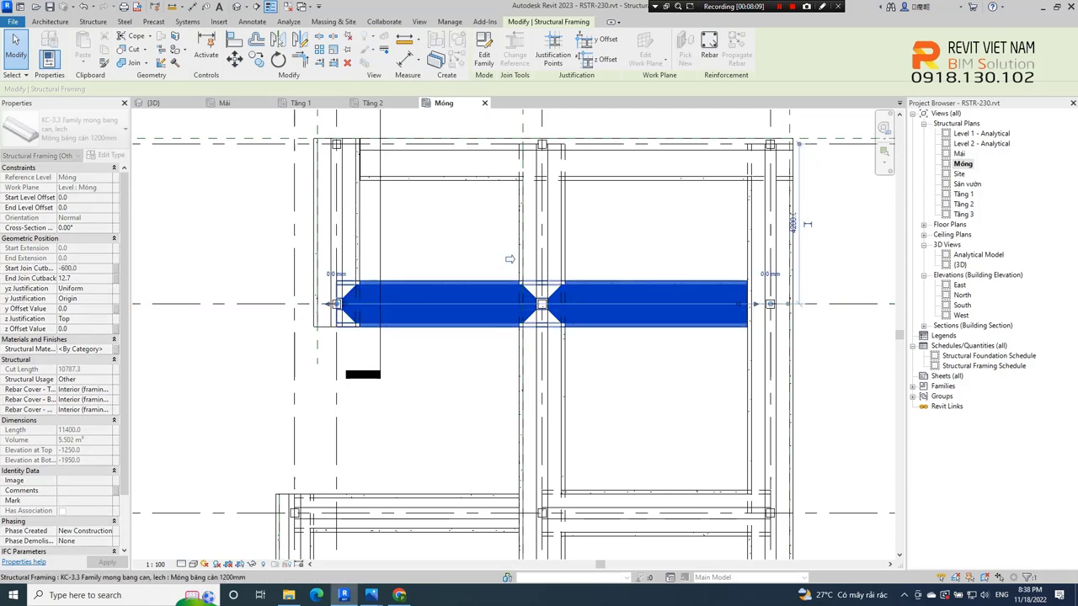
left_click(811, 143)
scroll(362, 150, "up", 2)
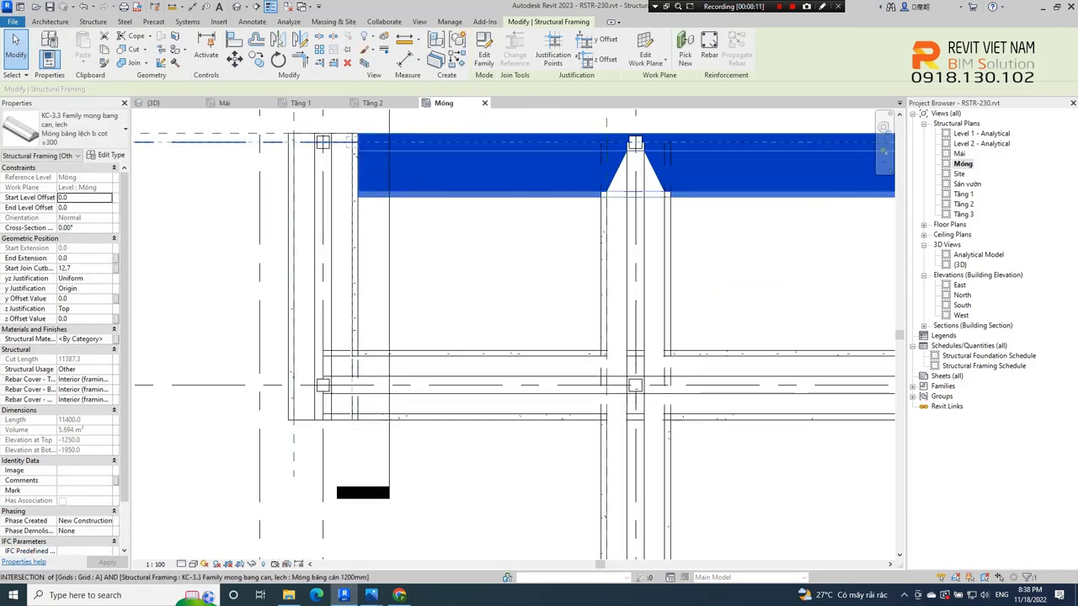
key("Escape")
scroll(355, 185, "down", 2)
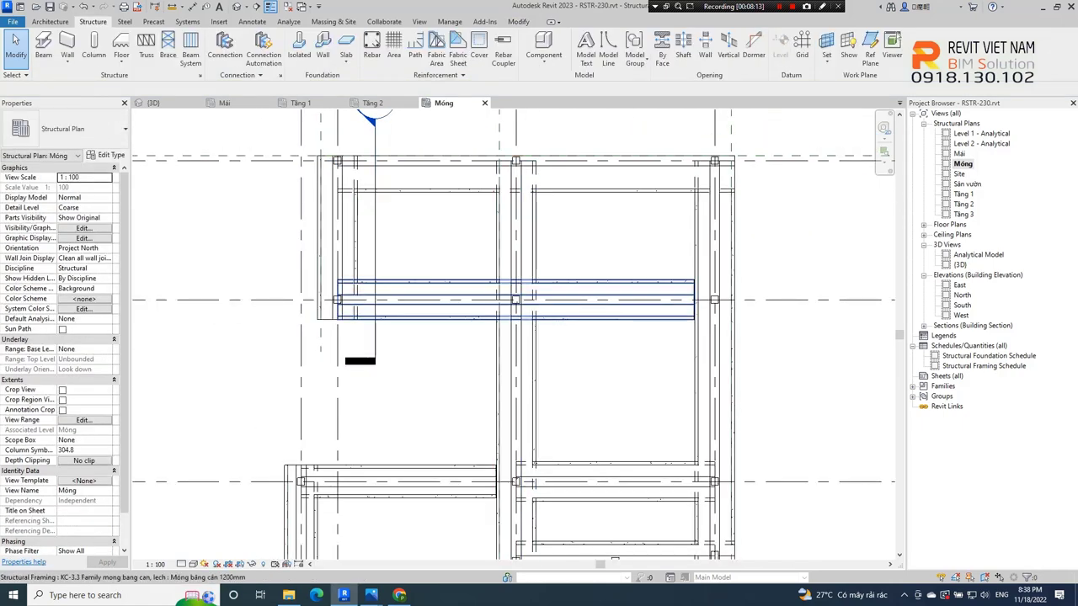
scroll(556, 299, "down", 1)
middle_click_drag(556, 299, 493, 215)
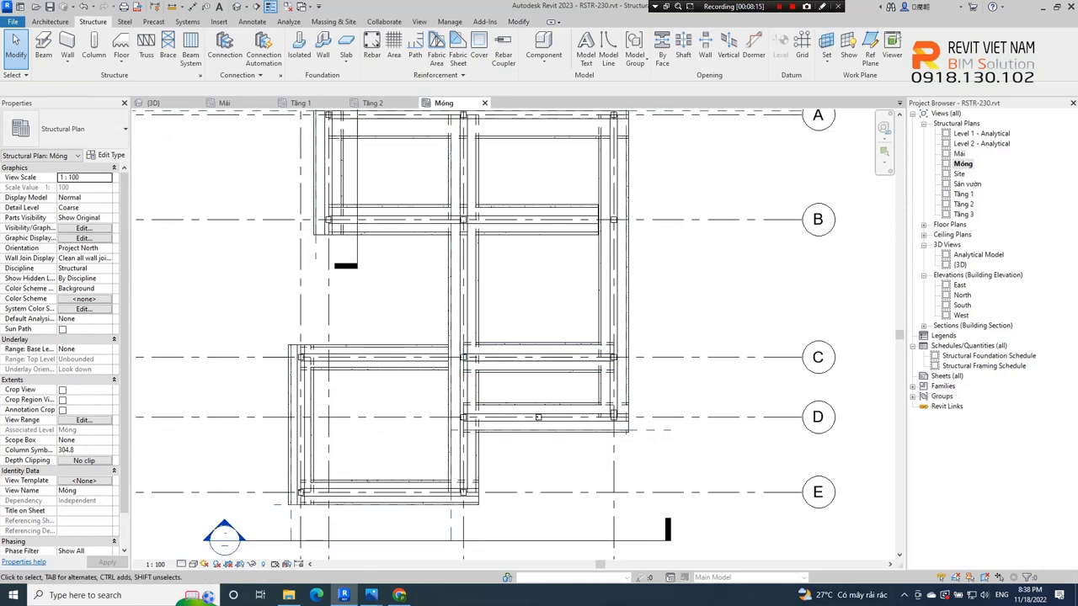
scroll(509, 349, "down", 1)
scroll(510, 349, "down", 1)
middle_click_drag(509, 349, 493, 381)
Step: Extend the grid B beam to the column (-600 cutback) and the grid C 800mm beam (-500/-600)
left_click(555, 284)
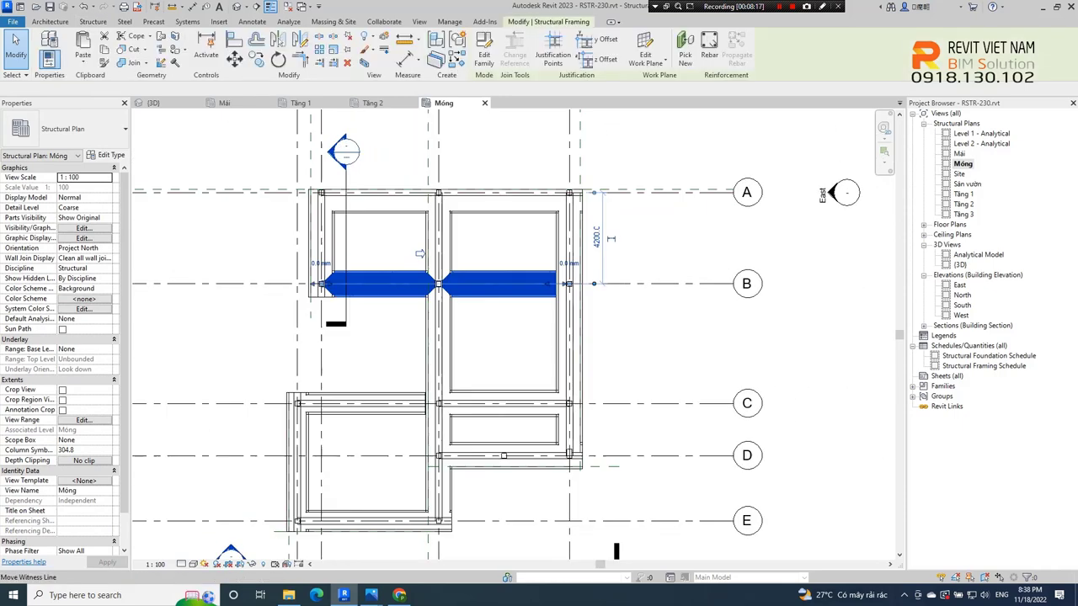
scroll(556, 283, "up", 4)
left_click_drag(552, 285, 552, 284)
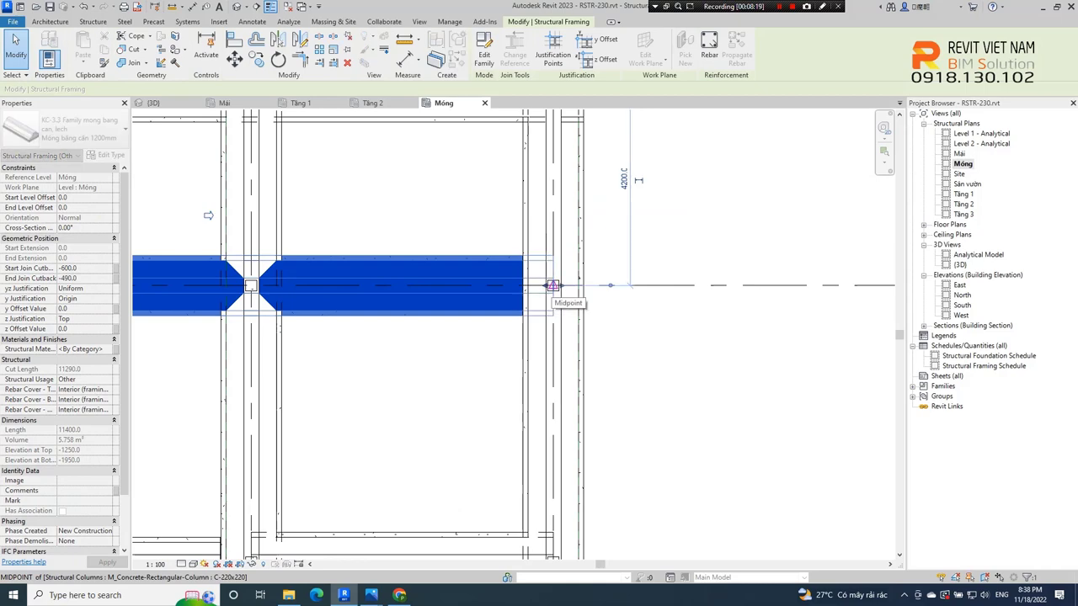
scroll(542, 289, "down", 2)
middle_click_drag(542, 289, 543, 259)
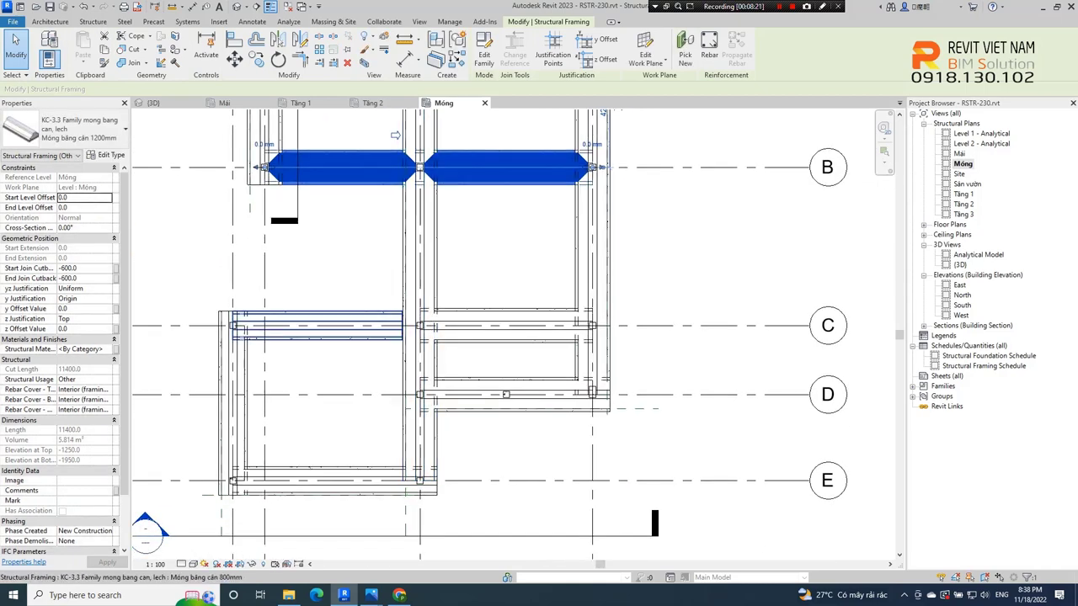
left_click(401, 325)
scroll(409, 325, "up", 3)
left_click_drag(444, 329, 444, 330)
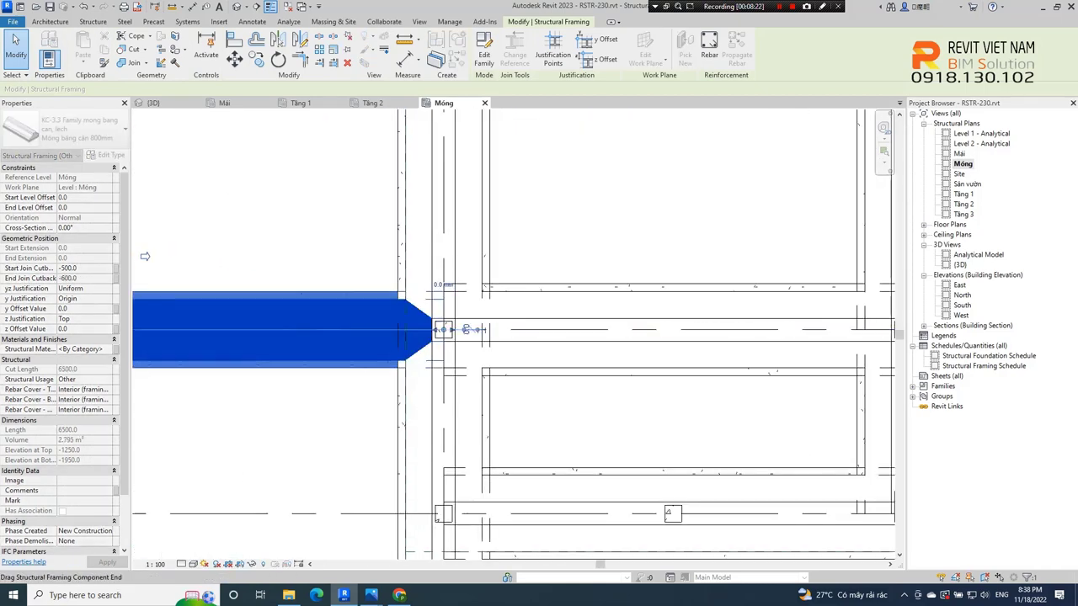
scroll(438, 324, "down", 3)
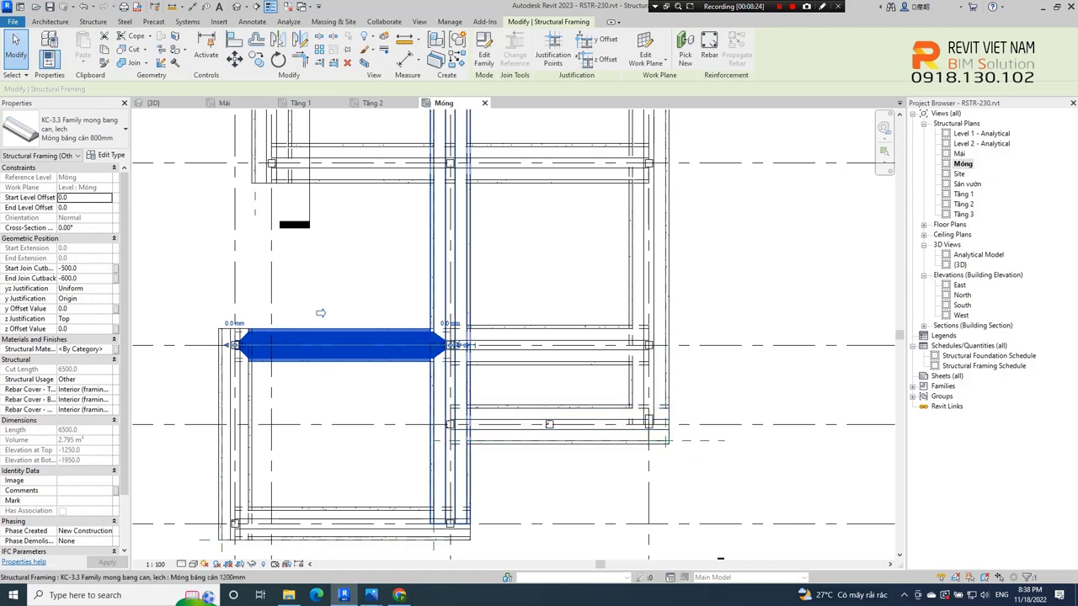
Step: Join the right vertical footing with its crossing footings, including grid D, dismissing the warning
key("Escape")
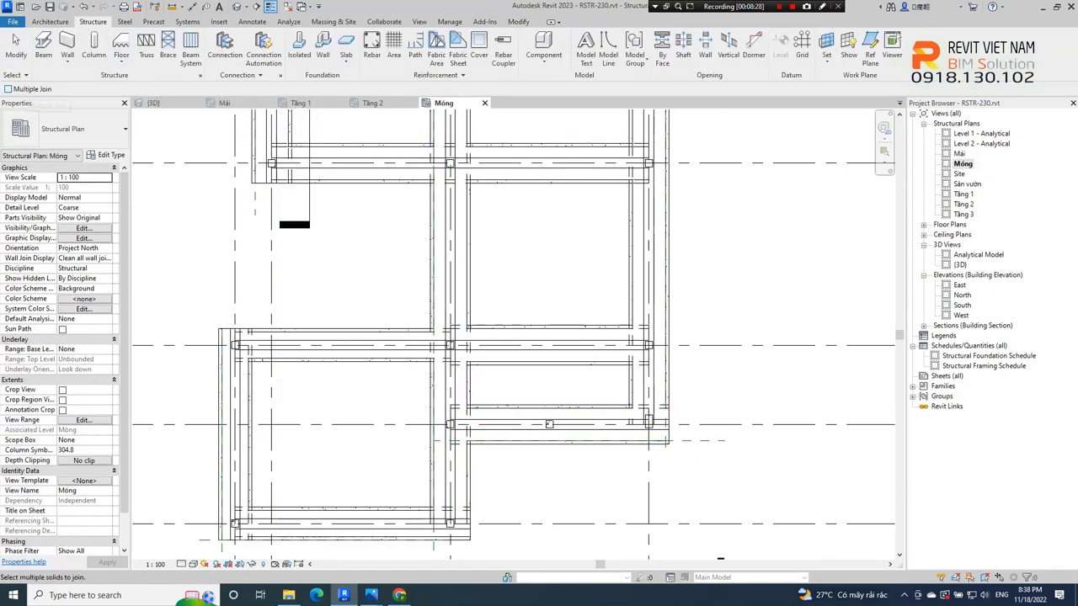
scroll(522, 434, "down", 2)
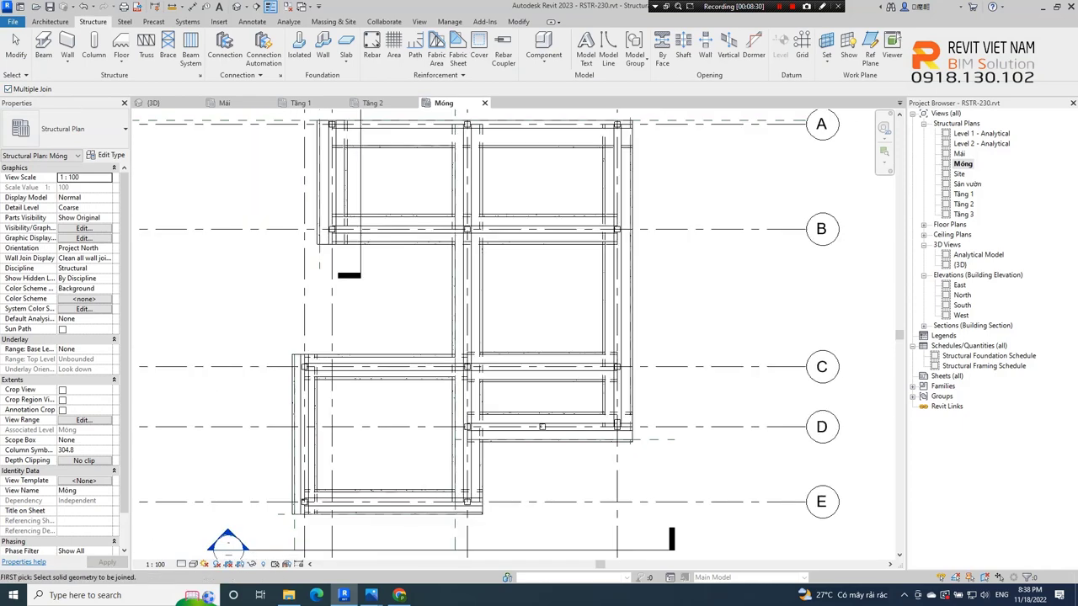
middle_click_drag(541, 427, 471, 440)
left_click(471, 441)
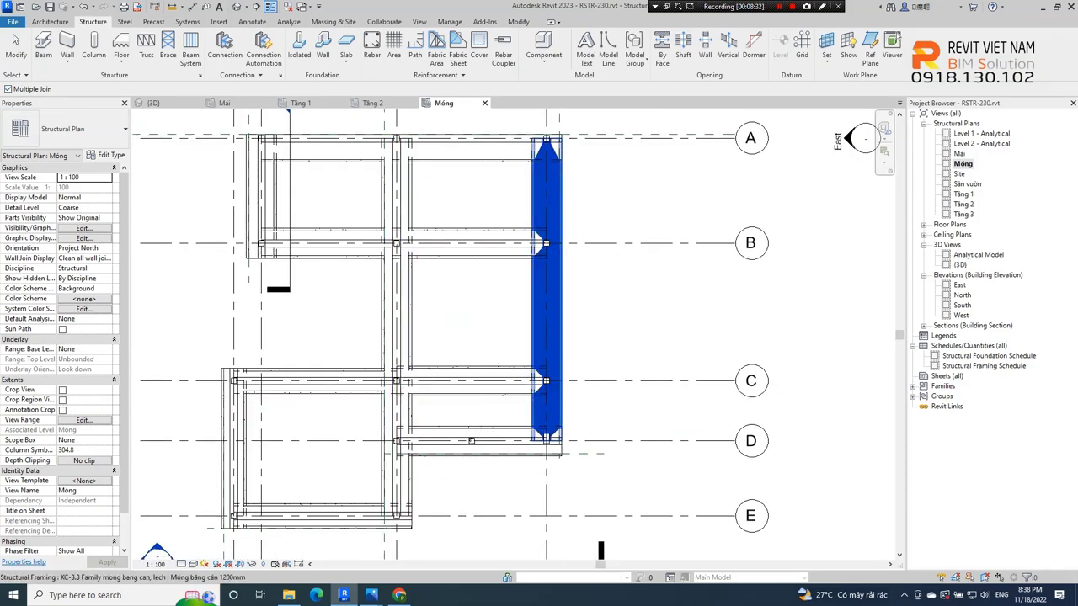
left_click(471, 440)
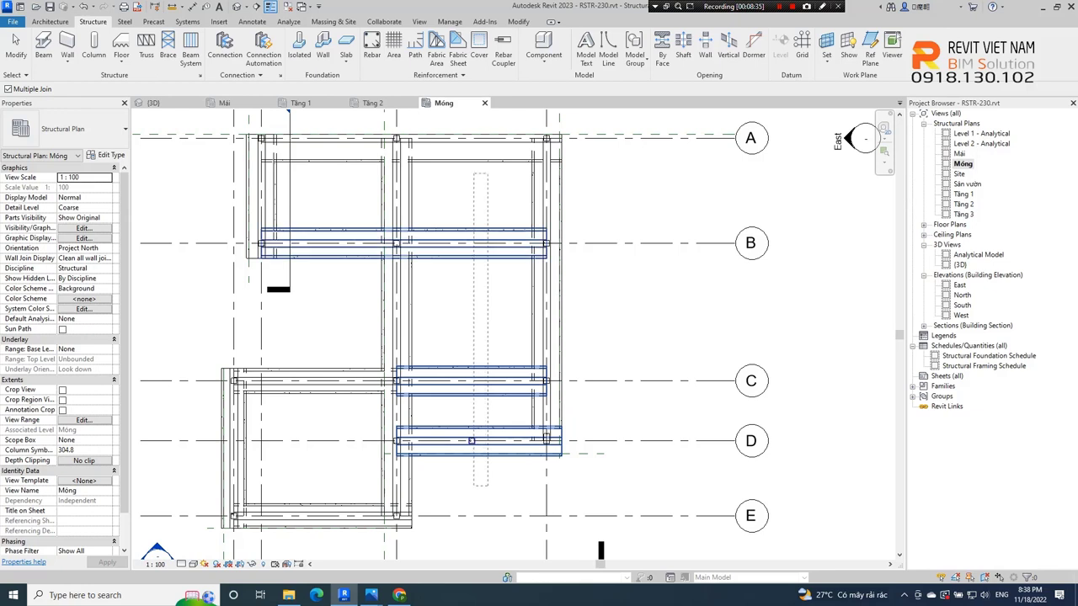
left_click(471, 440)
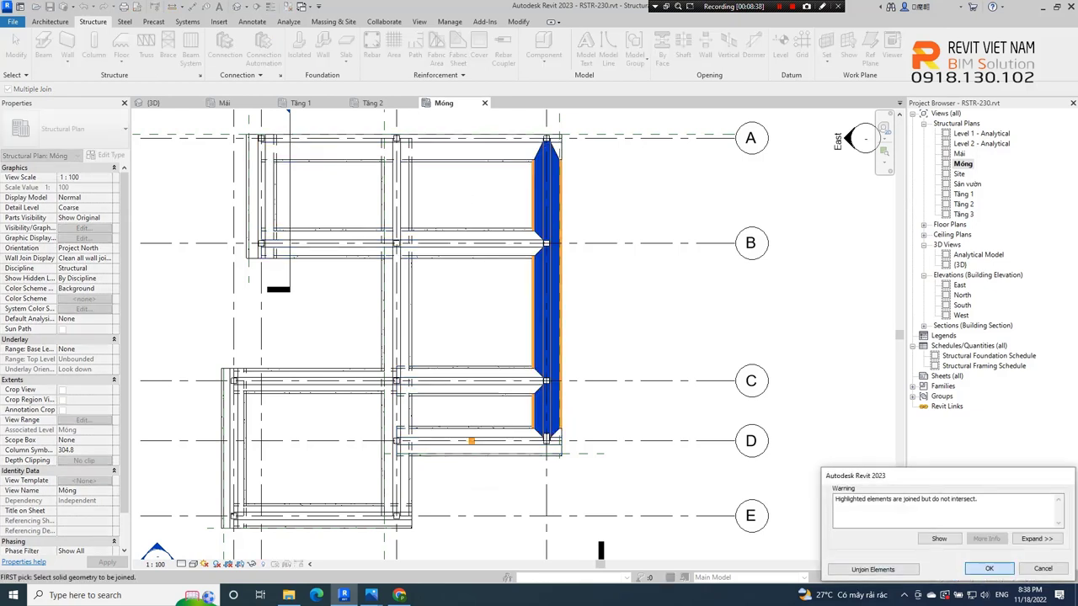
key("Return")
Step: Join the middle vertical footing and the left footings with their crossing footings
left_click(396, 337)
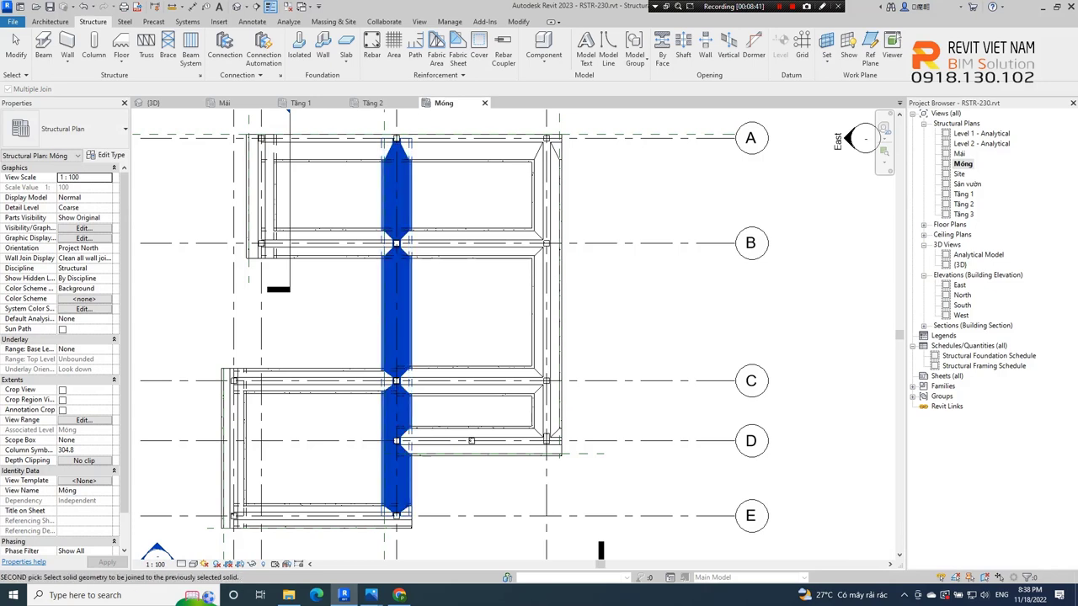
left_click(320, 516)
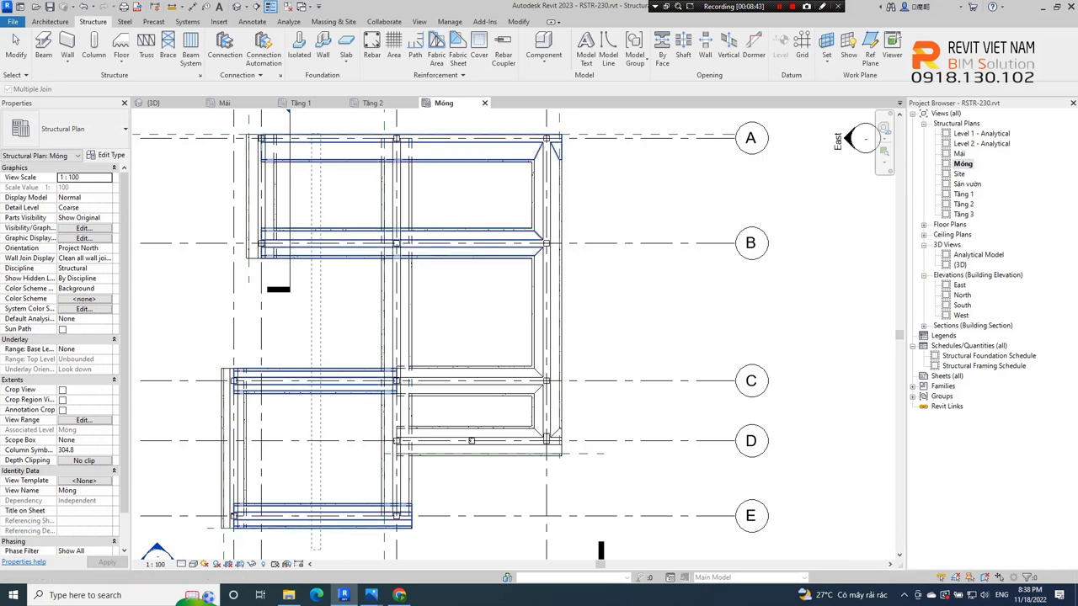
left_click(262, 193)
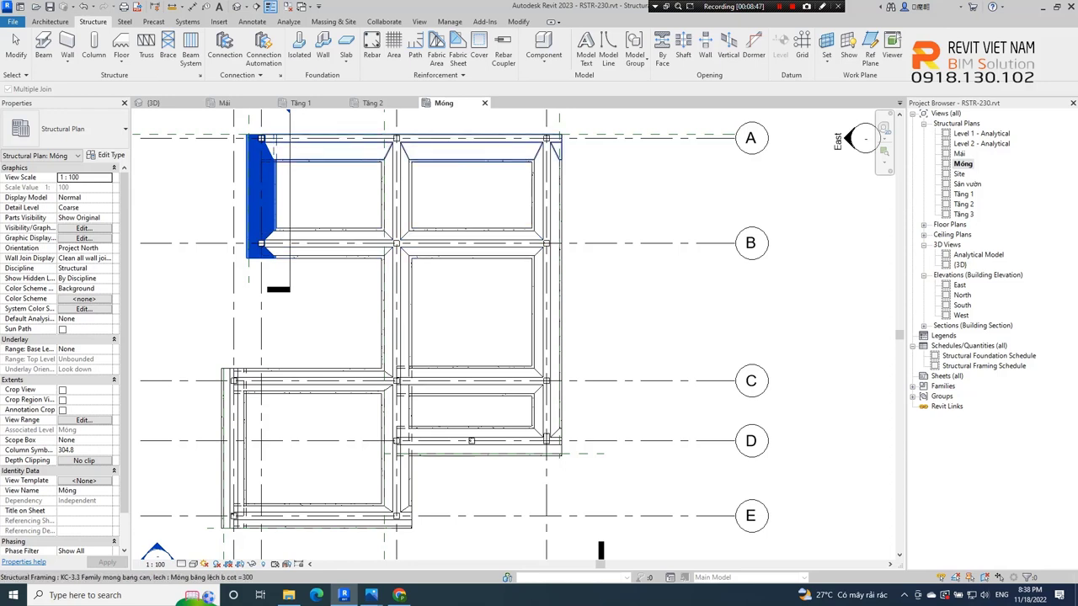
left_click(235, 447)
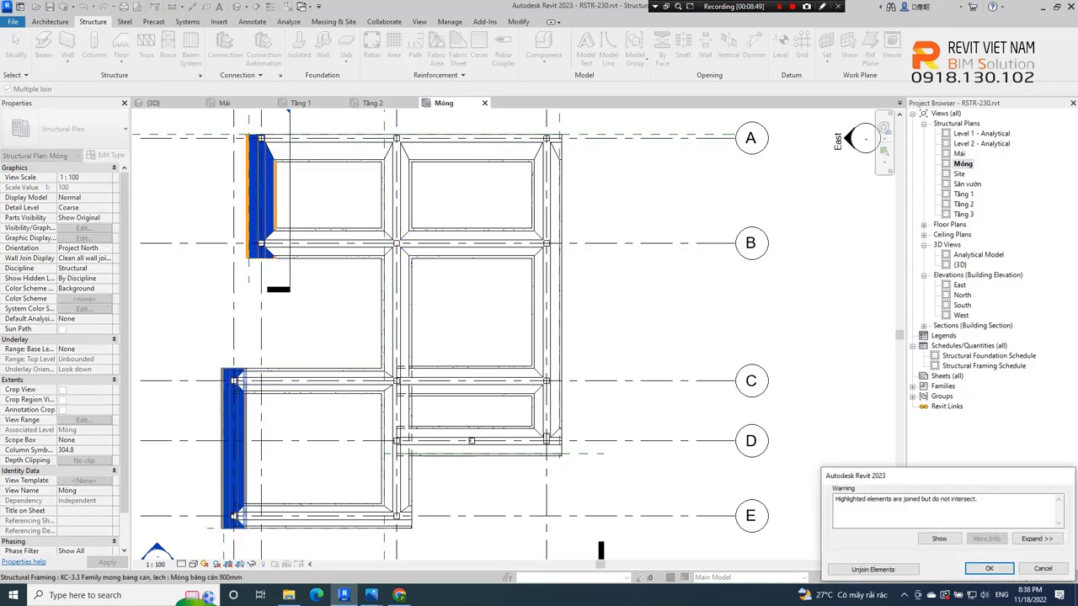
key("Return")
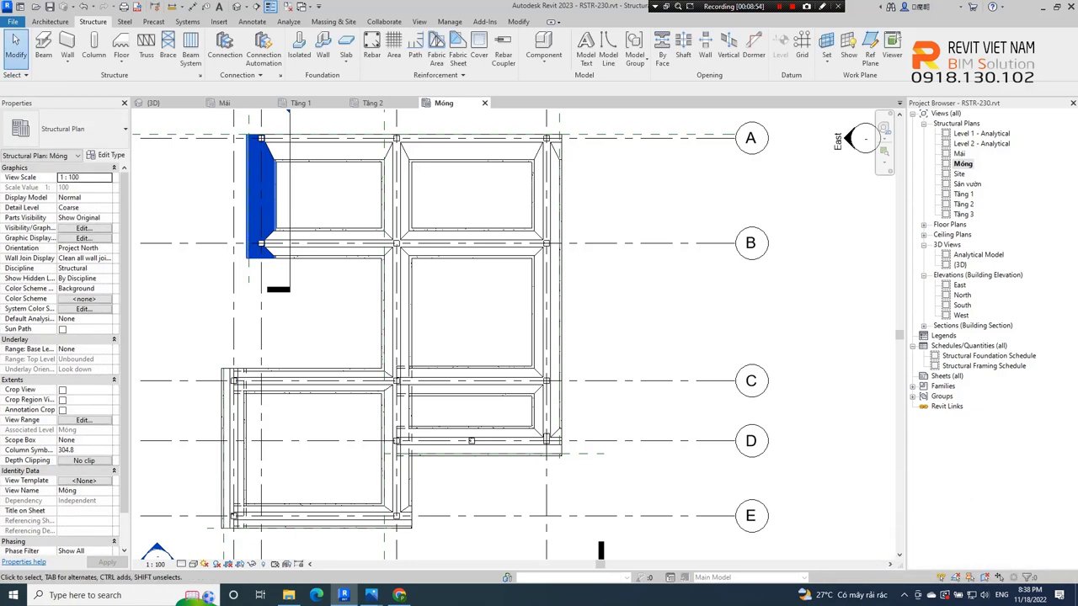
key("t")
key("r")
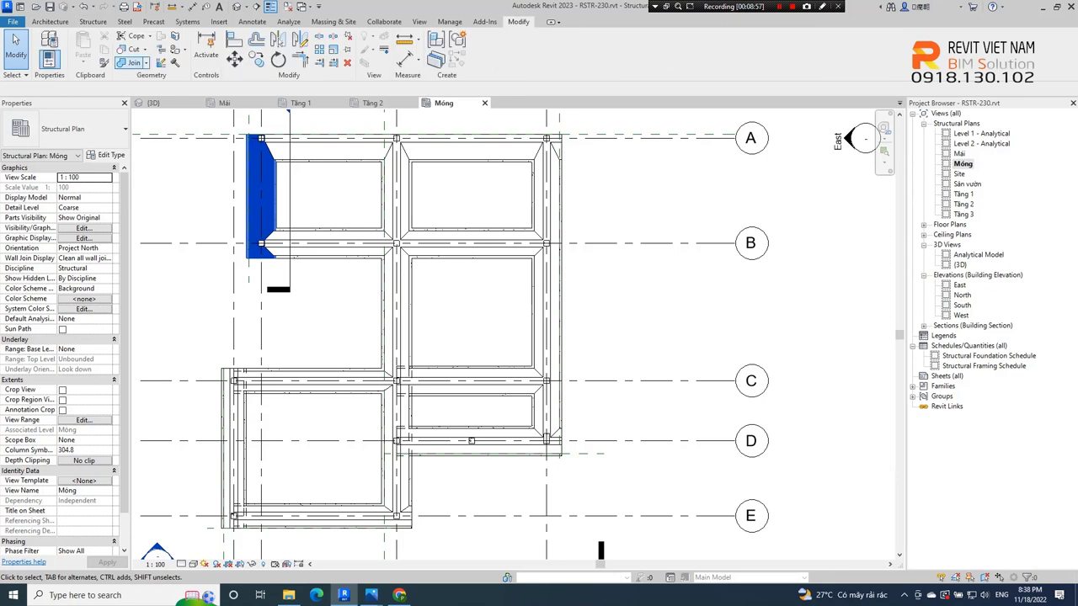
left_click(233, 446)
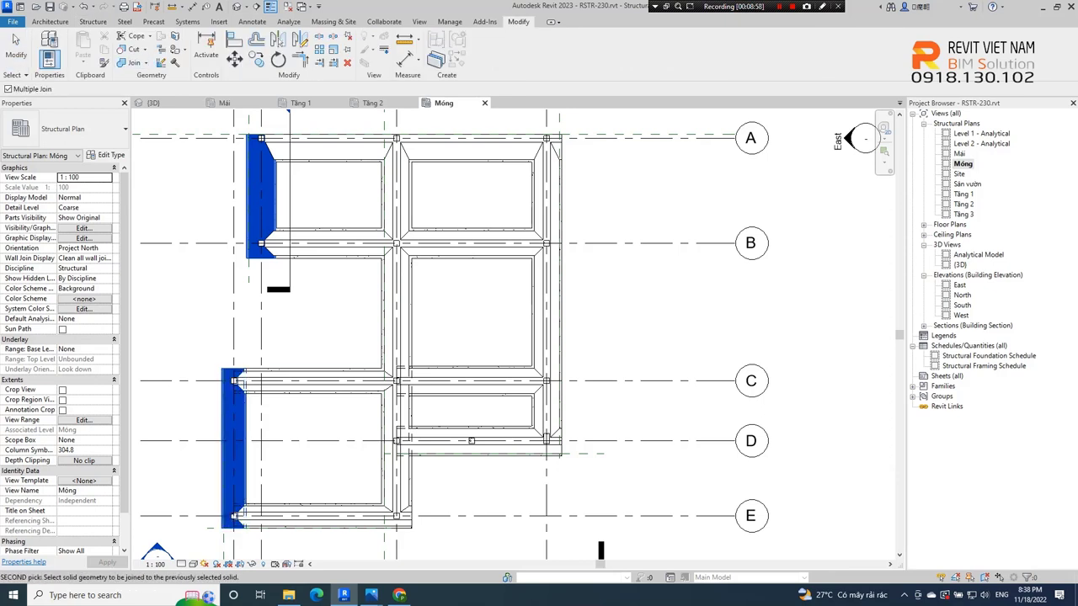
key("Escape")
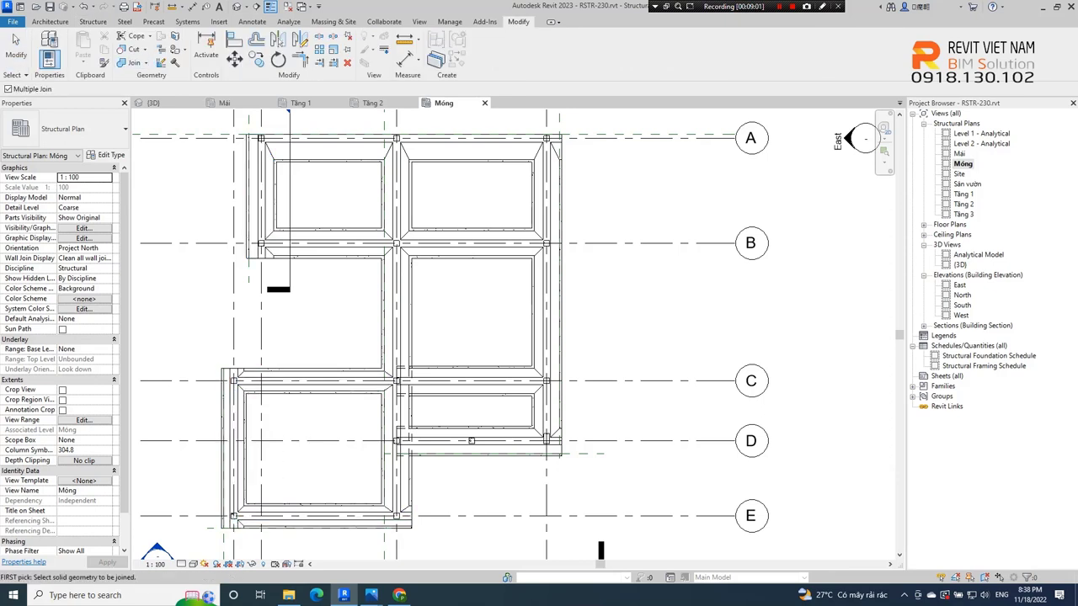
key("Escape")
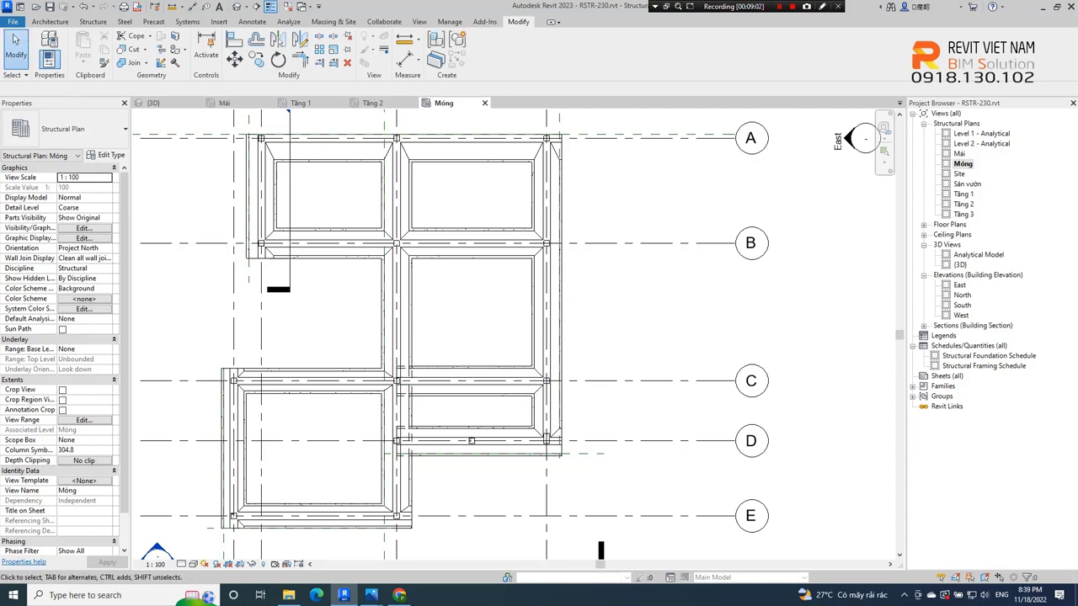
Step: Rerun Join Geometry (JO) to join the grid D footing to the central vertical footing
key("j")
key("o")
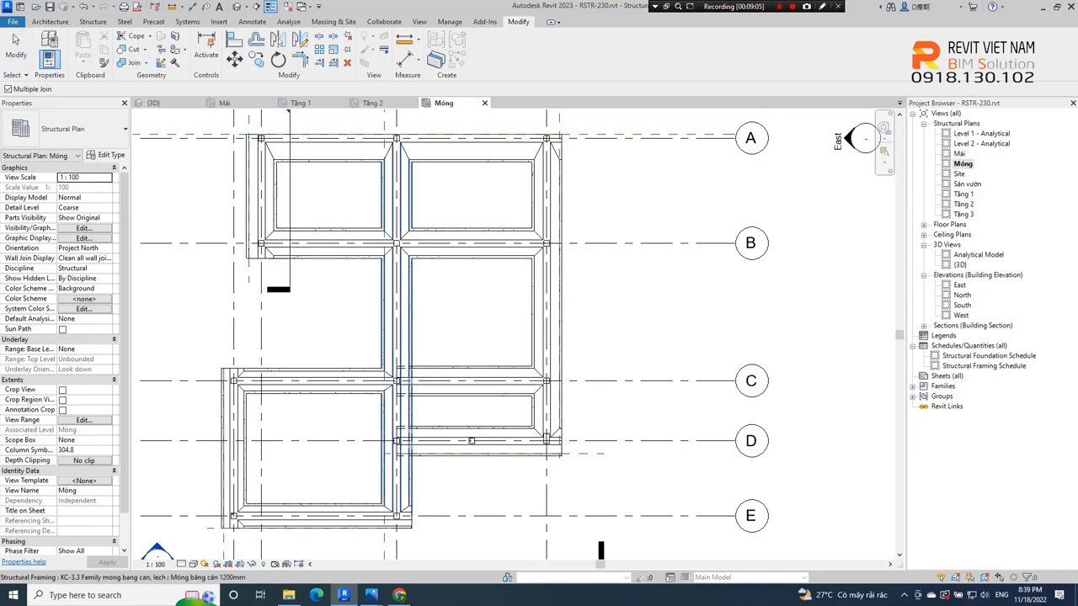
left_click(404, 421)
left_click(471, 441)
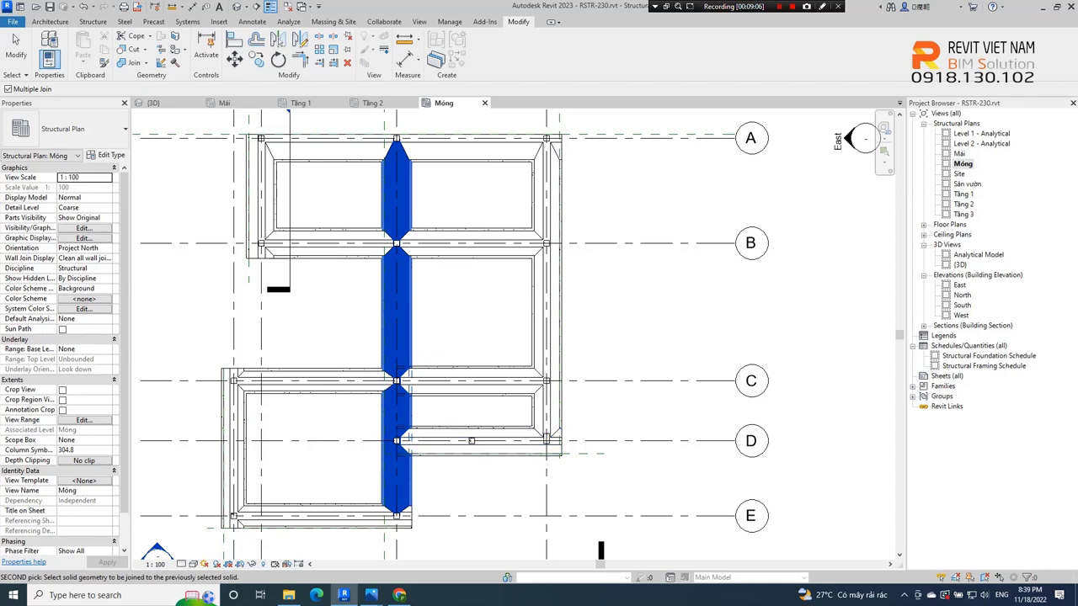
key("Escape")
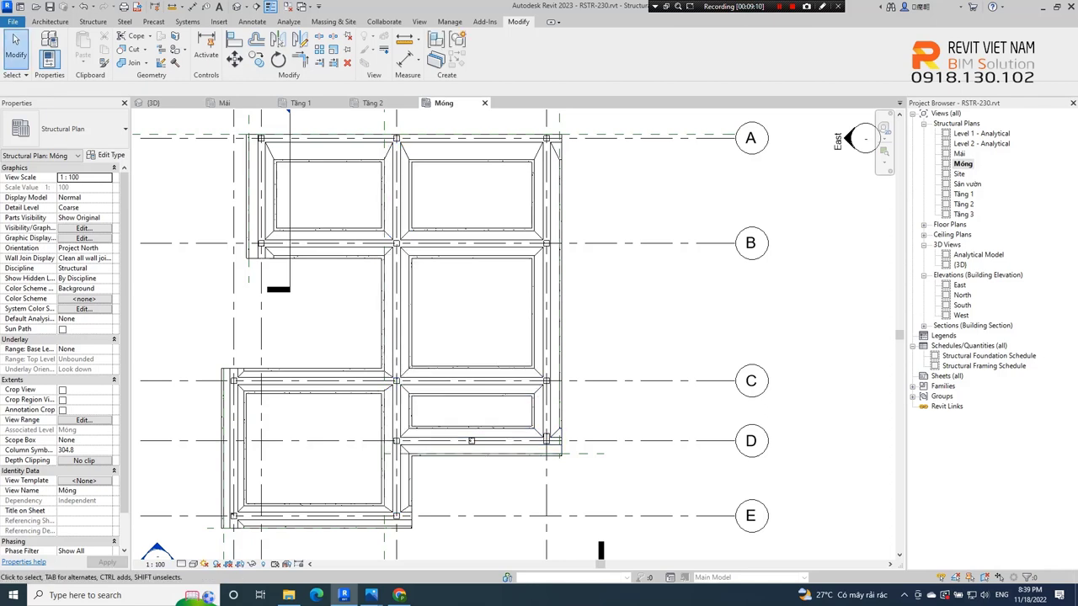
Step: In the {3D} view, orbit and zoom to a protruding footing corner to inspect the joins
left_click(241, 6)
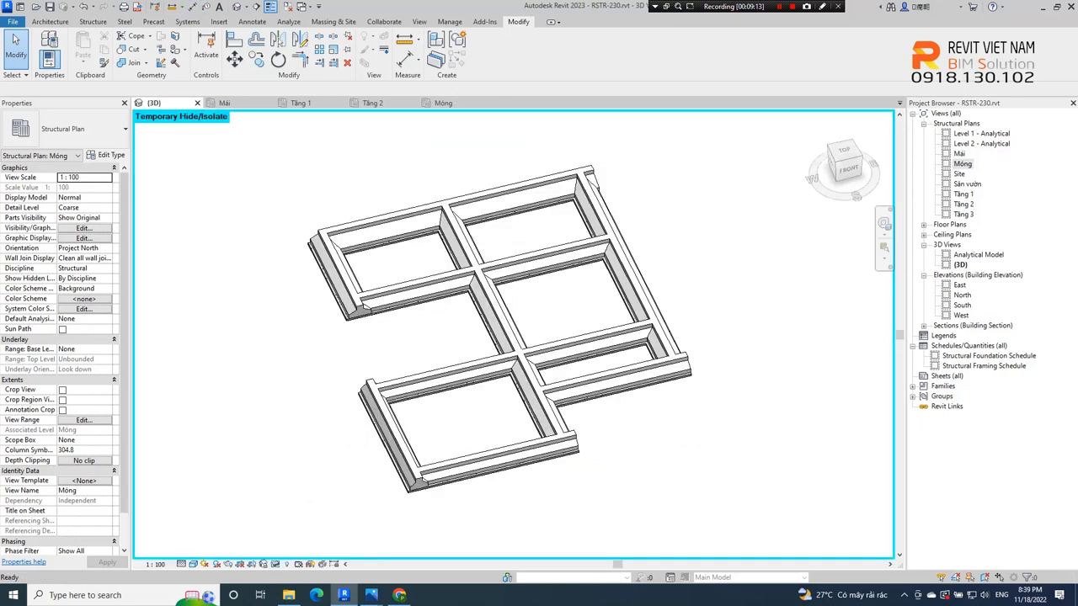
left_click(844, 160)
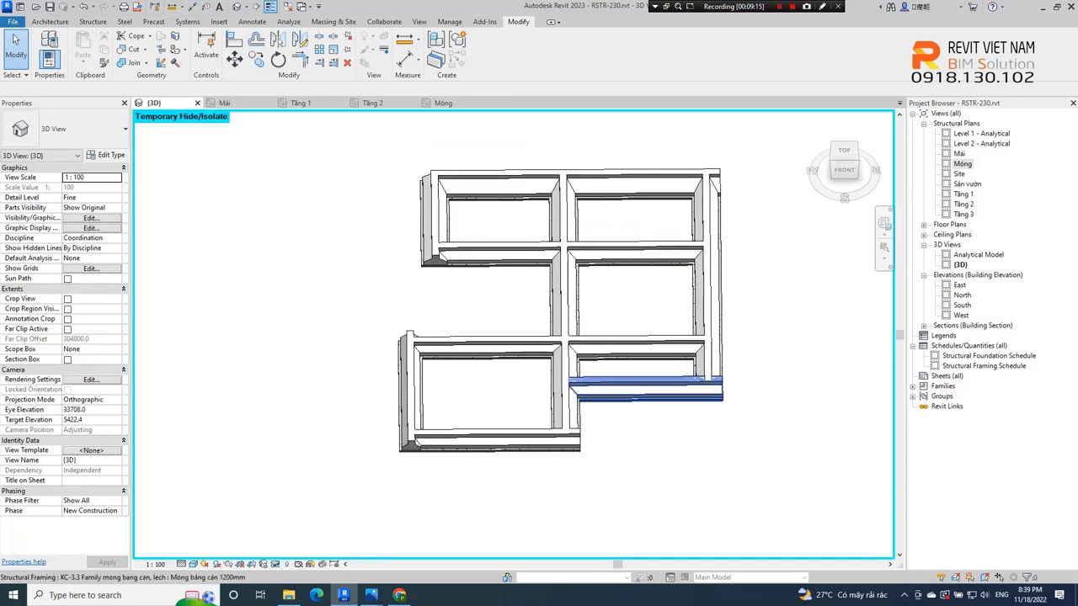
left_click(644, 390)
middle_click_drag(645, 390, 691, 354, "shift")
key("Escape")
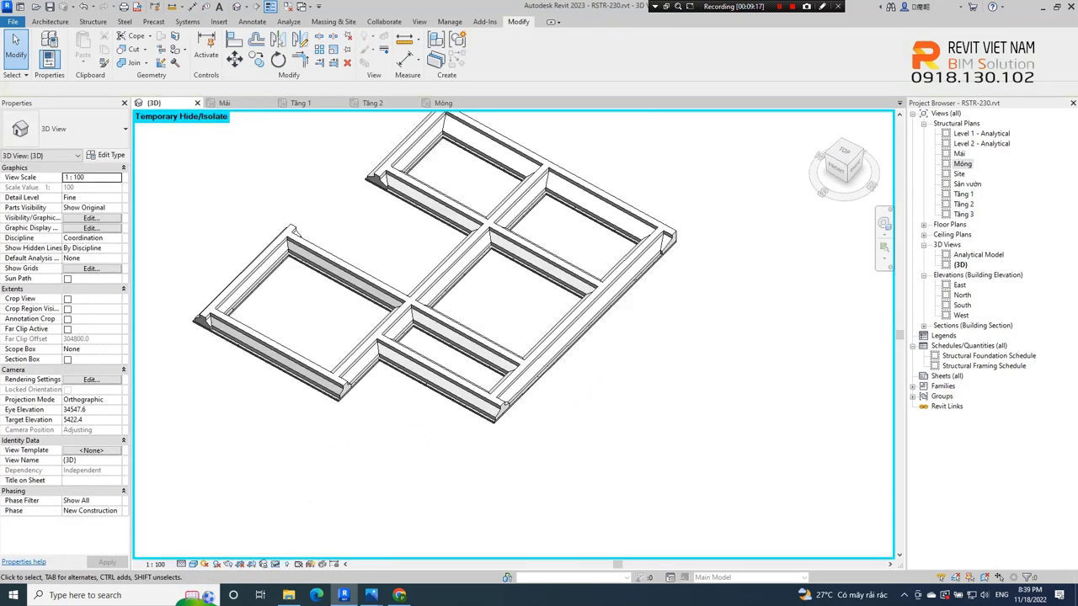
scroll(589, 295, "up", 4)
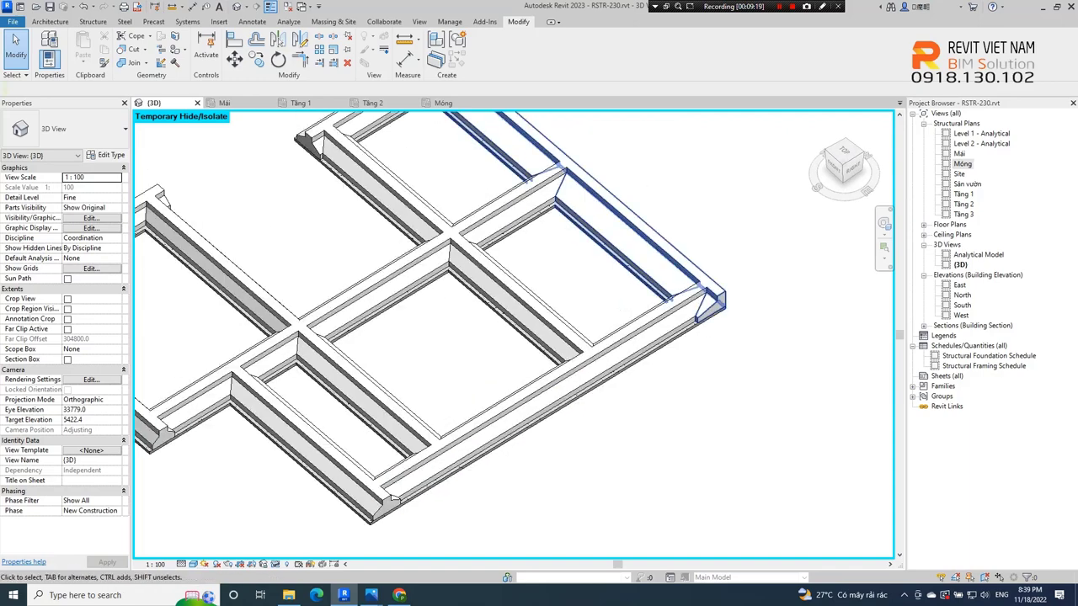
middle_click_drag(590, 253, 664, 366)
scroll(371, 211, "down", 5)
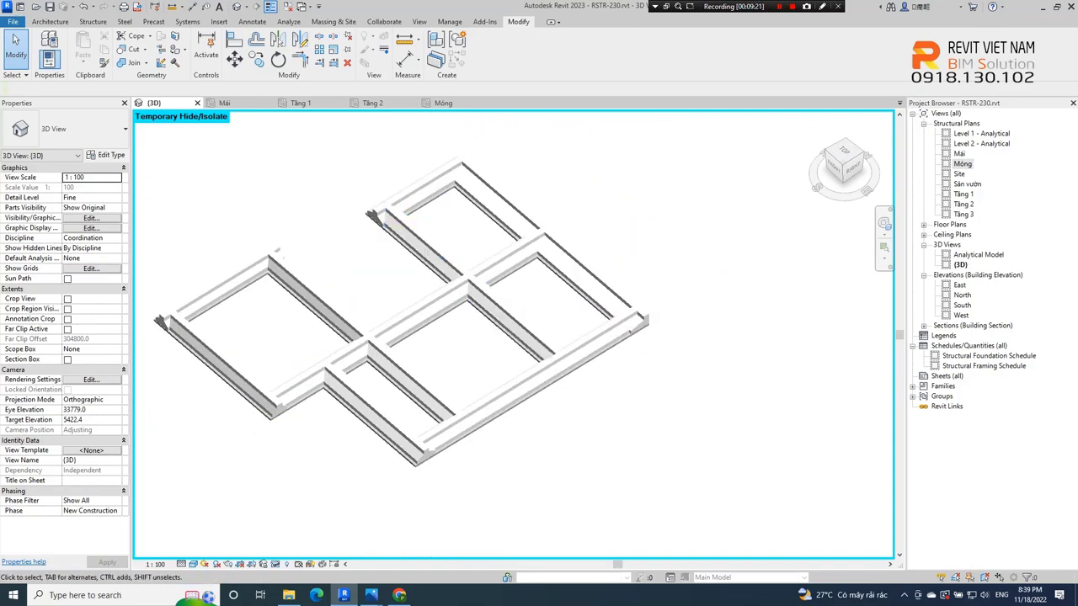
scroll(422, 438, "up", 4)
scroll(422, 438, "up", 3)
scroll(539, 320, "up", 2)
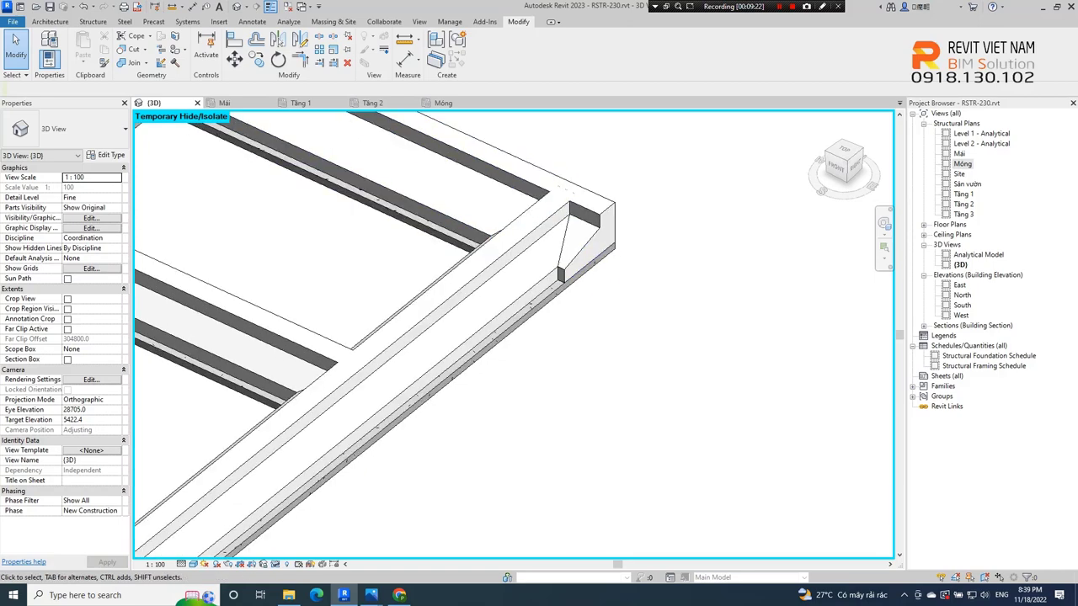
key("Escape")
Step: Start a By Face opening on the protruding footing's face and draw its first boundary line
left_click(662, 48)
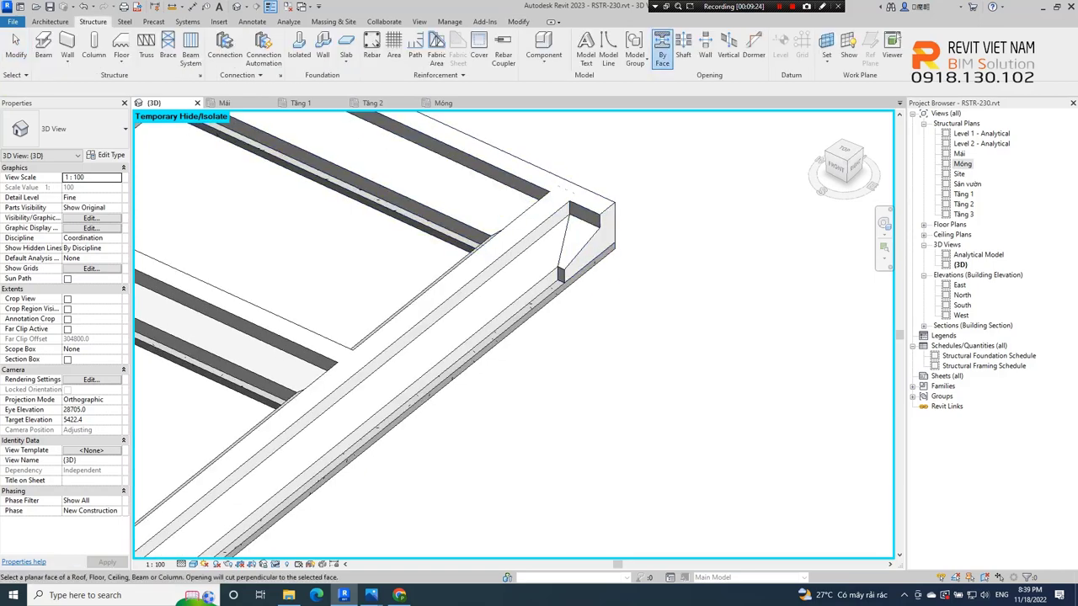
middle_click_drag(505, 337, 518, 432)
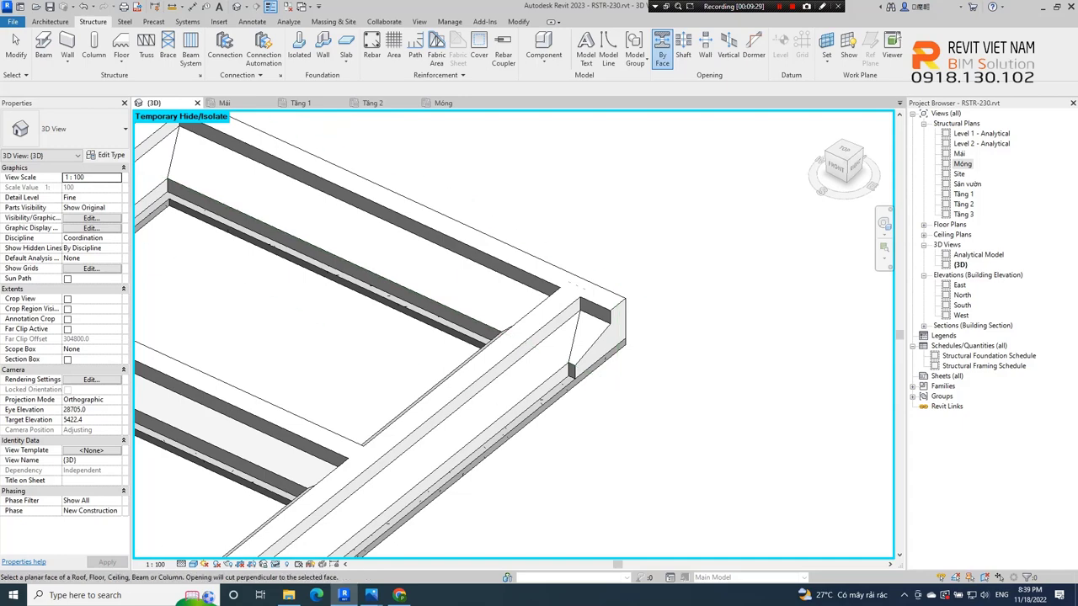
left_click(598, 337)
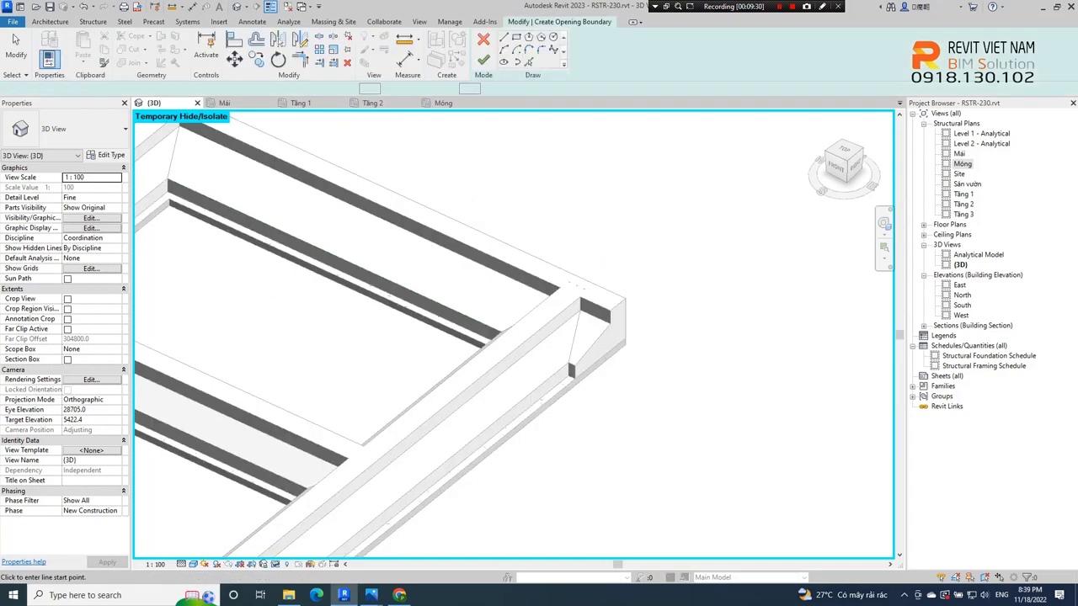
scroll(598, 308, "up", 2)
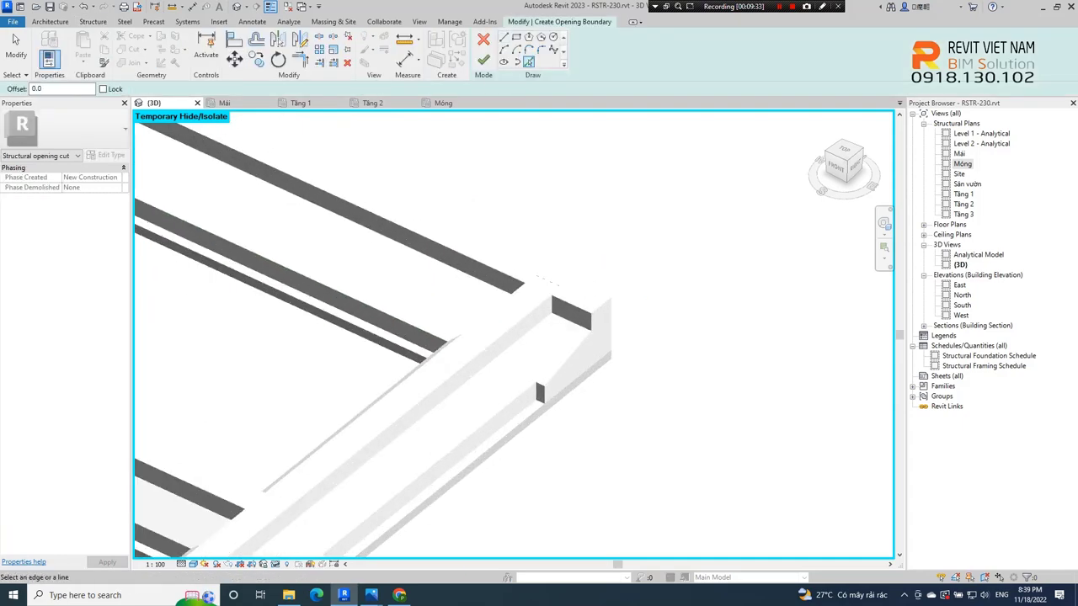
left_click(603, 304)
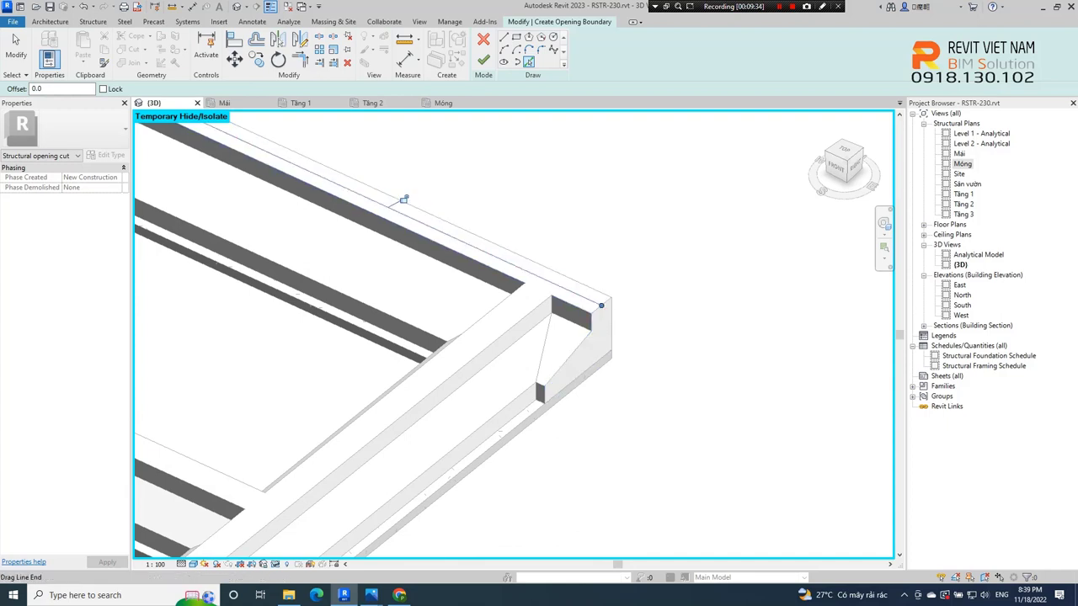
left_click(404, 200)
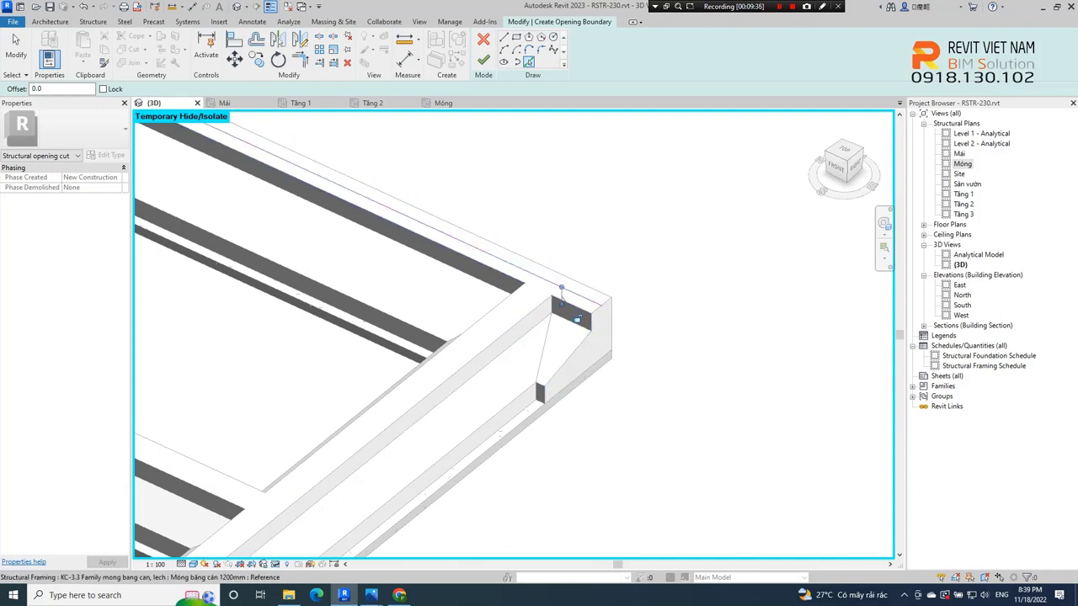
Step: Trace the footing end's edges, trim them to a corner with TR, and finish the opening
mouse_move(593, 336)
middle_mouse_down("shift")
mouse_move(592, 286)
mouse_move(573, 287)
middle_mouse_up("shift")
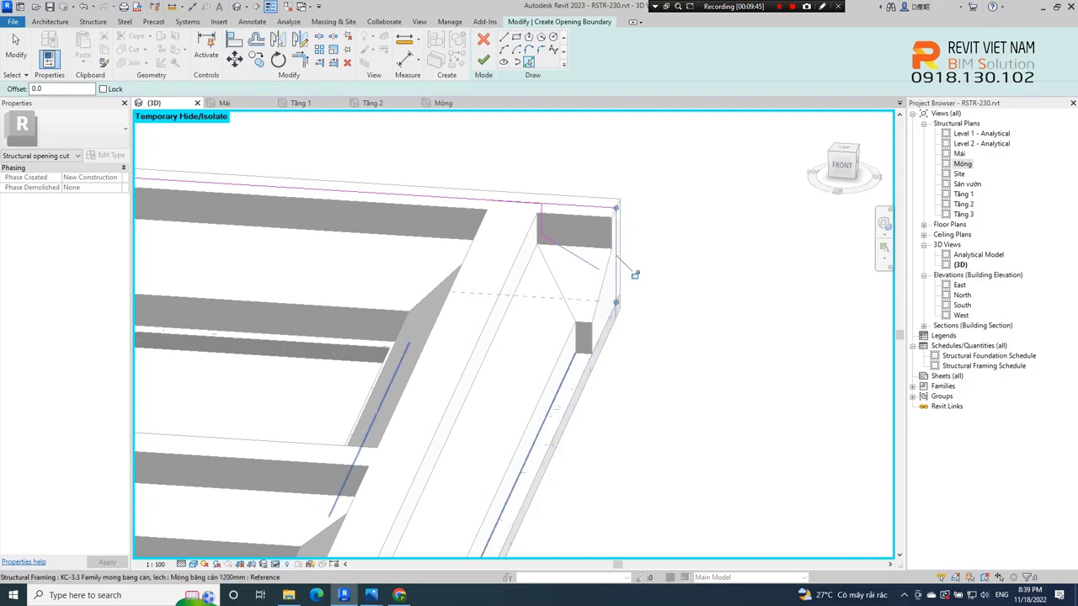
middle_click_drag(632, 270, 634, 251, "shift")
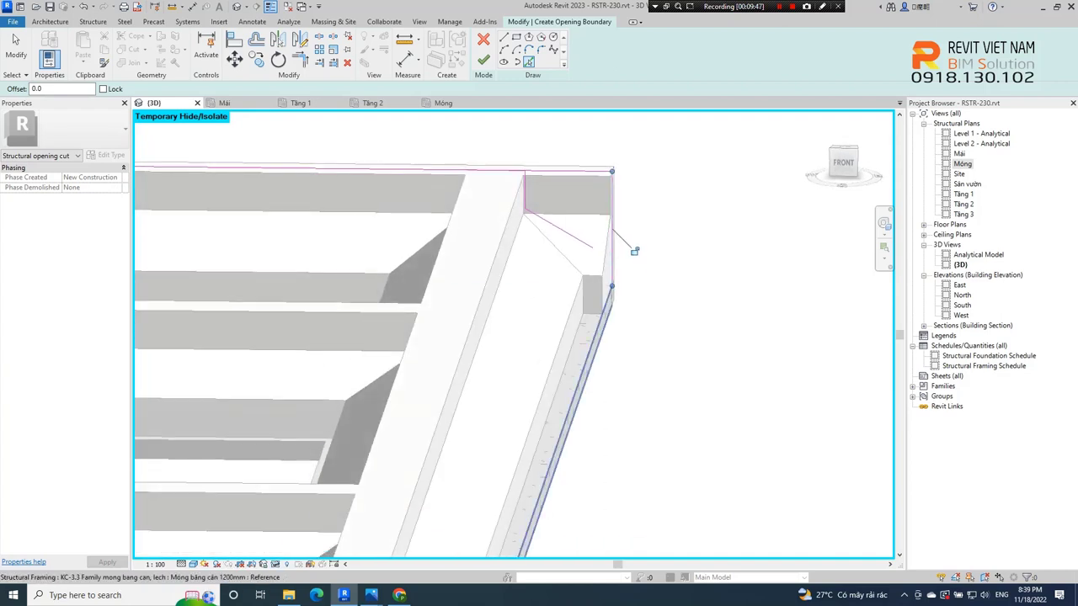
left_click(516, 268)
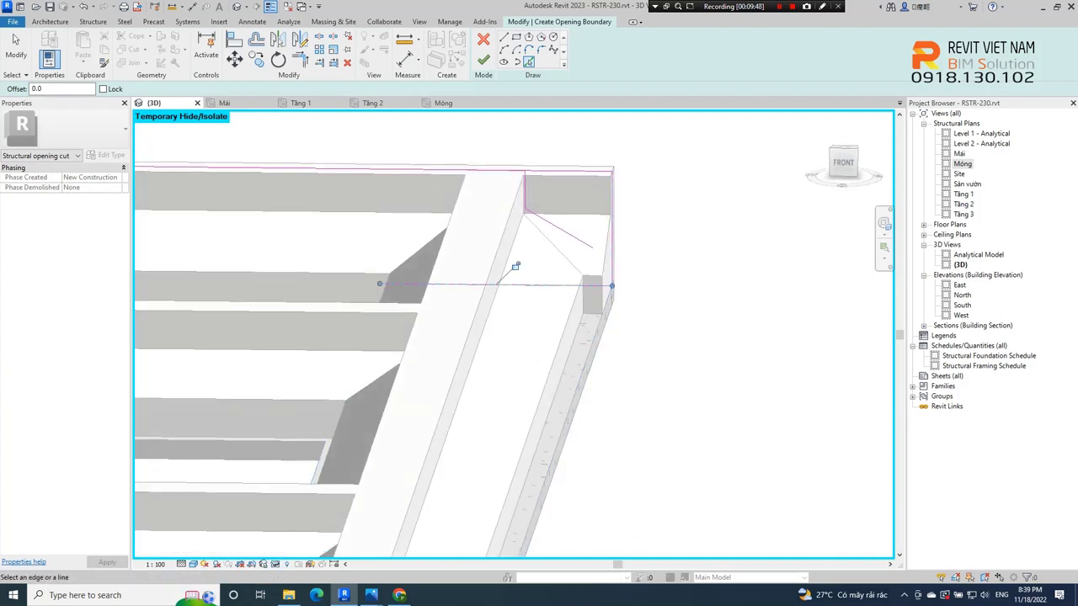
left_click(593, 271)
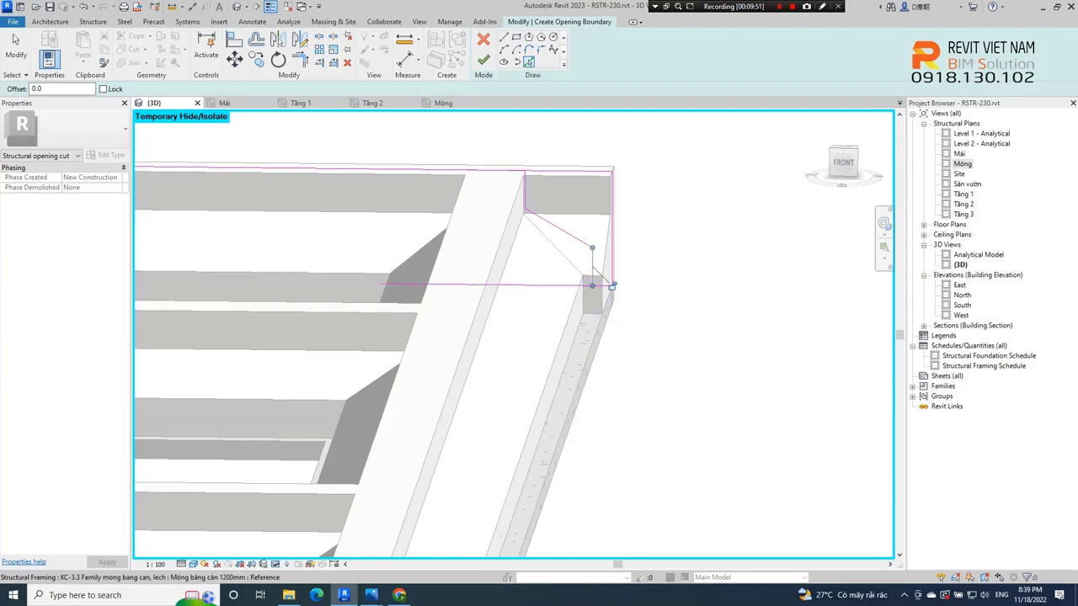
key("t")
key("r")
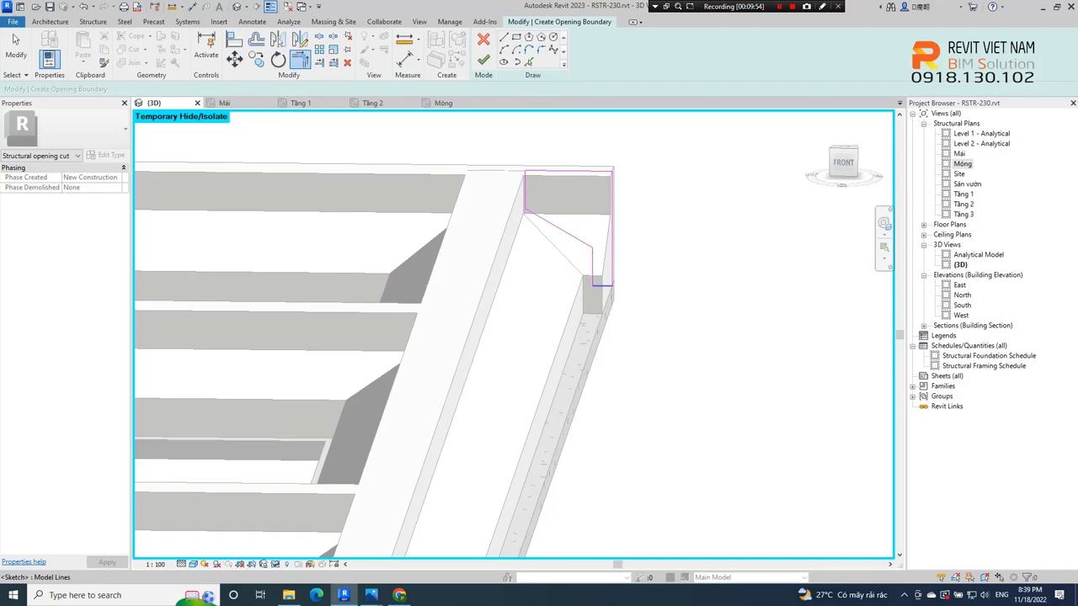
left_click(483, 59)
left_click_drag(845, 168, 842, 169)
Step: Cut a By Face opening bounded by the sloped haunch and bottom edges, trimmed to a corner
left_click(662, 53)
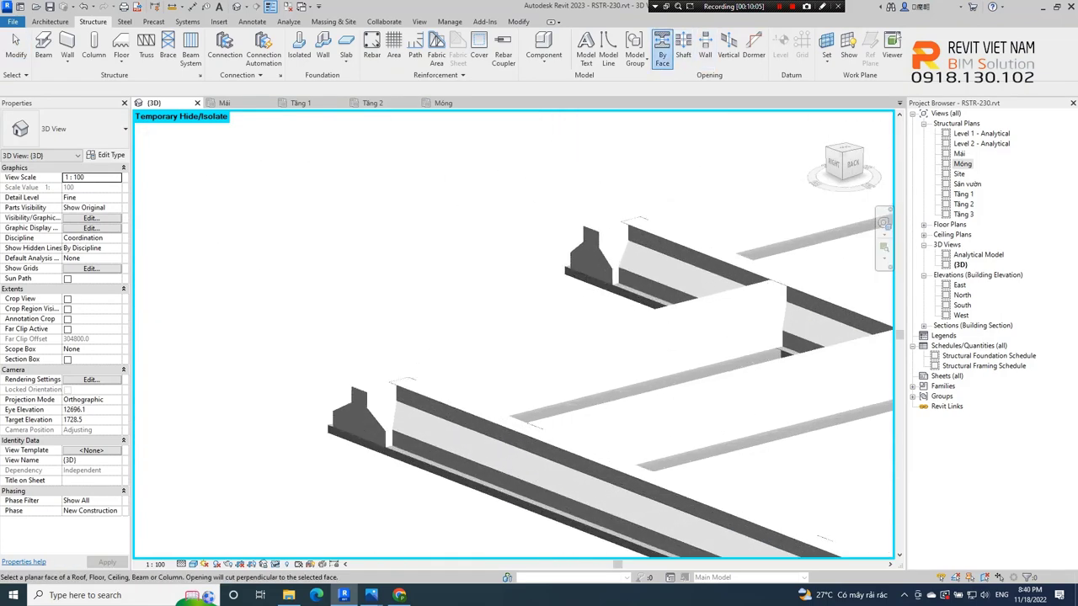
scroll(485, 257, "up", 4)
left_click(489, 262)
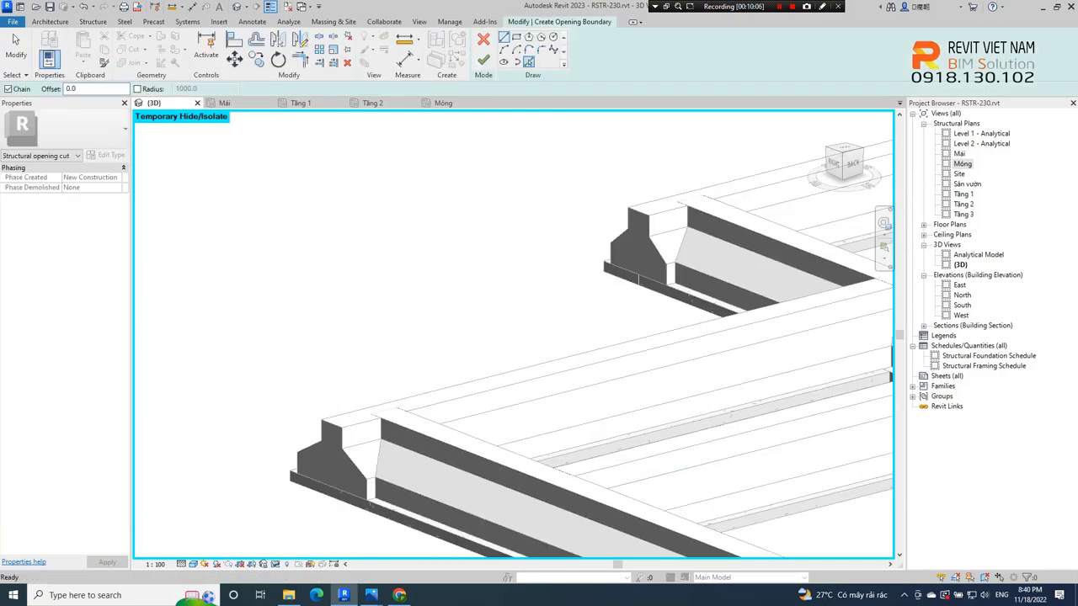
scroll(676, 302, "up", 2)
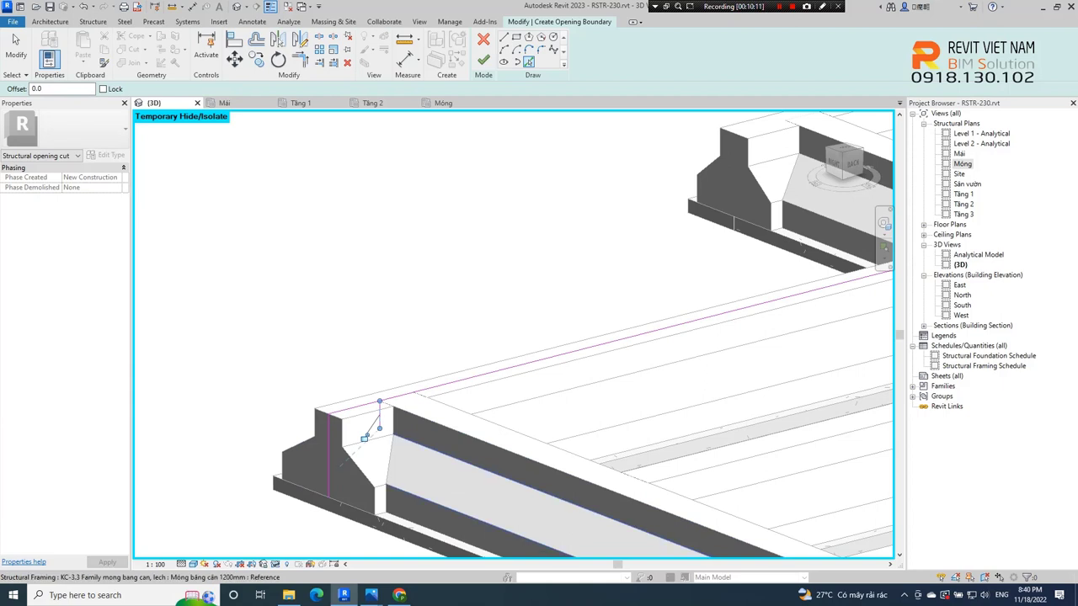
middle_click_drag(338, 446, 340, 362, "shift")
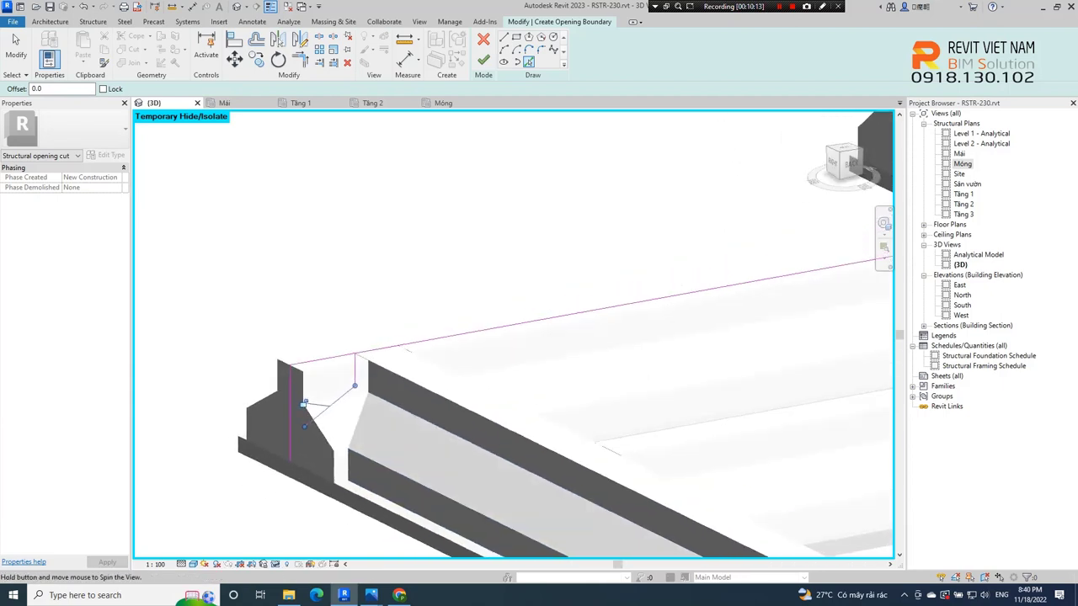
left_click(339, 362)
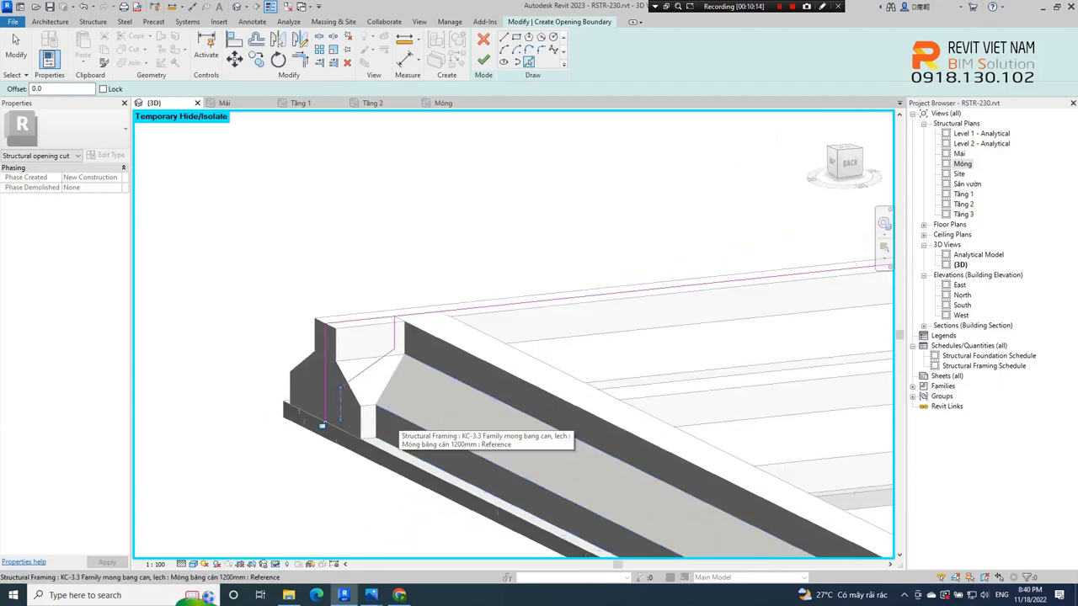
left_click(323, 422)
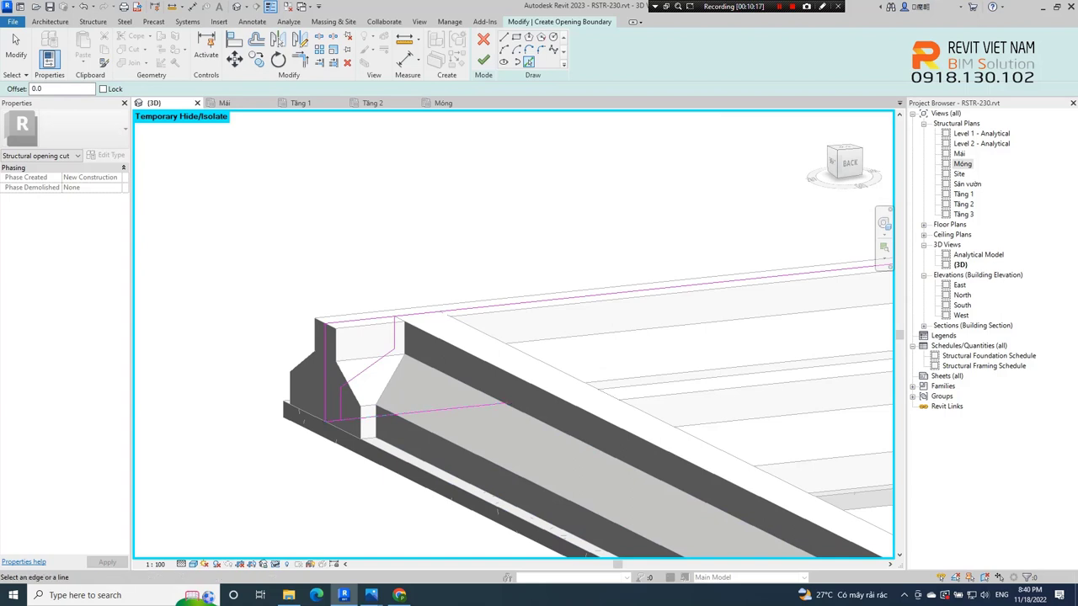
scroll(357, 418, "up", 1)
key("t")
key("r")
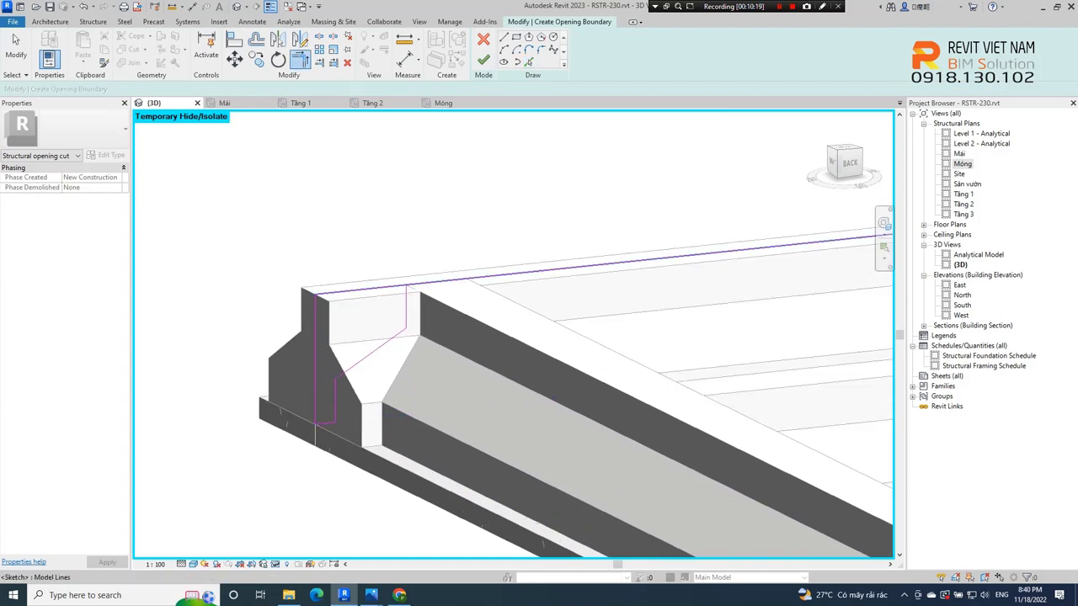
scroll(506, 379, "down", 2)
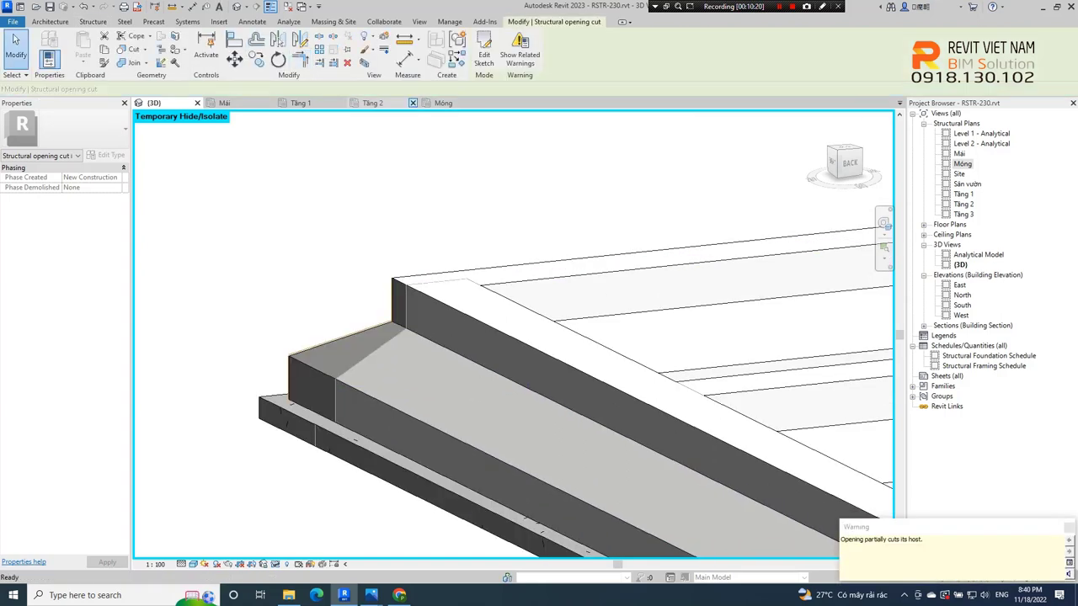
left_click(483, 59)
mouse_move(506, 379)
middle_mouse_down("shift")
mouse_move(548, 354)
mouse_move(522, 320)
mouse_move(547, 307)
middle_mouse_up("shift")
scroll(505, 379, "up", 1)
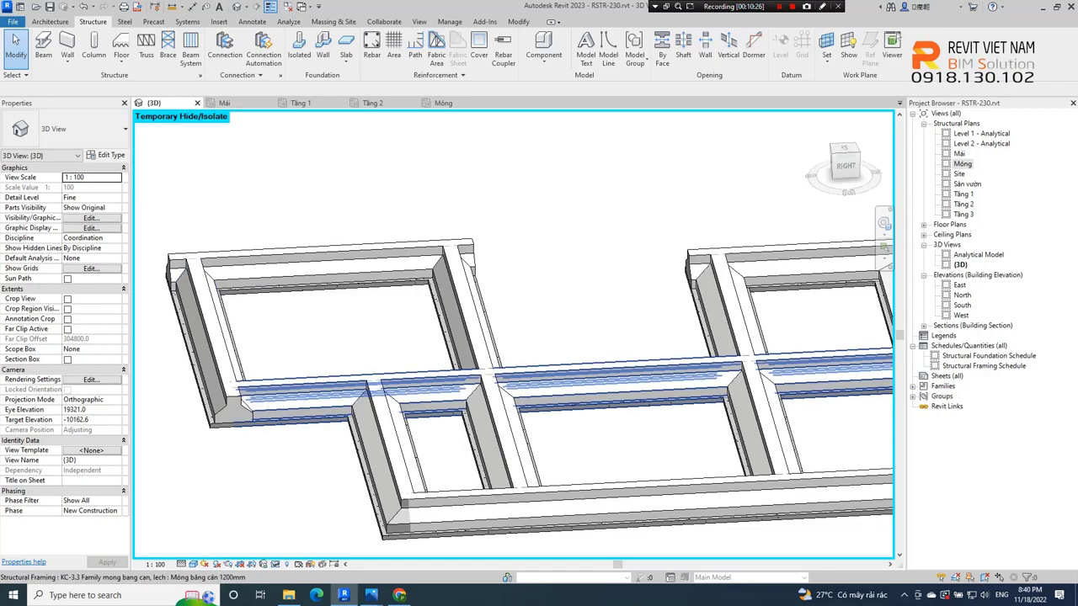
Step: Find the next protruding footing end, pick its face for an opening, and switch to Pick Lines (PL)
middle_click_drag(522, 337, 535, 235, "shift")
mouse_move(539, 278)
middle_mouse_down("shift")
mouse_move(404, 294)
mouse_move(421, 320)
mouse_move(488, 354)
mouse_move(506, 379)
middle_mouse_up("shift")
scroll(429, 252, "up", 3)
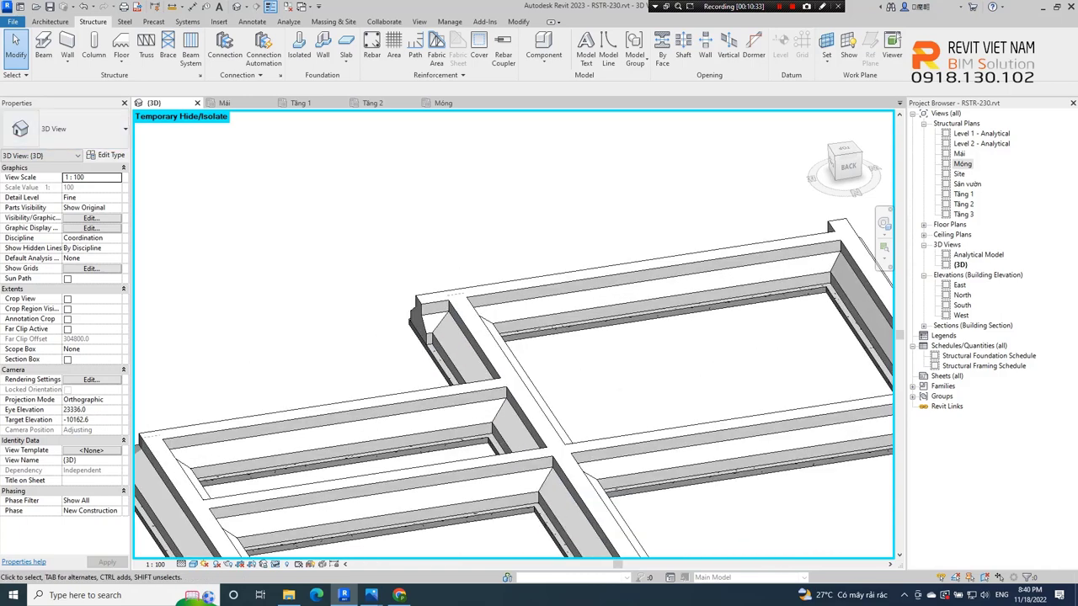
scroll(432, 329, "up", 3)
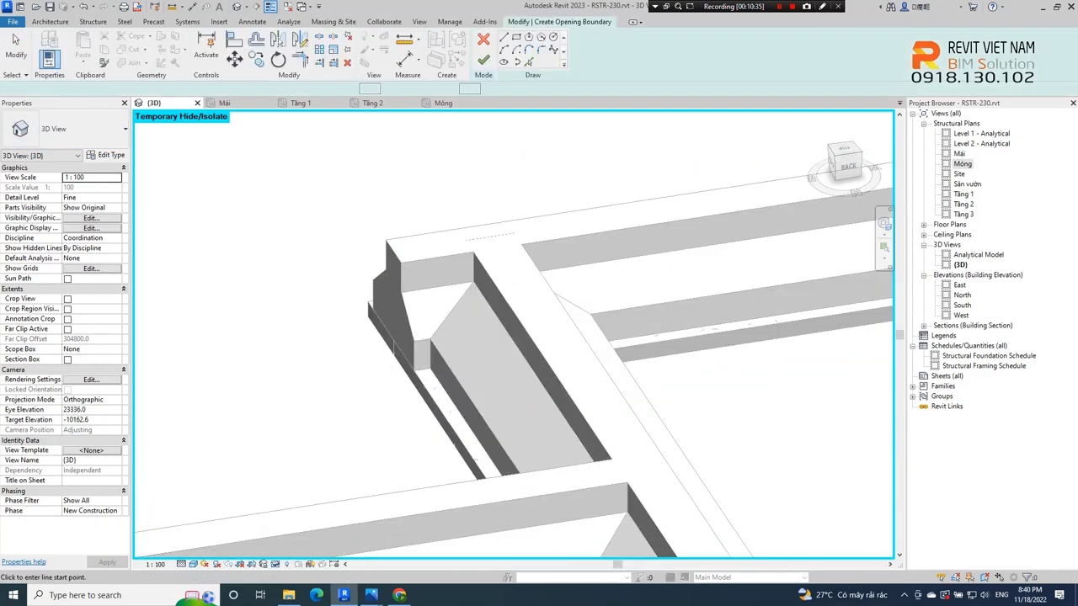
left_click(432, 329)
scroll(419, 260, "up", 1)
key("p")
key("l")
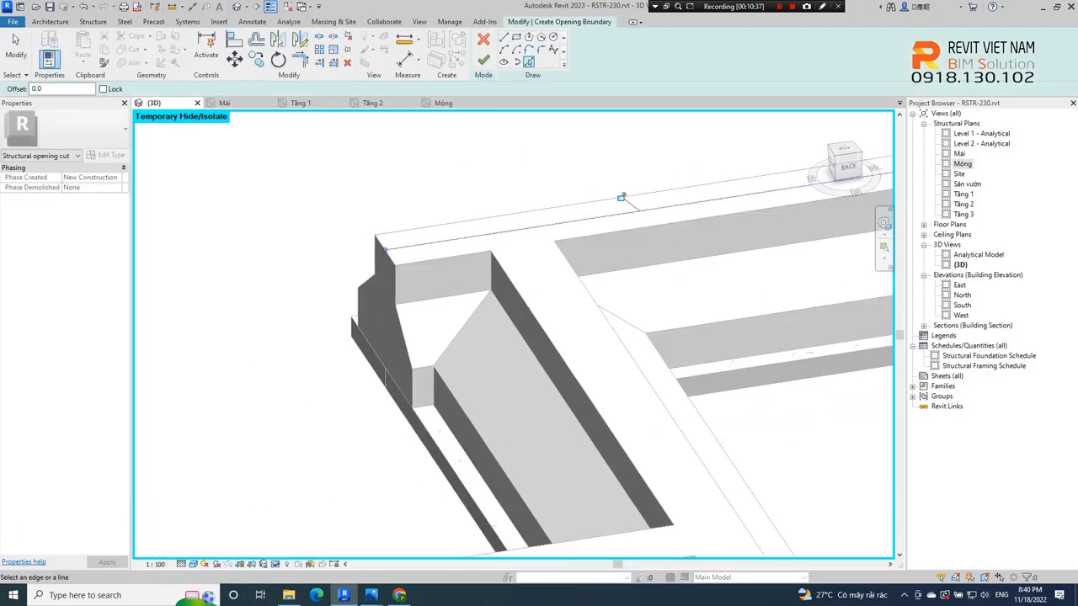
Step: Pick the vertical and top edges, join them into a corner, and finish the opening
left_click(366, 329)
middle_click_drag(462, 276, 417, 295, "shift")
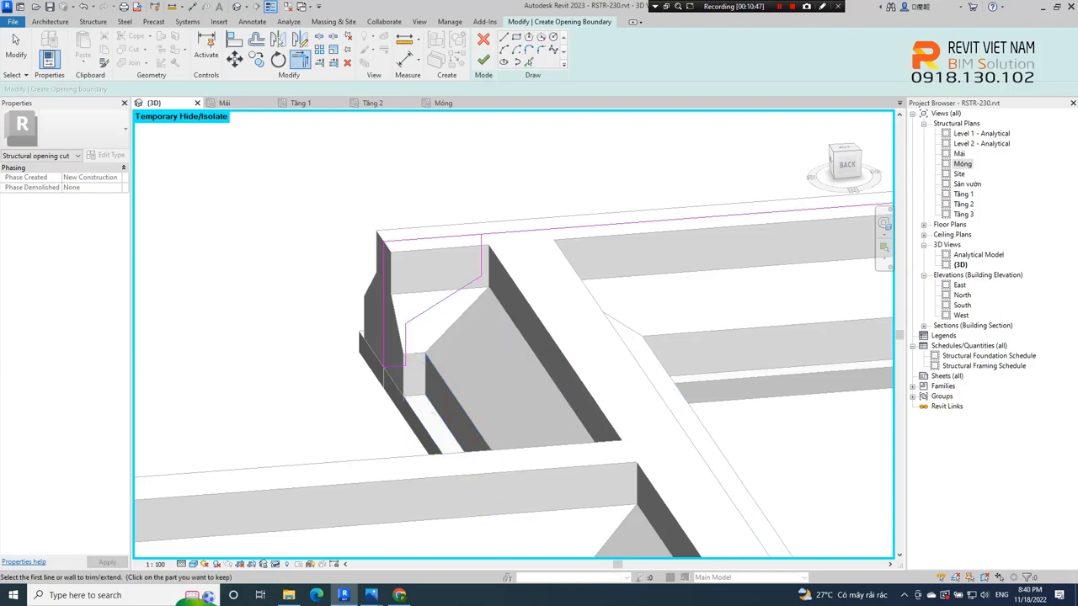
middle_click_drag(505, 337, 475, 345, "shift")
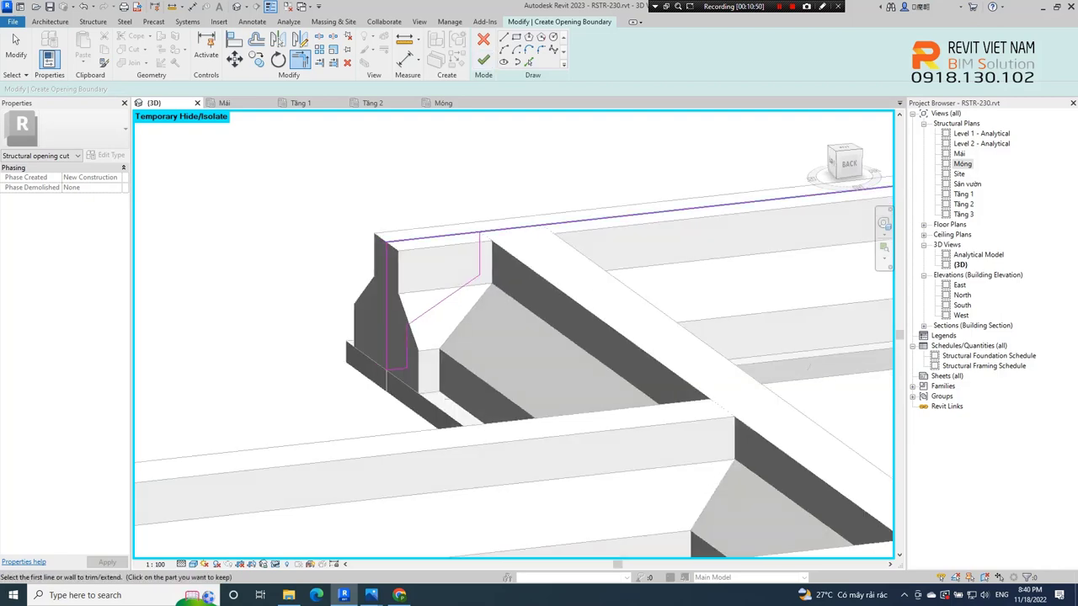
left_click(479, 257)
left_click(483, 59)
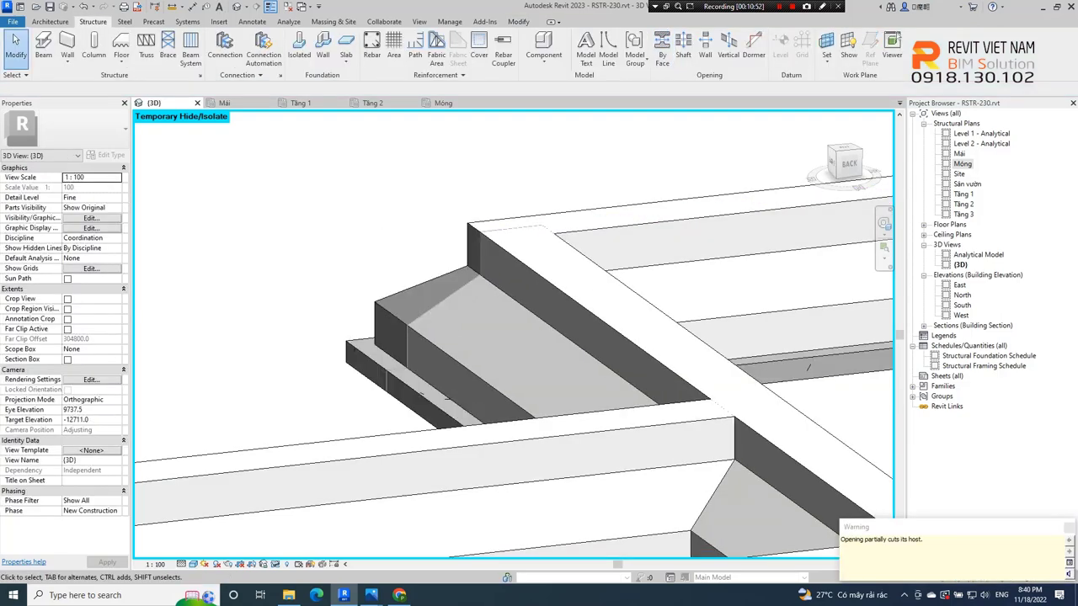
mouse_move(505, 336)
middle_mouse_down("shift")
mouse_move(471, 353)
mouse_move(353, 366)
mouse_move(354, 329)
middle_mouse_up("shift")
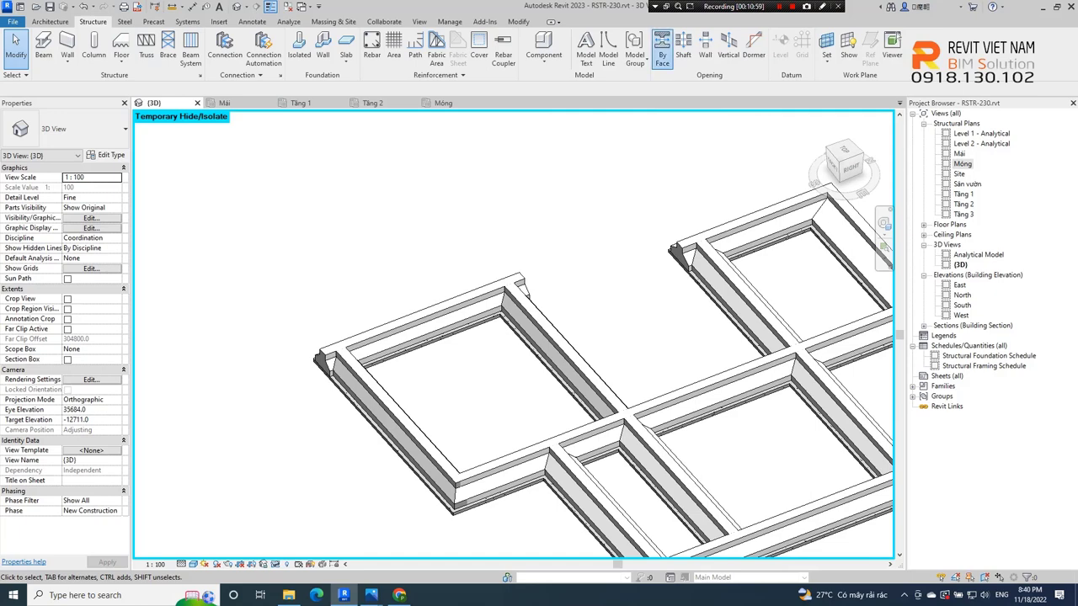
Step: Begin a By Face opening on the left 800mm footing's face, picking its edge lines as boundary
left_click(662, 53)
scroll(377, 369, "up", 2)
scroll(377, 369, "up", 2)
left_click(378, 369)
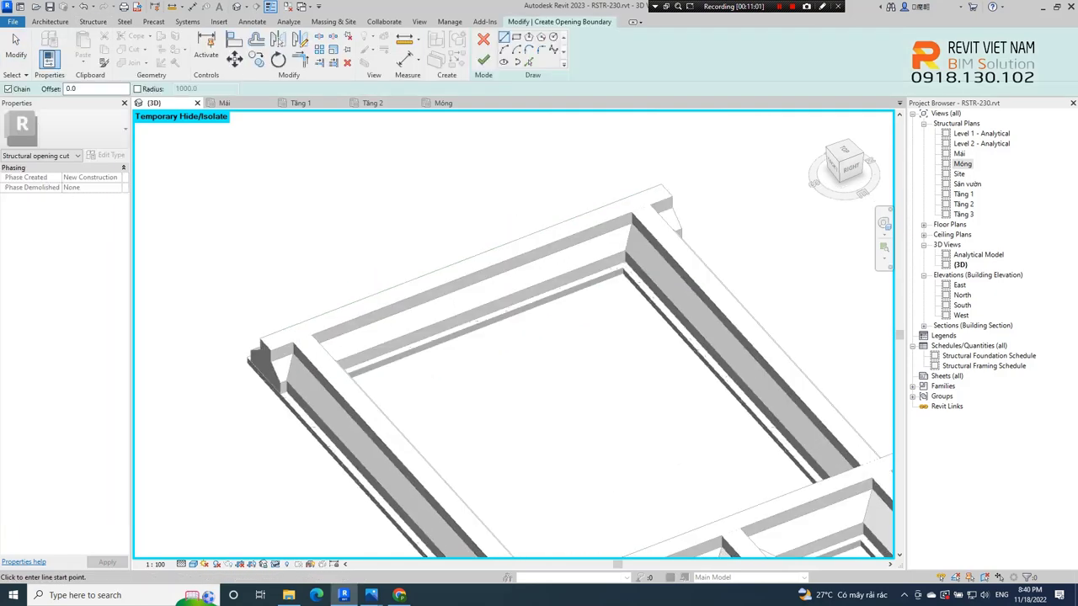
scroll(232, 290, "up", 1)
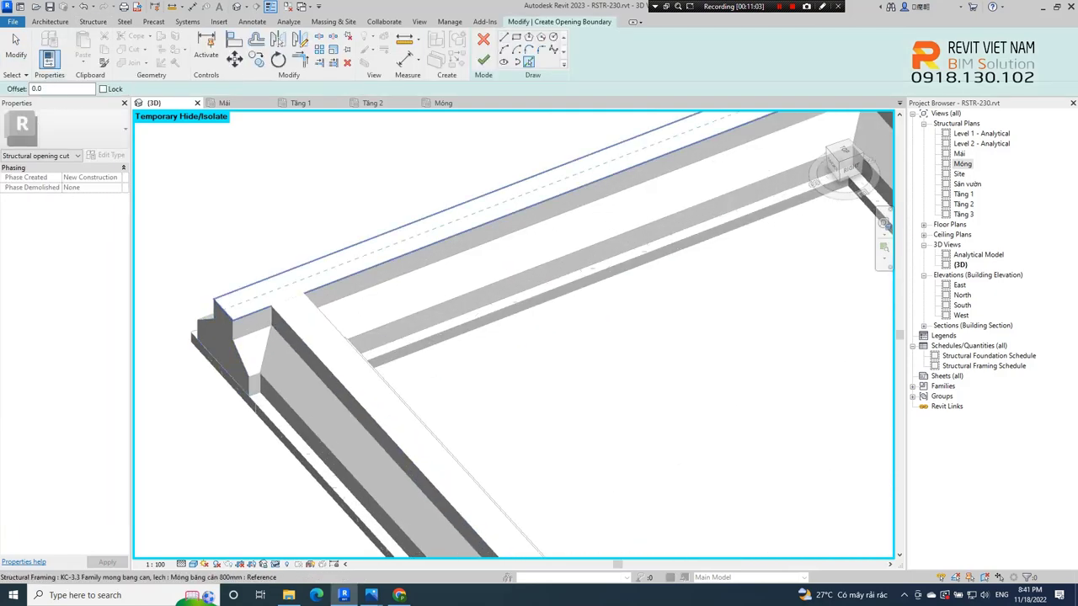
scroll(231, 290, "up", 1)
key("Tab")
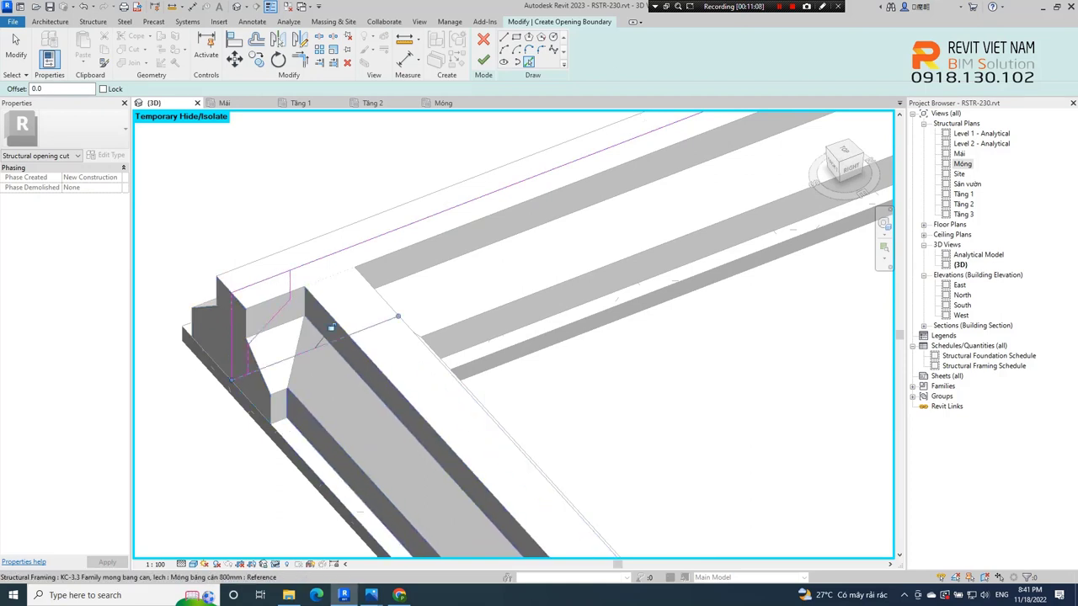
scroll(236, 392, "up", 2)
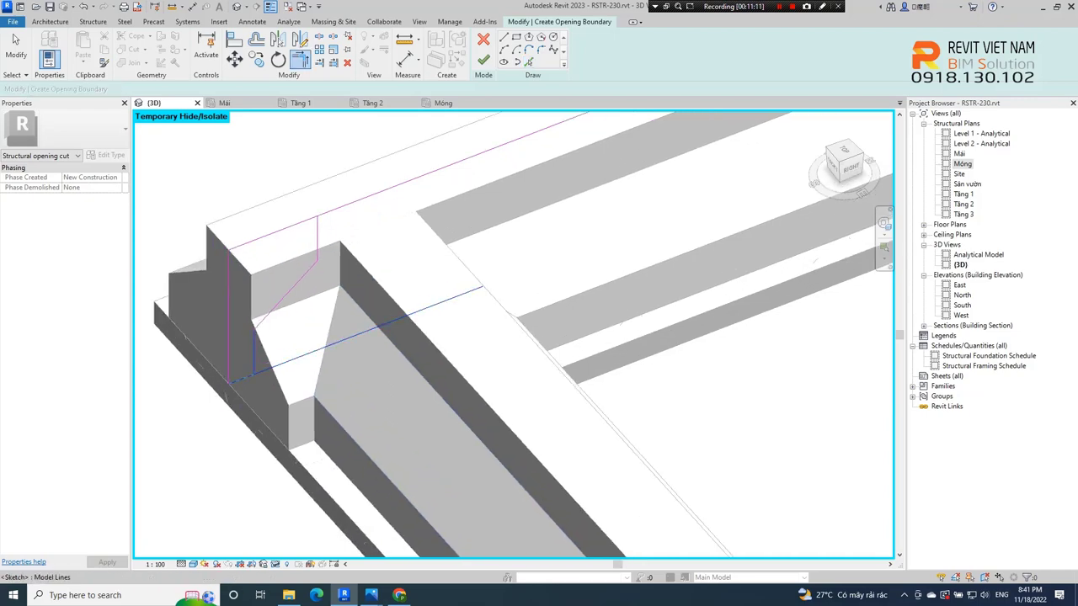
Step: Finish the opening so the left footing's haunch end is cut flush, then orbit to verify
left_click(15, 46)
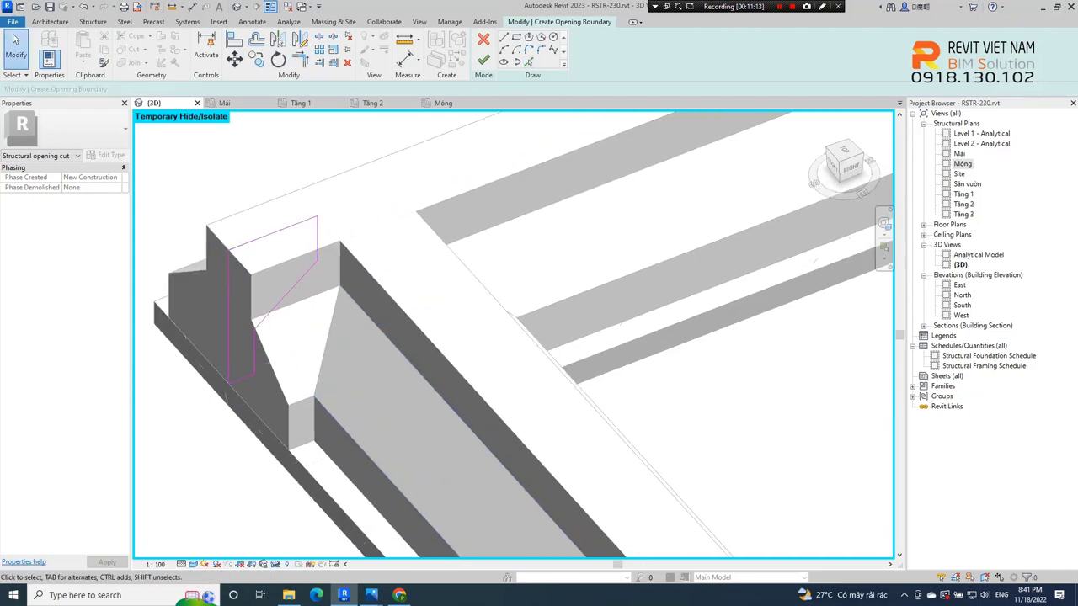
left_click(484, 59)
scroll(590, 379, "down", 3)
scroll(589, 379, "down", 2)
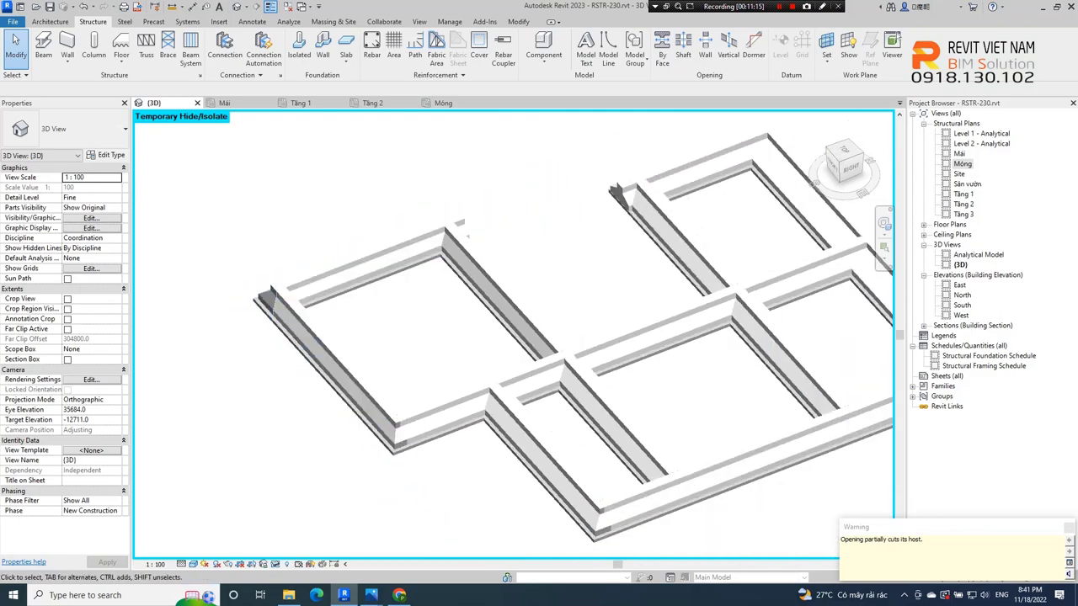
scroll(589, 379, "down", 1)
middle_click_drag(476, 226, 505, 337, "shift")
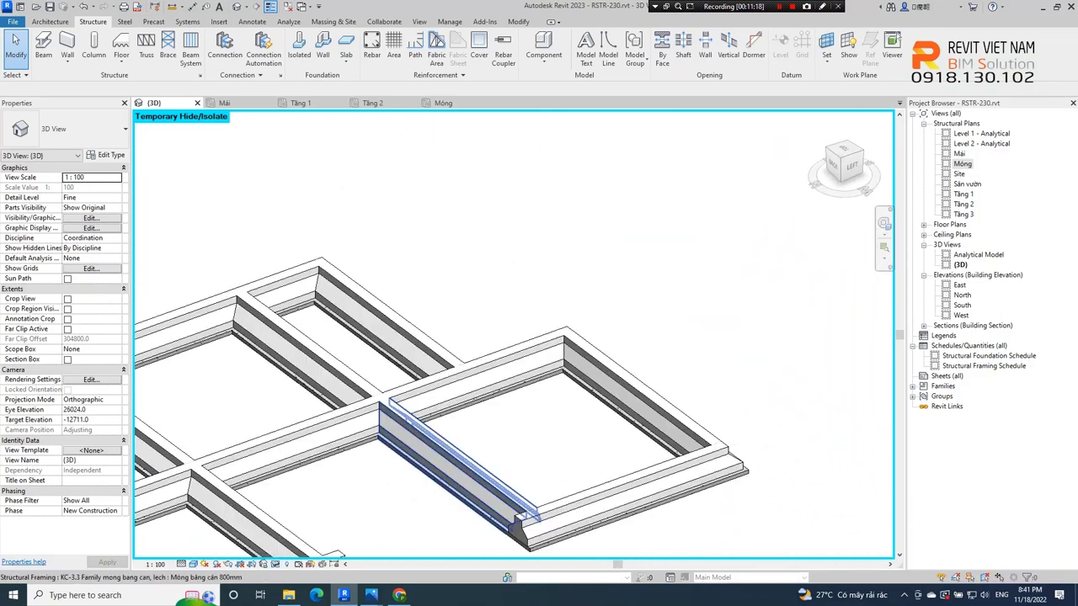
mouse_move(505, 337)
middle_mouse_down("shift")
mouse_move(472, 404)
mouse_move(539, 353)
middle_mouse_up("shift")
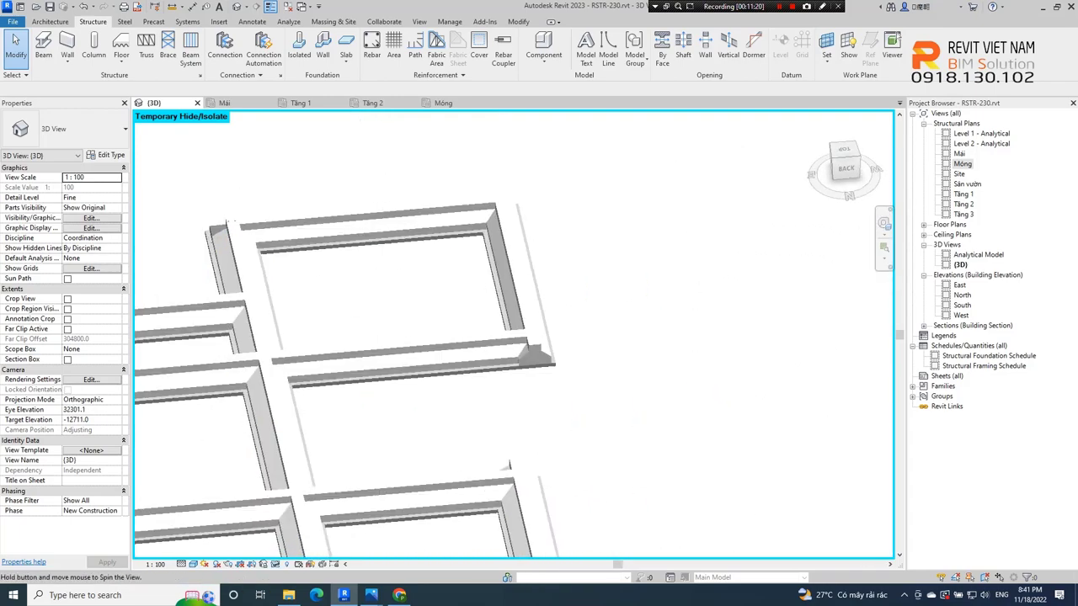
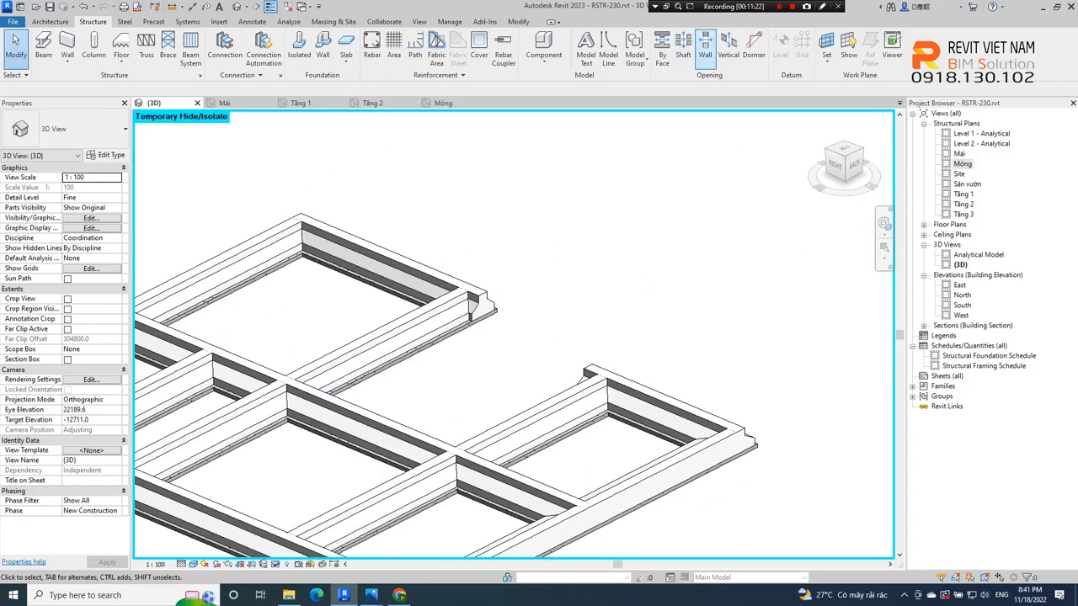
Step: Cut a vertical opening through the foundation beam corner, bounded by two picked beam edges
scroll(444, 299, "up", 4)
left_click(444, 299)
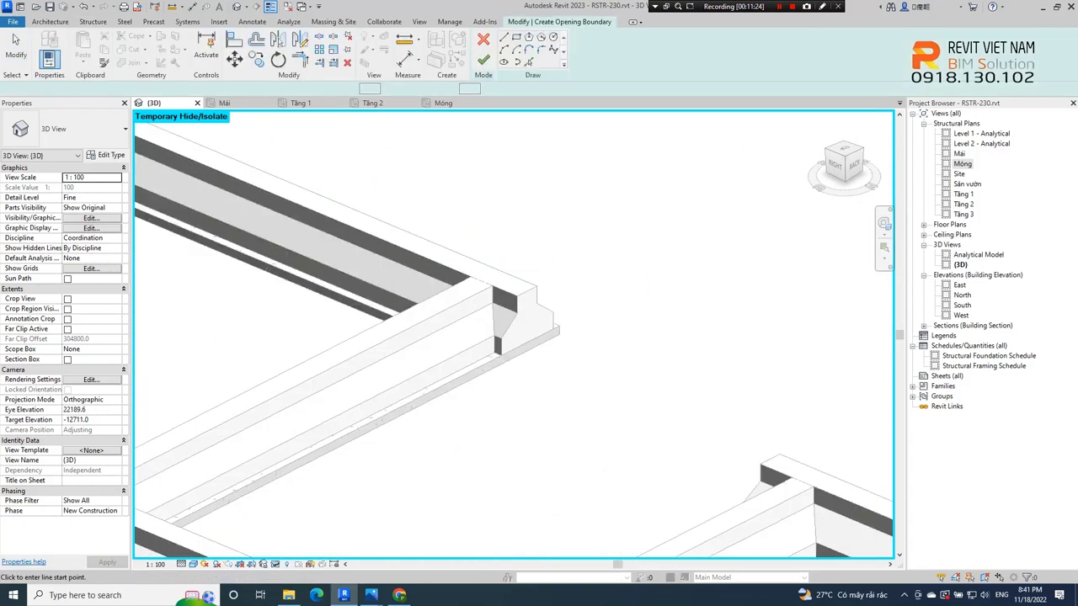
left_click(529, 62)
scroll(438, 307, "up", 2)
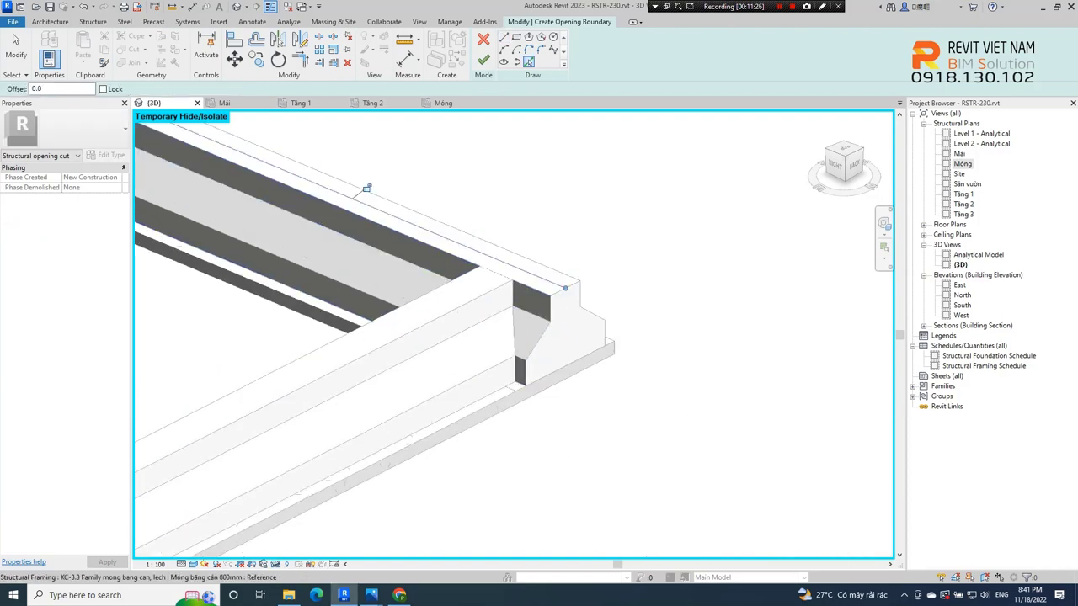
left_click(579, 351)
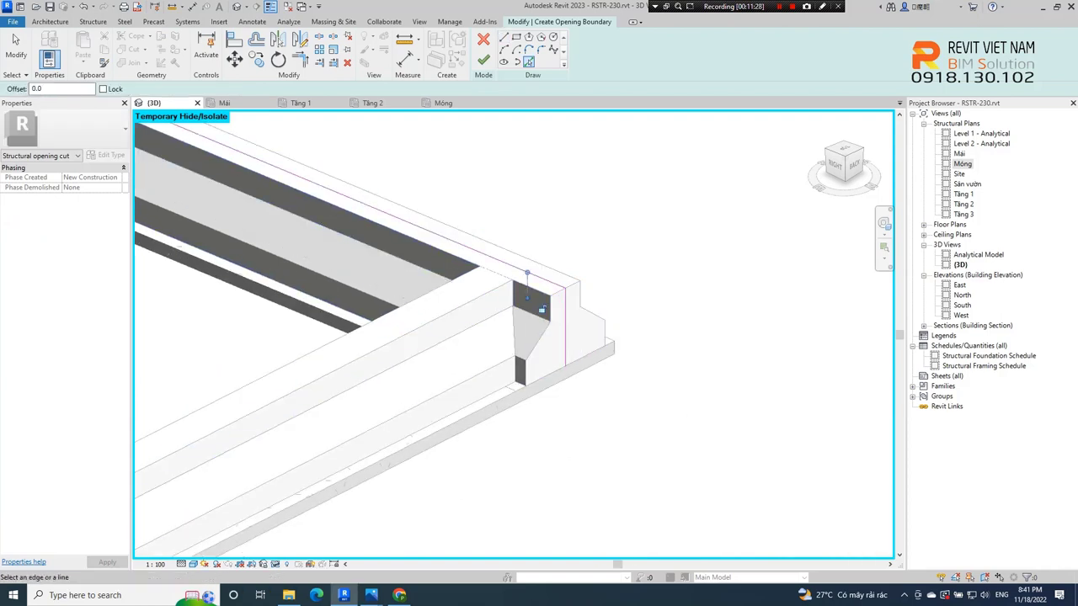
left_click(561, 322)
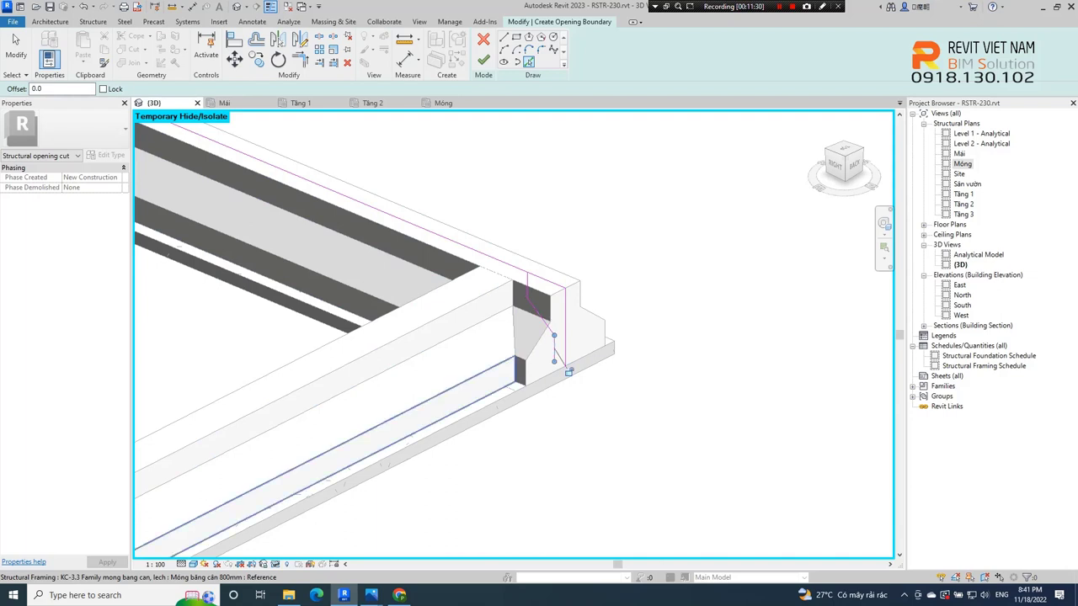
scroll(569, 368, "up", 2)
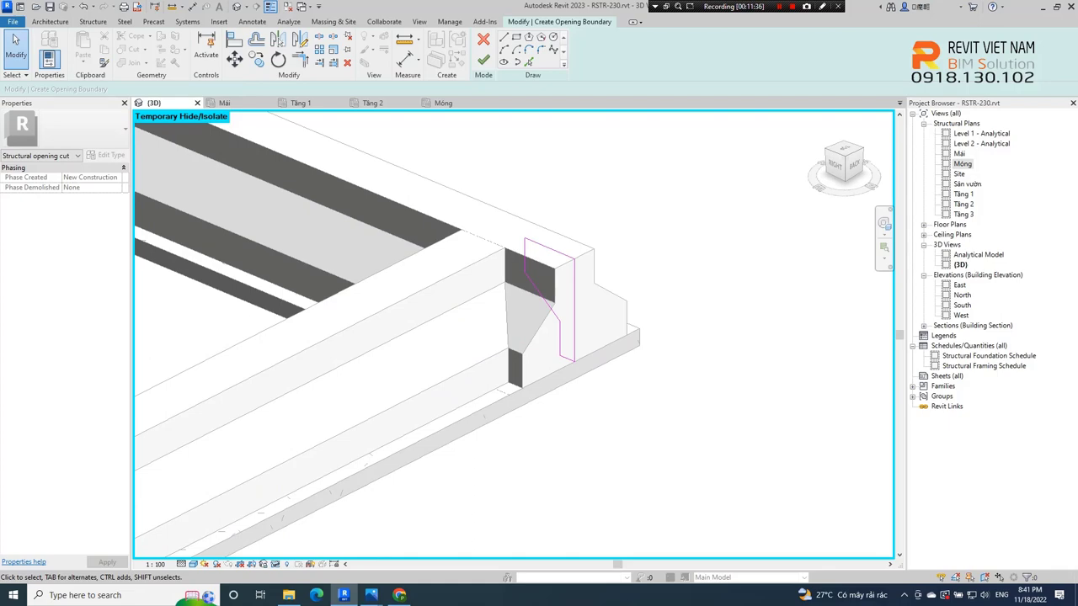
left_click(483, 59)
scroll(514, 337, "down", 5)
Step: Cut a second vertical opening at the next beam end, bounded by its picked top edge
scroll(539, 320, "up", 2)
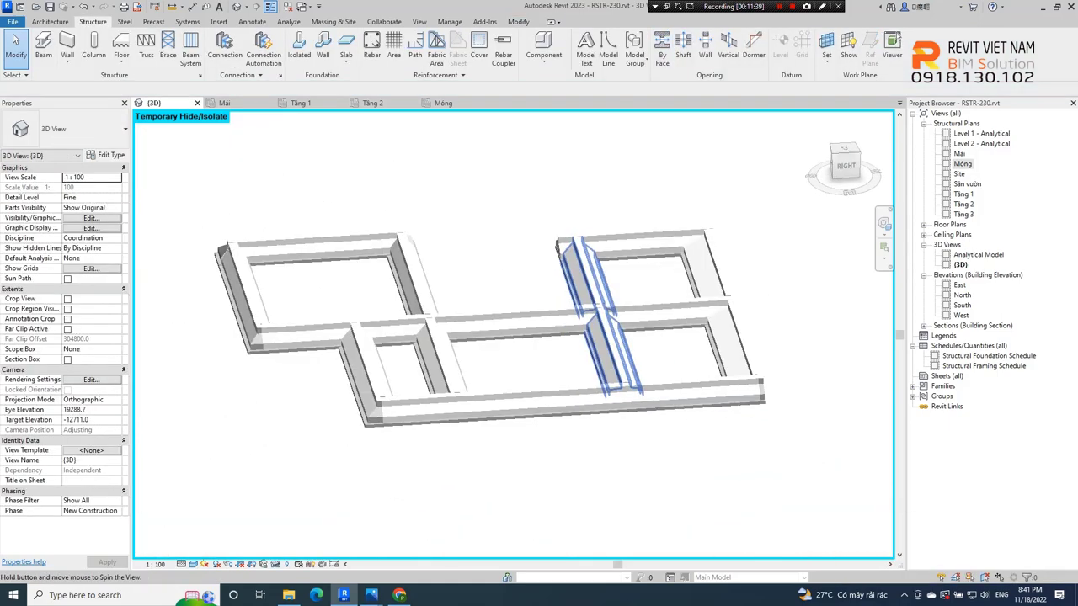
scroll(539, 320, "up", 3)
scroll(514, 337, "down", 3)
scroll(514, 337, "up", 3)
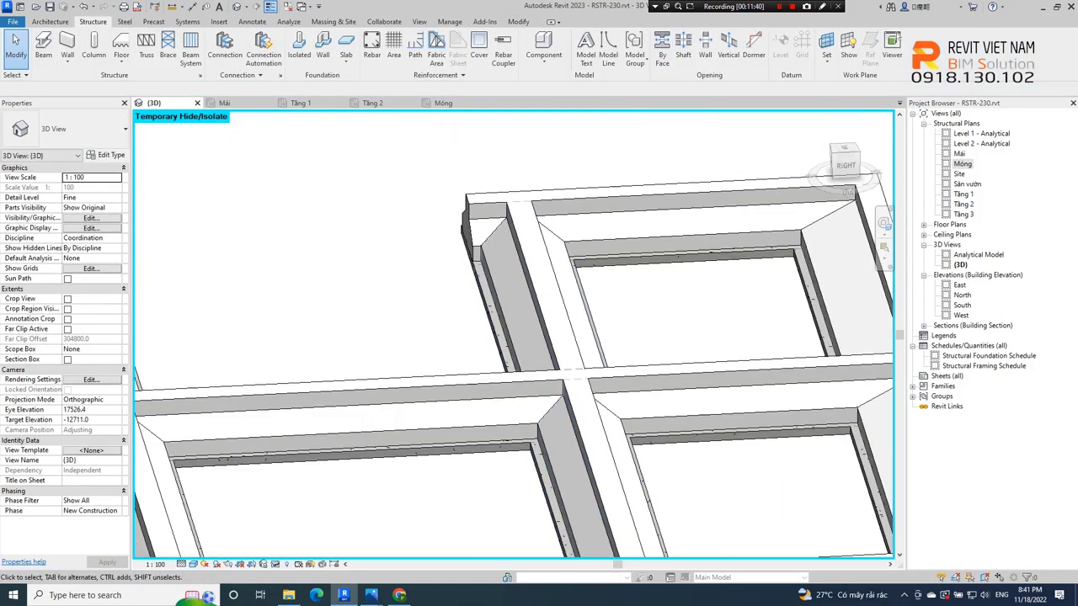
left_click(662, 52)
scroll(479, 229, "up", 2)
left_click(471, 196)
scroll(471, 195, "up", 2)
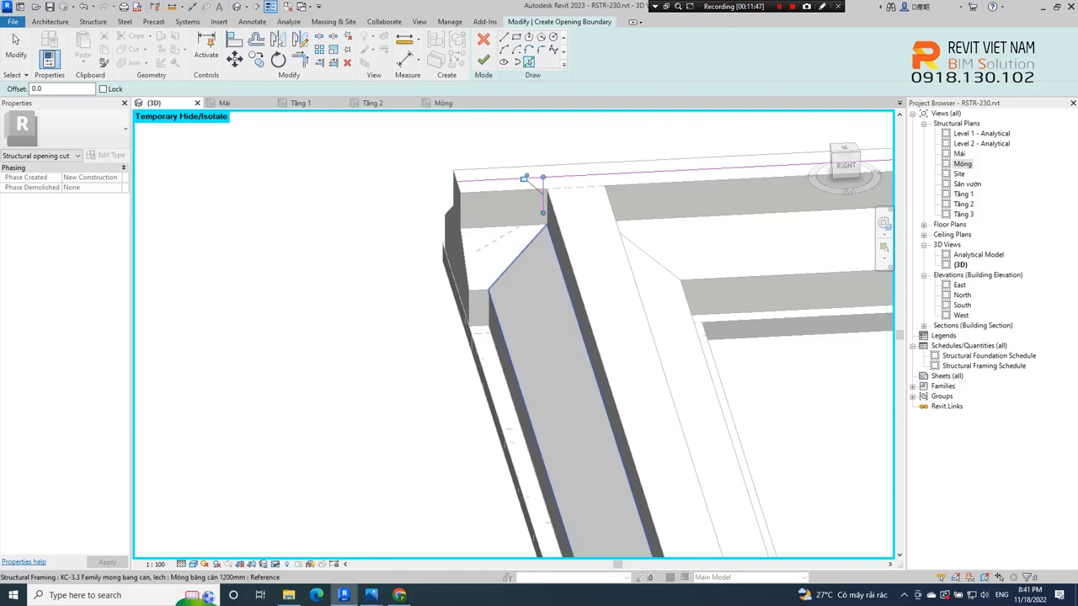
middle_click_drag(512, 211, 517, 211, "shift")
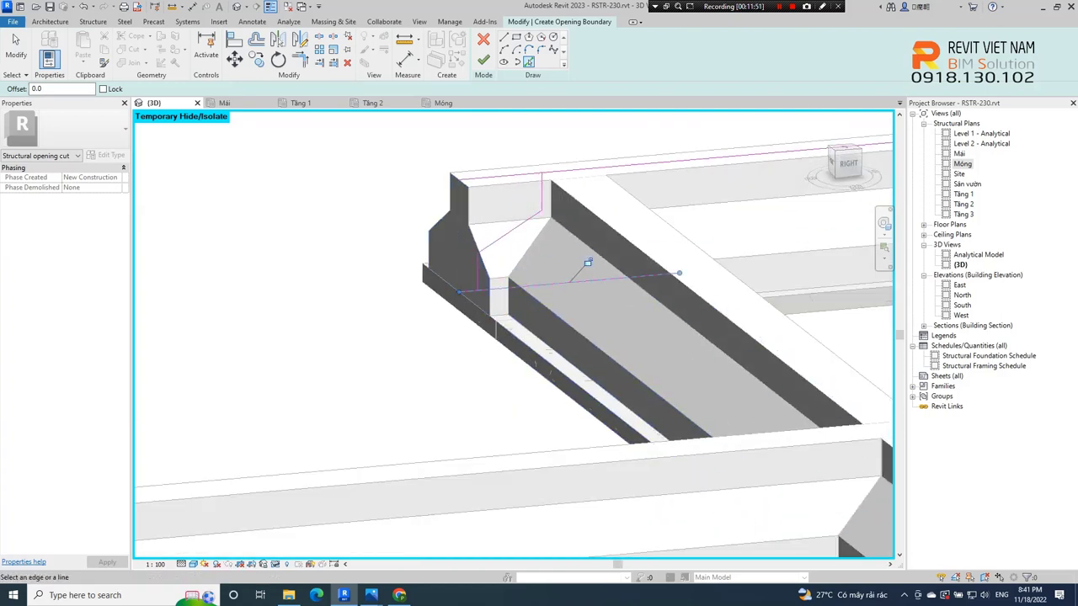
left_click(673, 162)
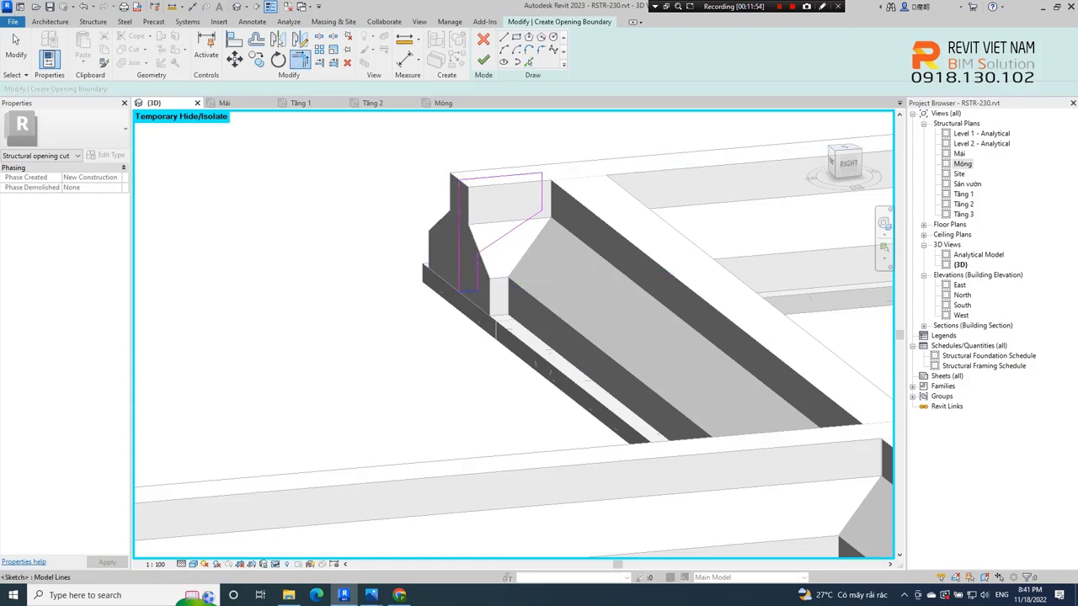
left_click(482, 59)
scroll(514, 337, "down", 5)
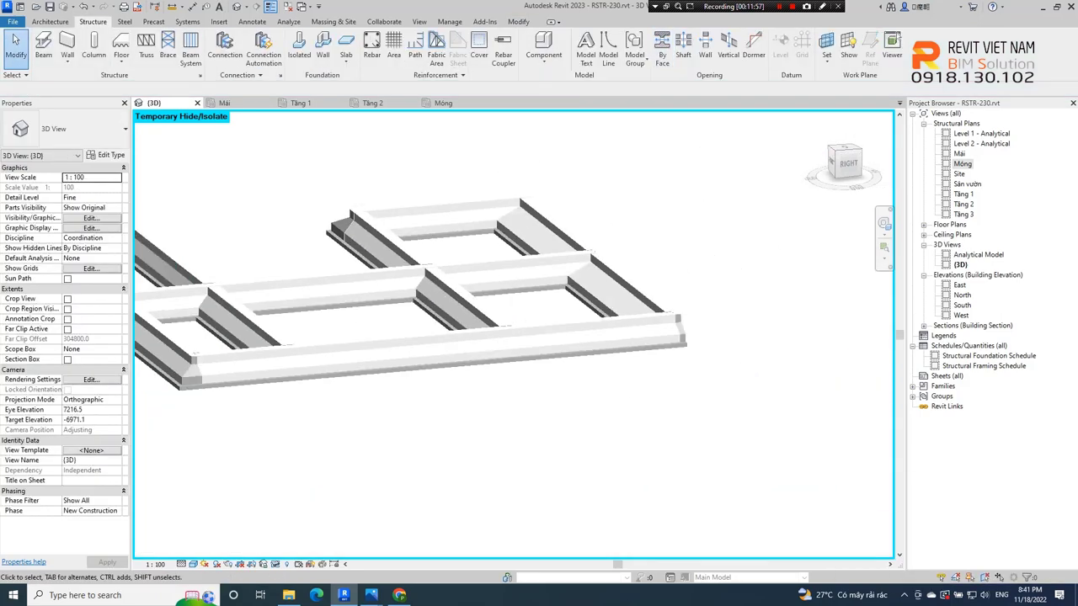
middle_click_drag(438, 337, 455, 337, "shift")
Step: Orbit to check the trimmed footing grid, then bring up the Temporary Hide/Isolate menu
mouse_move(438, 391)
middle_mouse_down("shift")
mouse_move(506, 396)
mouse_move(539, 252)
middle_mouse_up("shift")
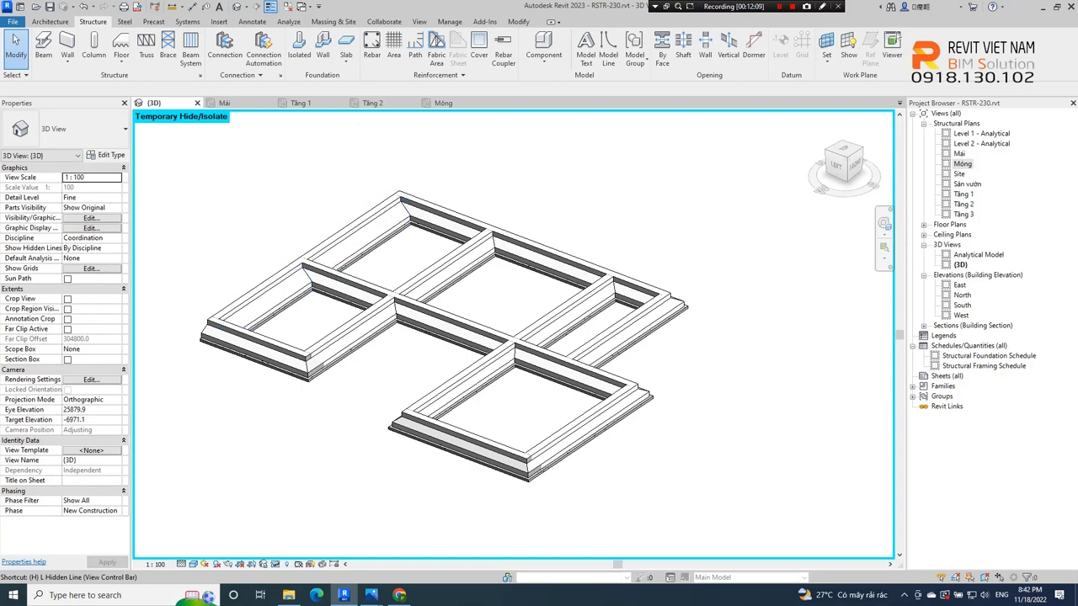
left_click(276, 564)
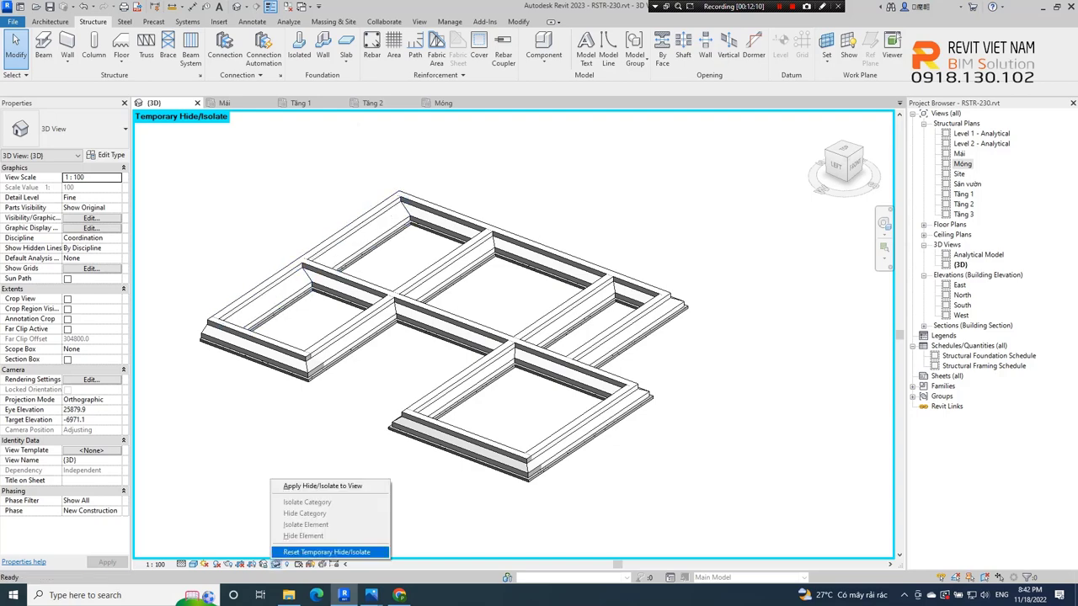
Step: Reset Temporary Hide/Isolate to show the whole building again, then orbit and zoom around it
left_click(329, 552)
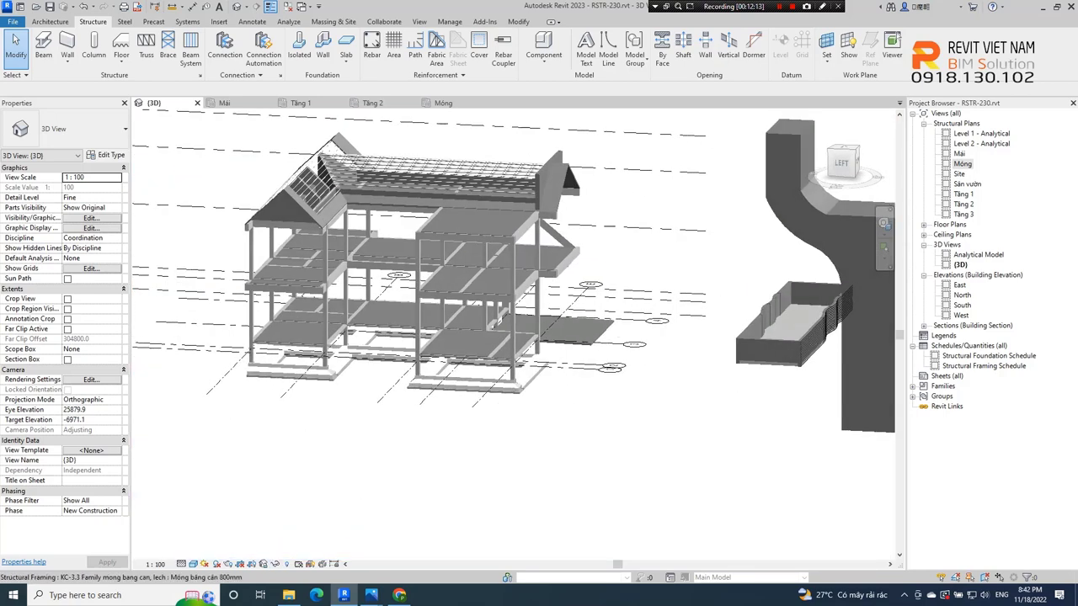
mouse_move(497, 319)
middle_mouse_down("shift")
mouse_move(548, 314)
mouse_move(455, 337)
mouse_move(614, 316)
middle_mouse_up("shift")
scroll(455, 337, "up", 2)
scroll(615, 316, "up", 2)
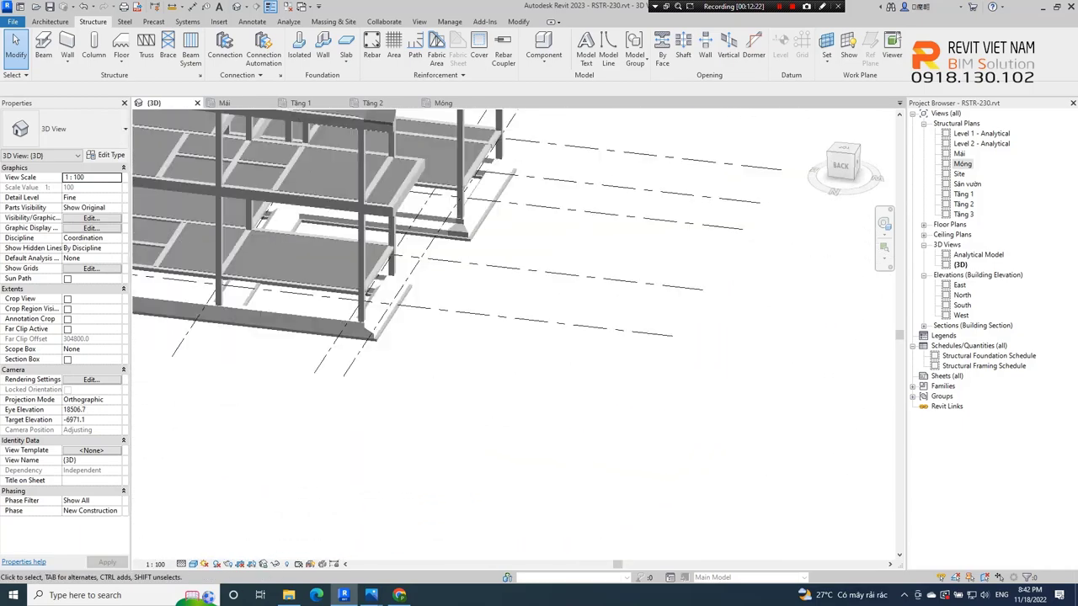